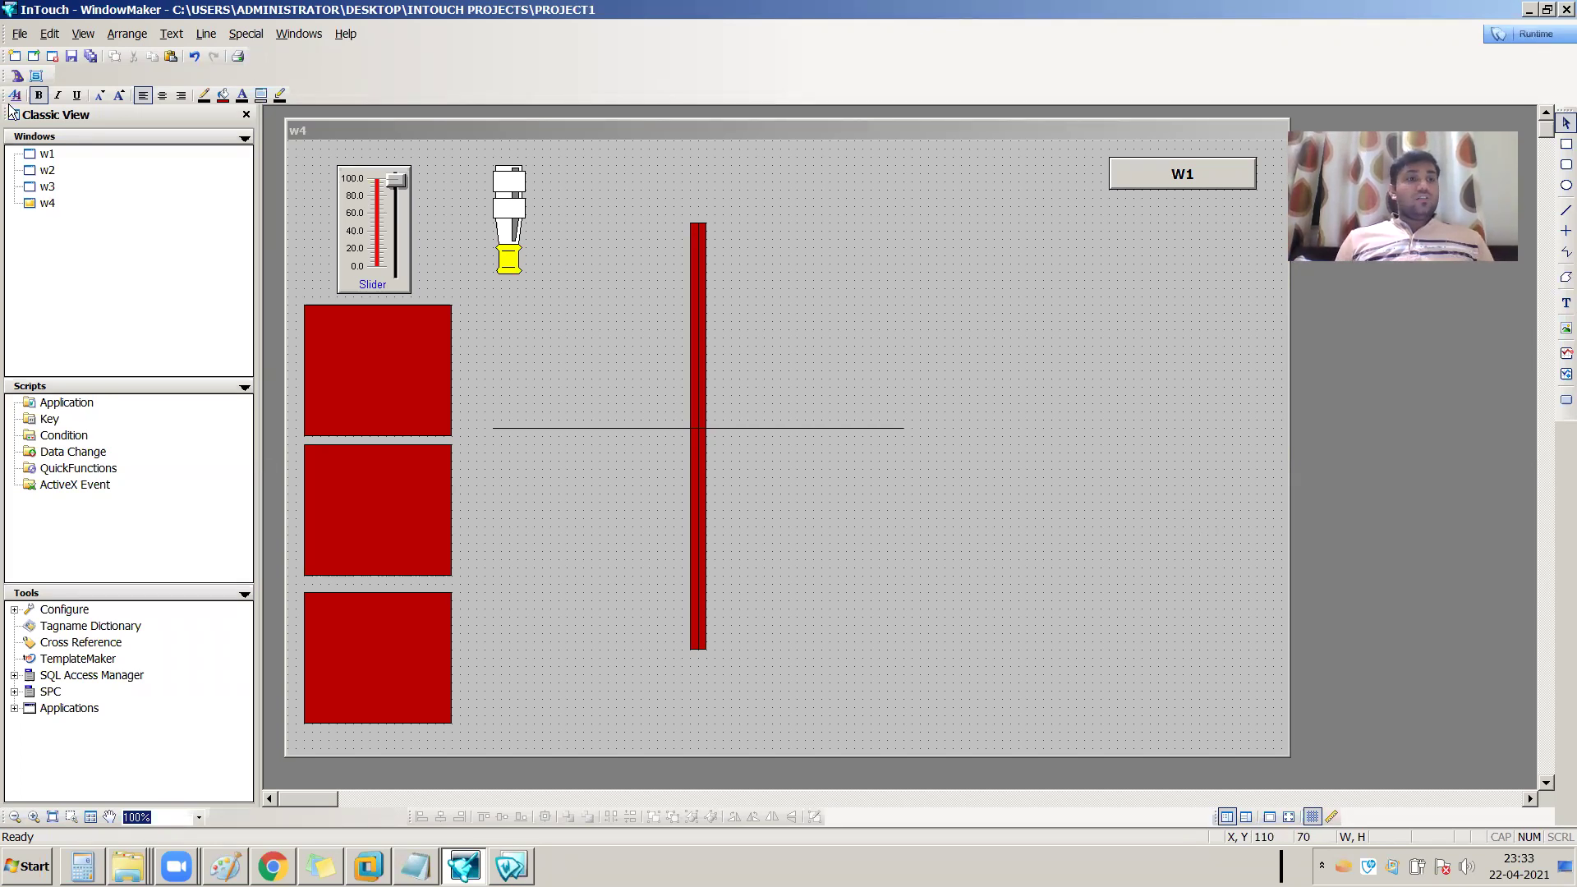
Choose the Momentary Button wizard from the Buttons category of the wizard library.
click(17, 76)
click(513, 324)
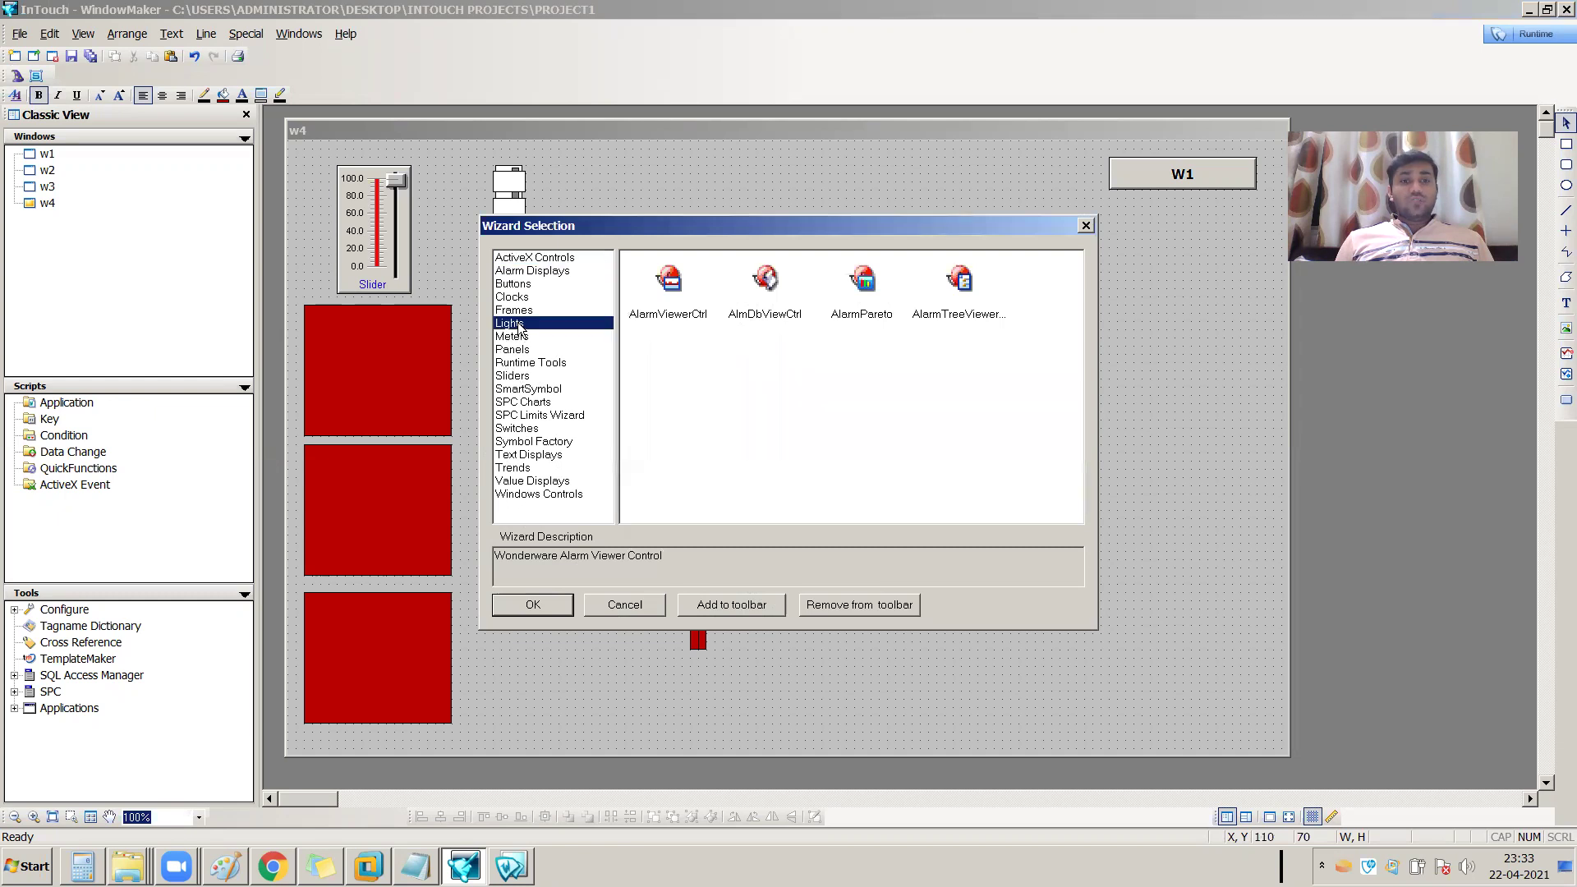
click(530, 285)
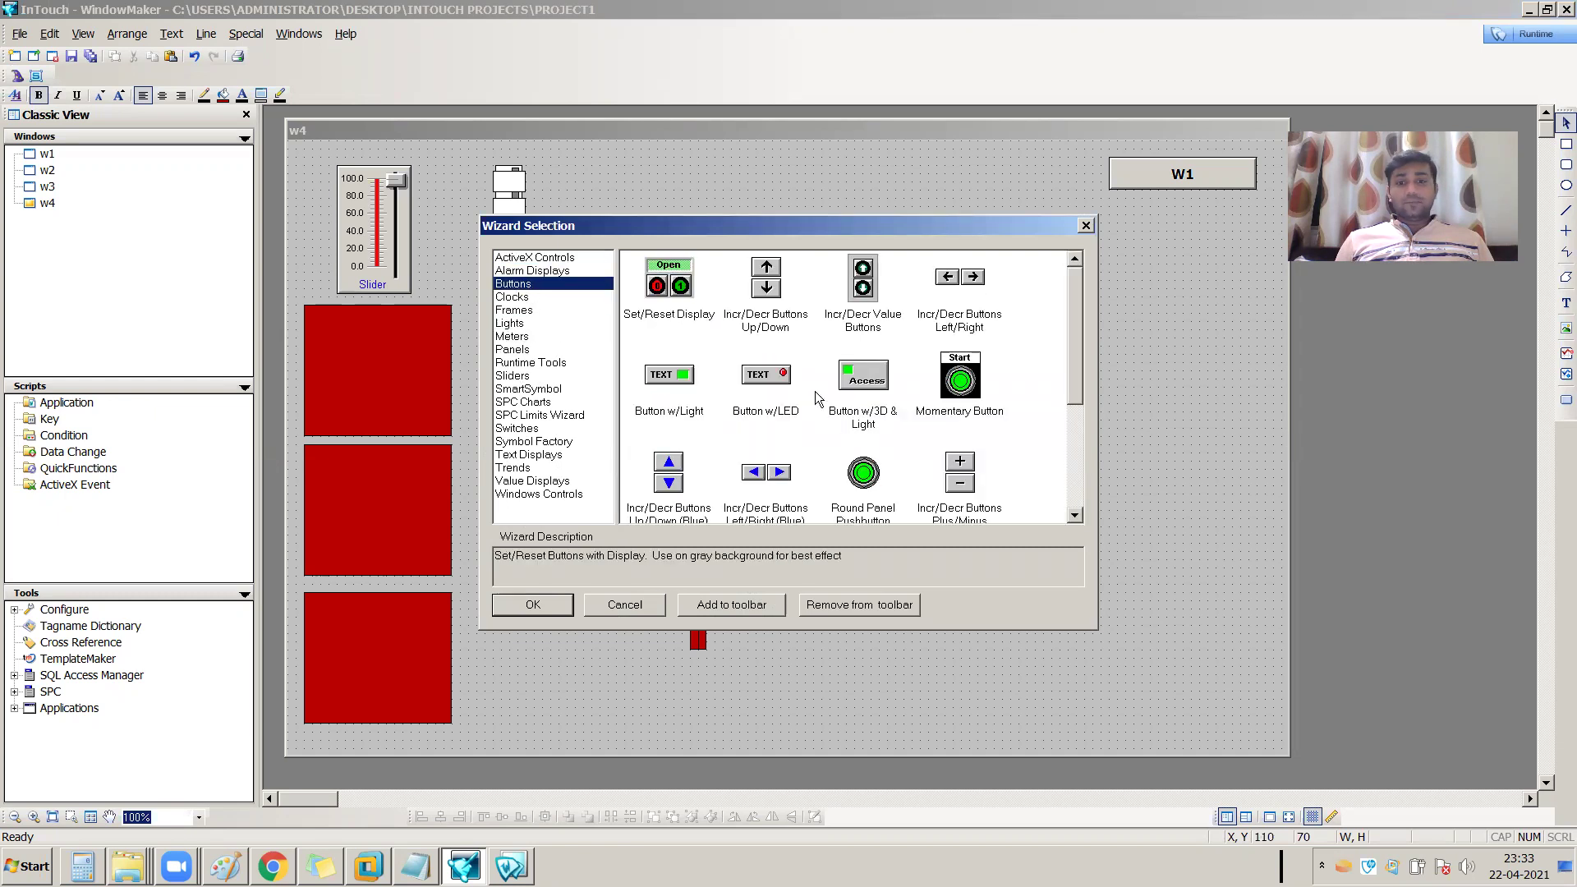
click(656, 369)
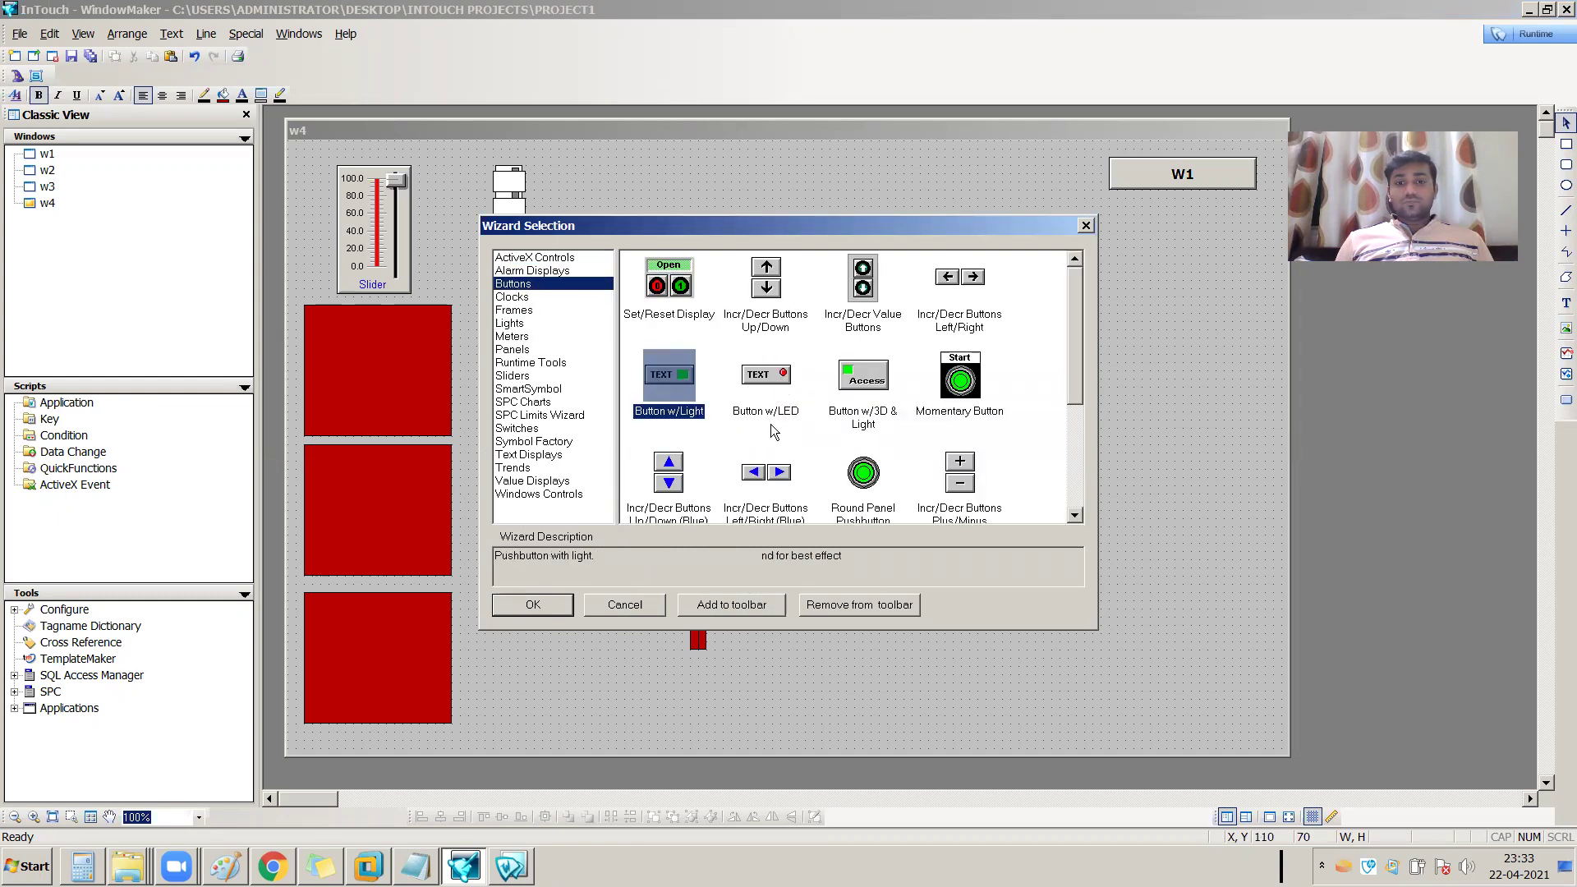
scroll(765, 423, down, 1)
scroll(841, 450, down, 1)
scroll(841, 450, up, 2)
scroll(842, 450, down, 2)
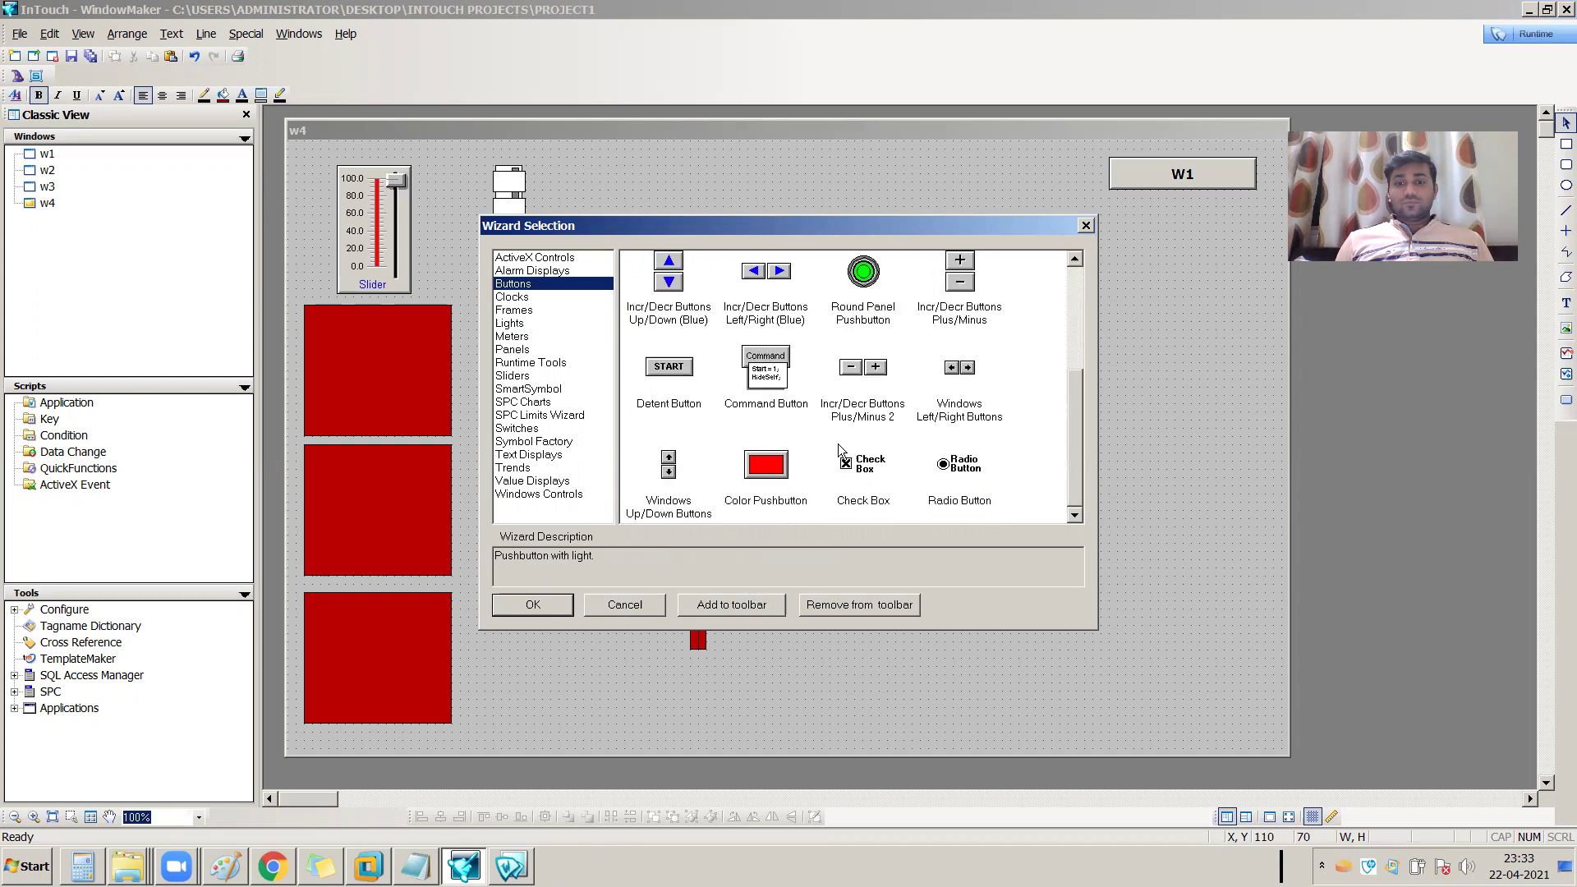
scroll(842, 450, up, 2)
click(977, 388)
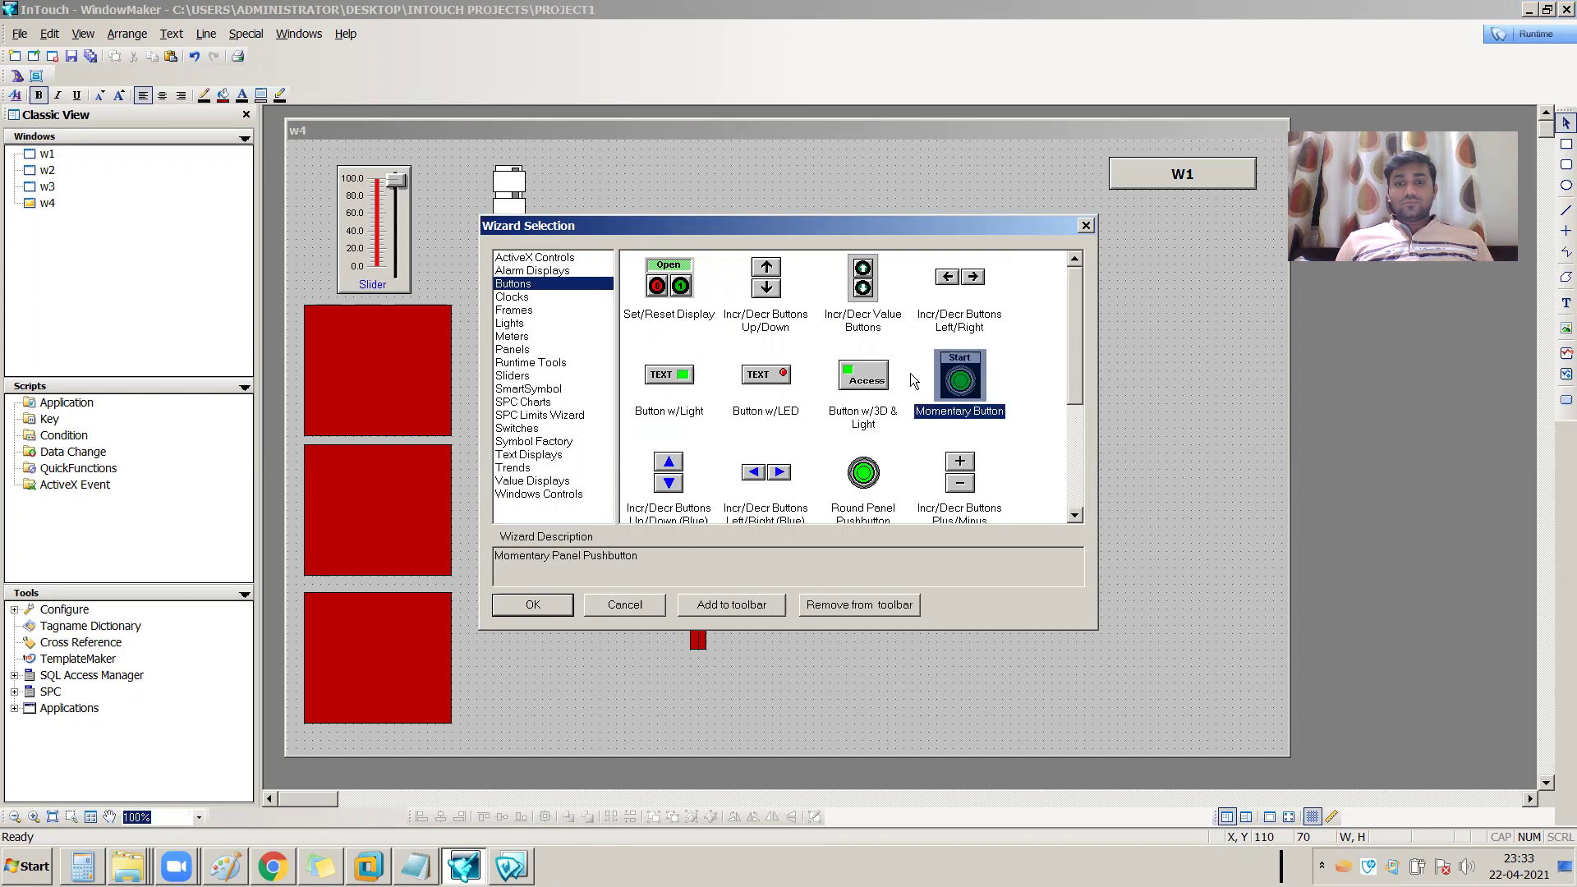
click(533, 604)
Place the Start button right of the tall red bar, sized about 112 by 130.
click(1043, 364)
click(1050, 590)
drag(1047, 394, 1023, 353)
click(1081, 450)
Enter heater_on as the Start button's tag name and set its action to Direct.
double_click(1021, 353)
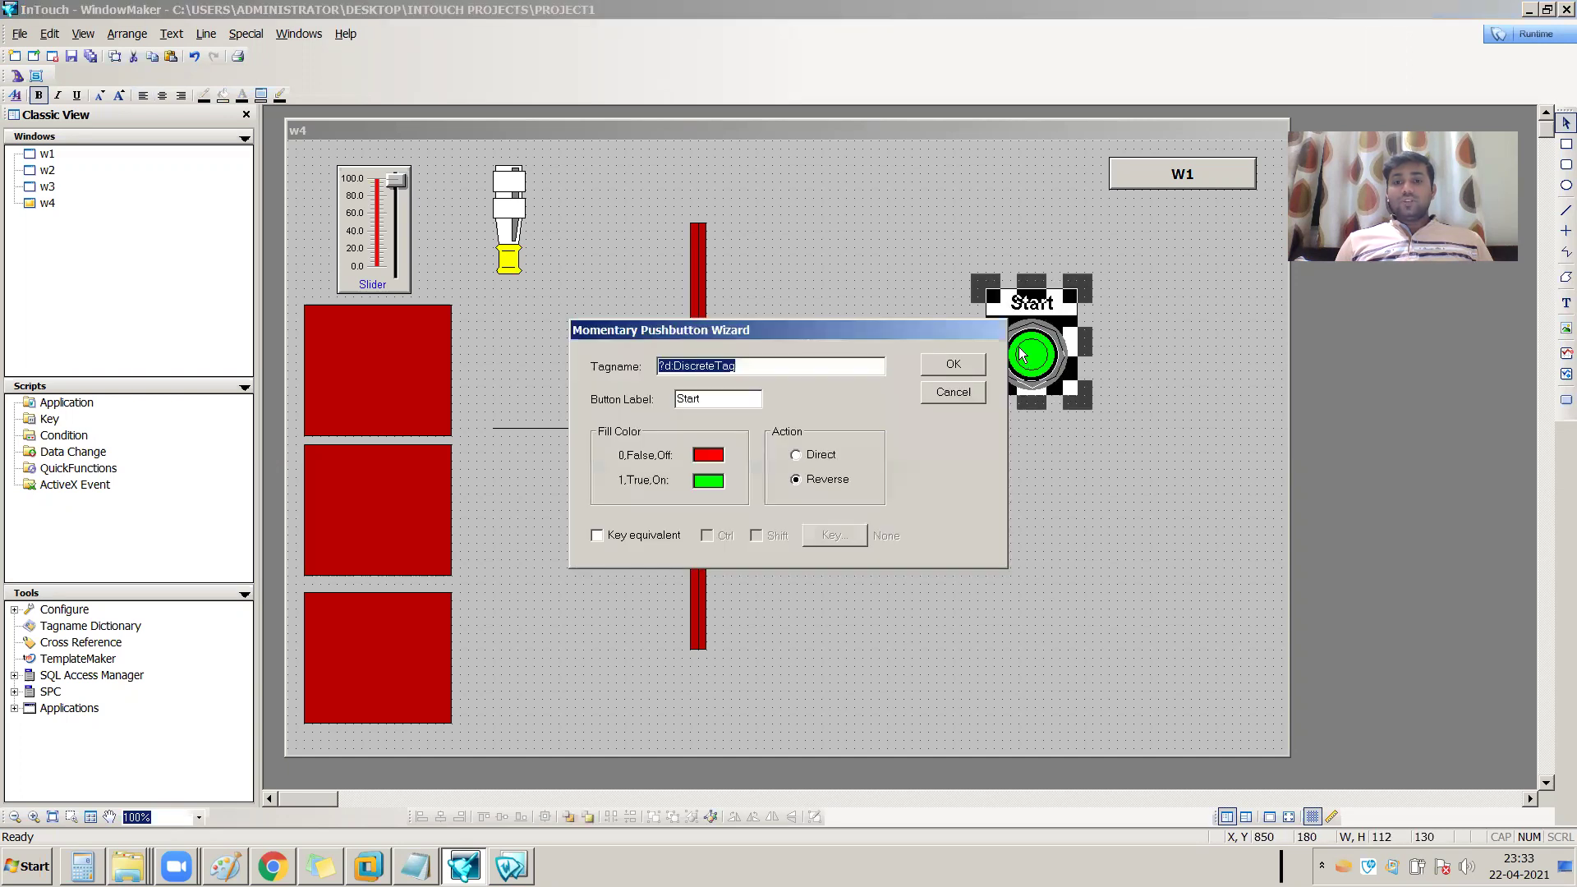
key(BackSpace)
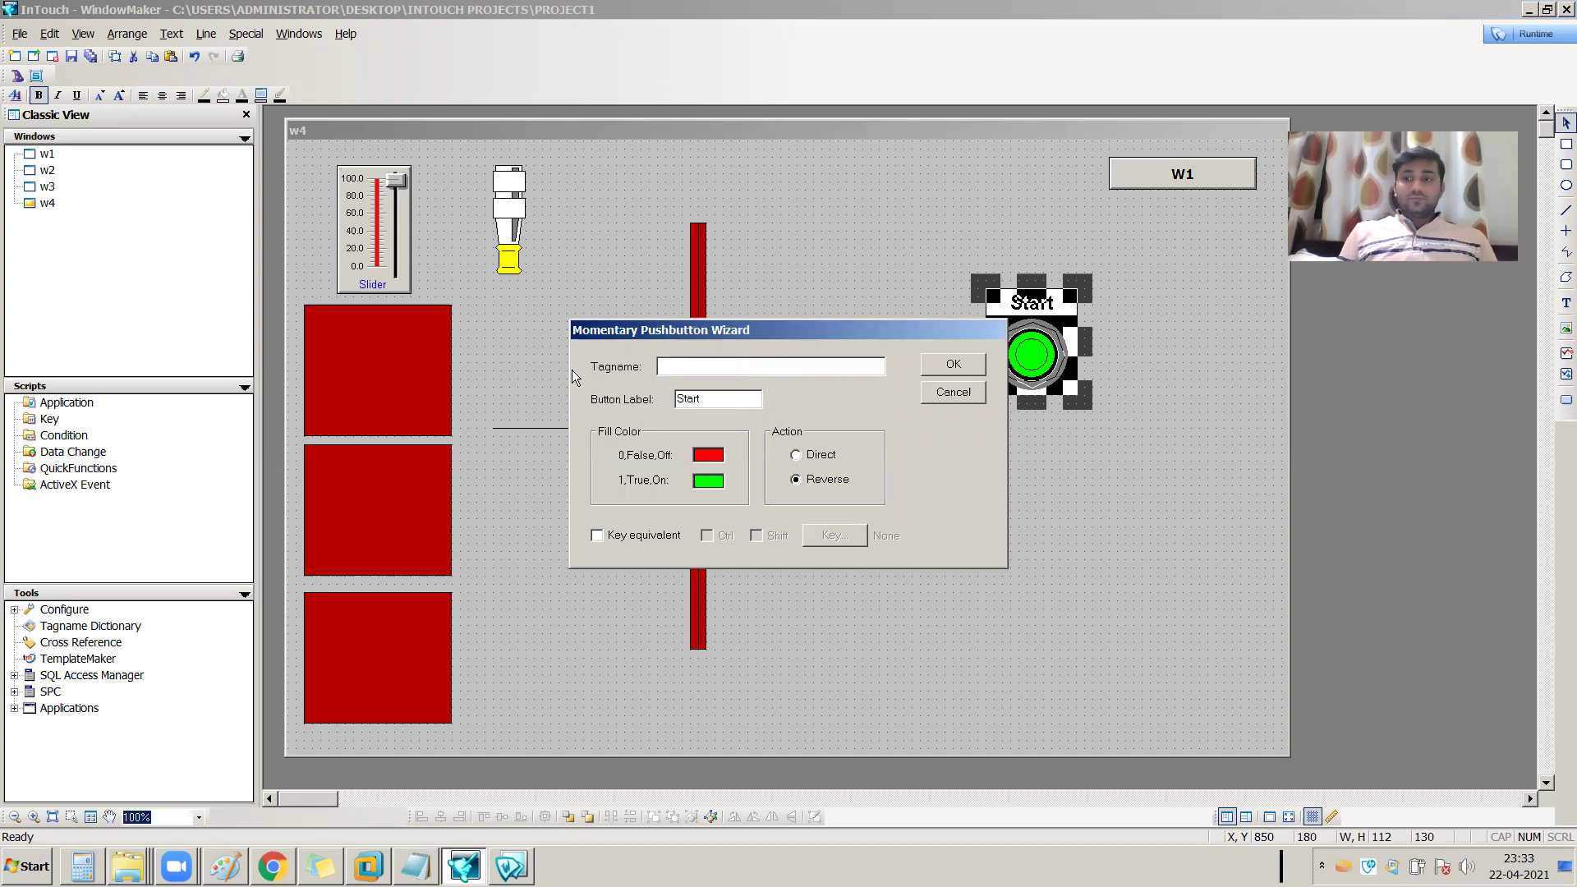
text(heatr)
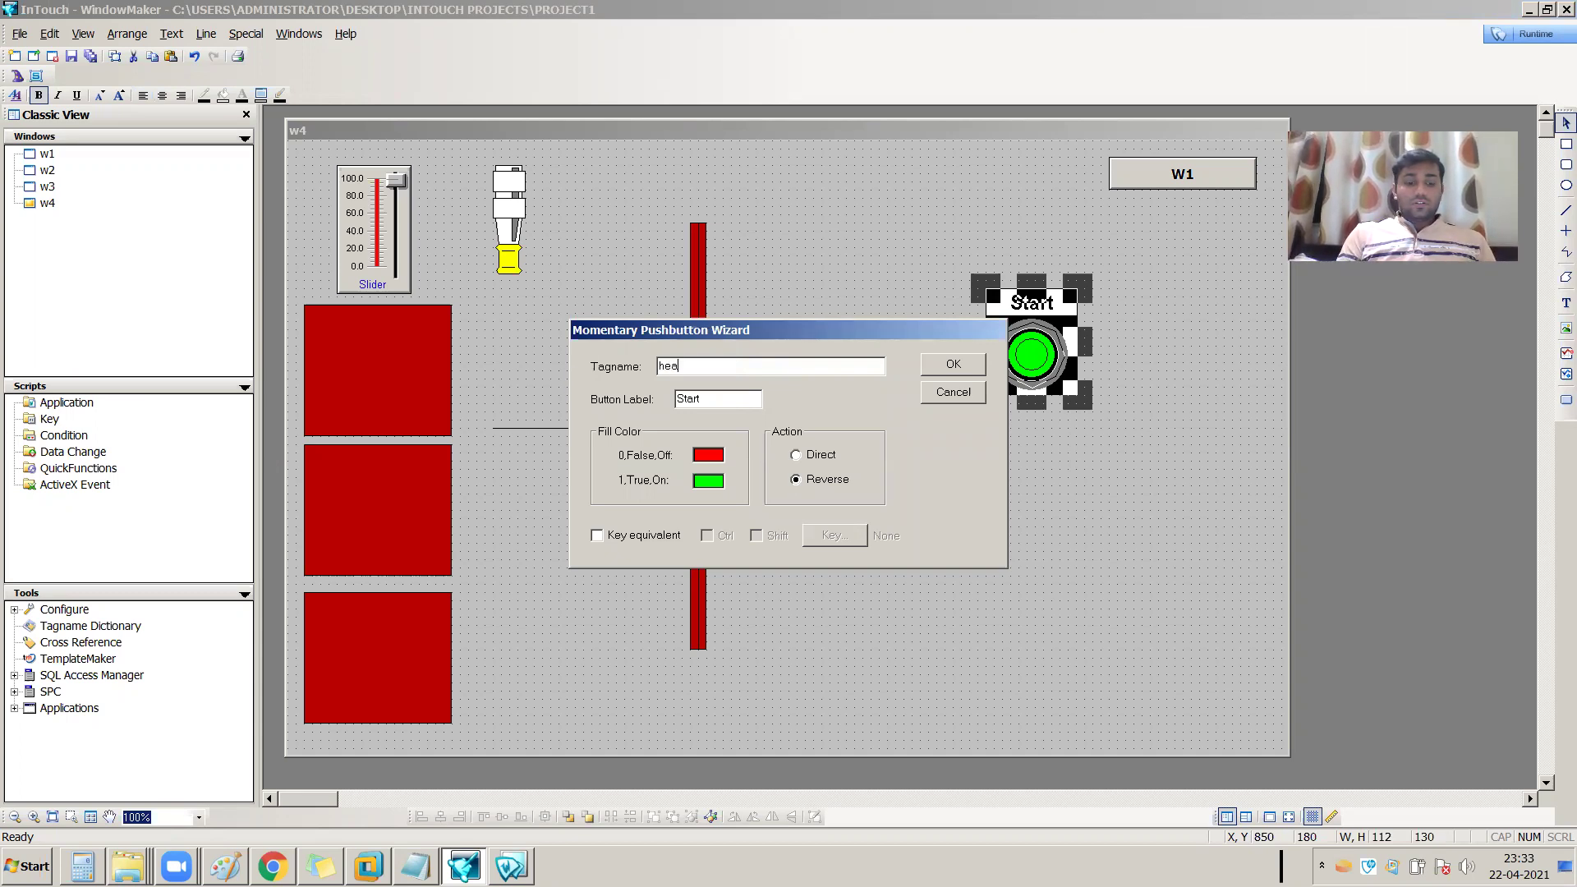
key(BackSpace)
key(BackSpace)
key(BackSpace)
key(BackSpace)
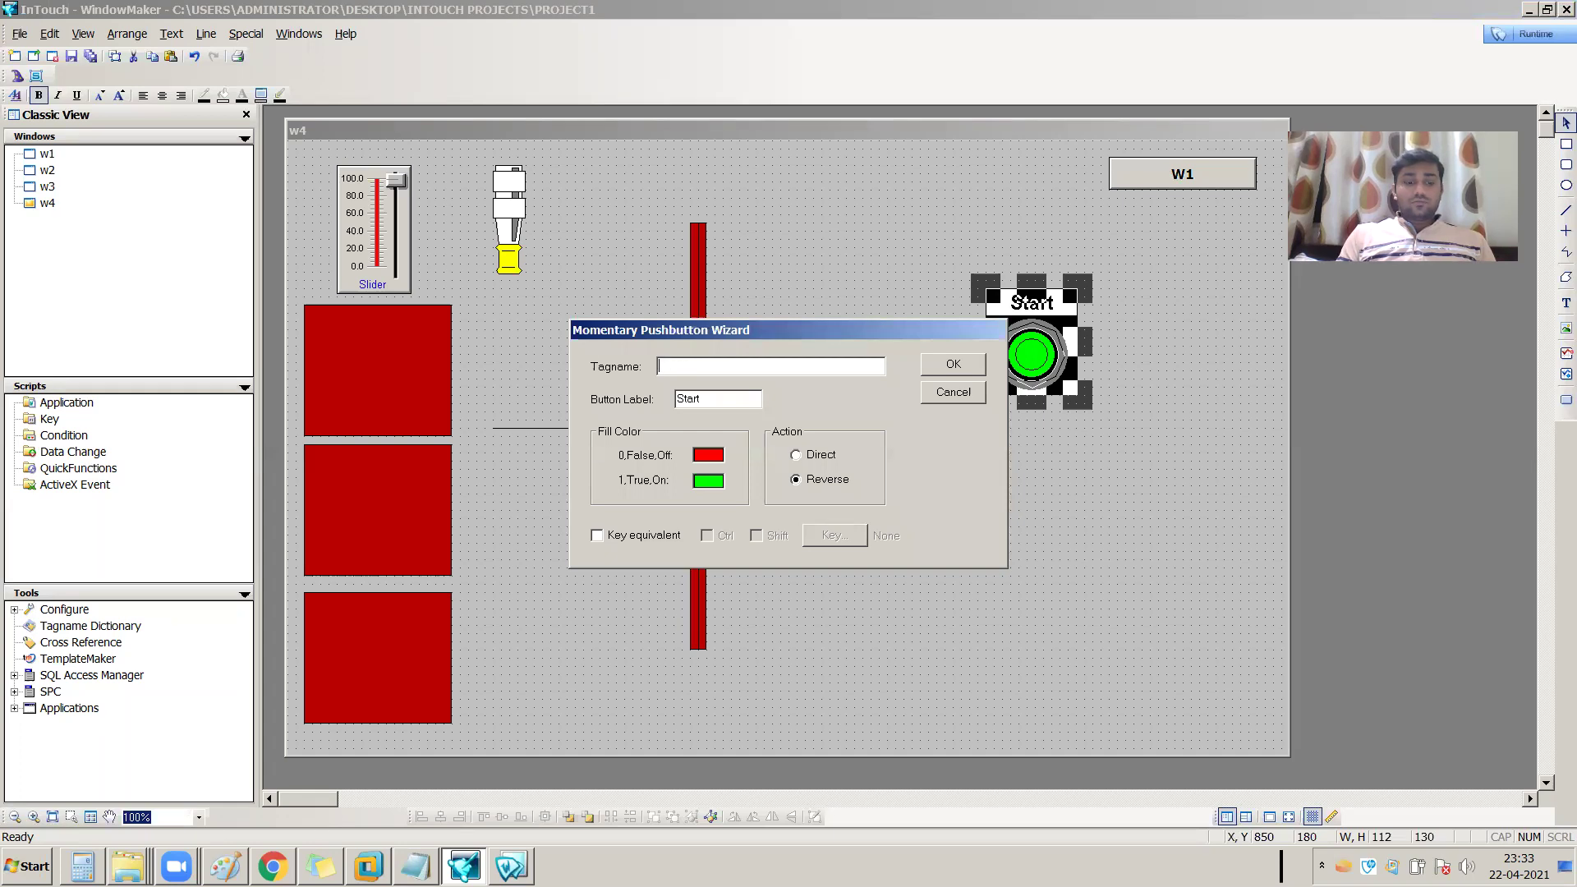
text(heater)
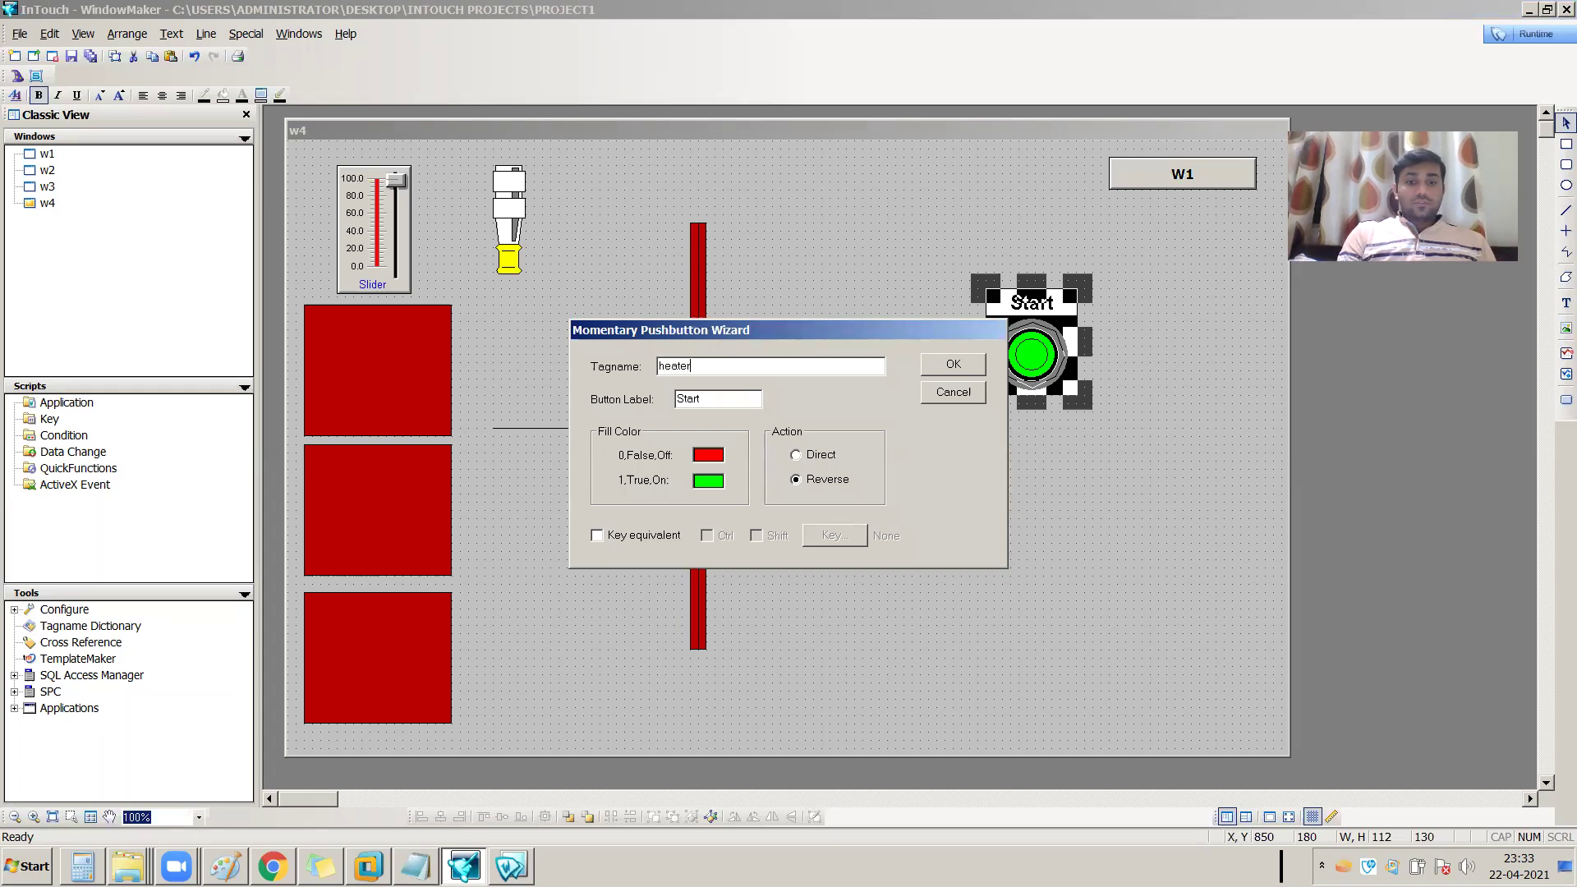
text(_on)
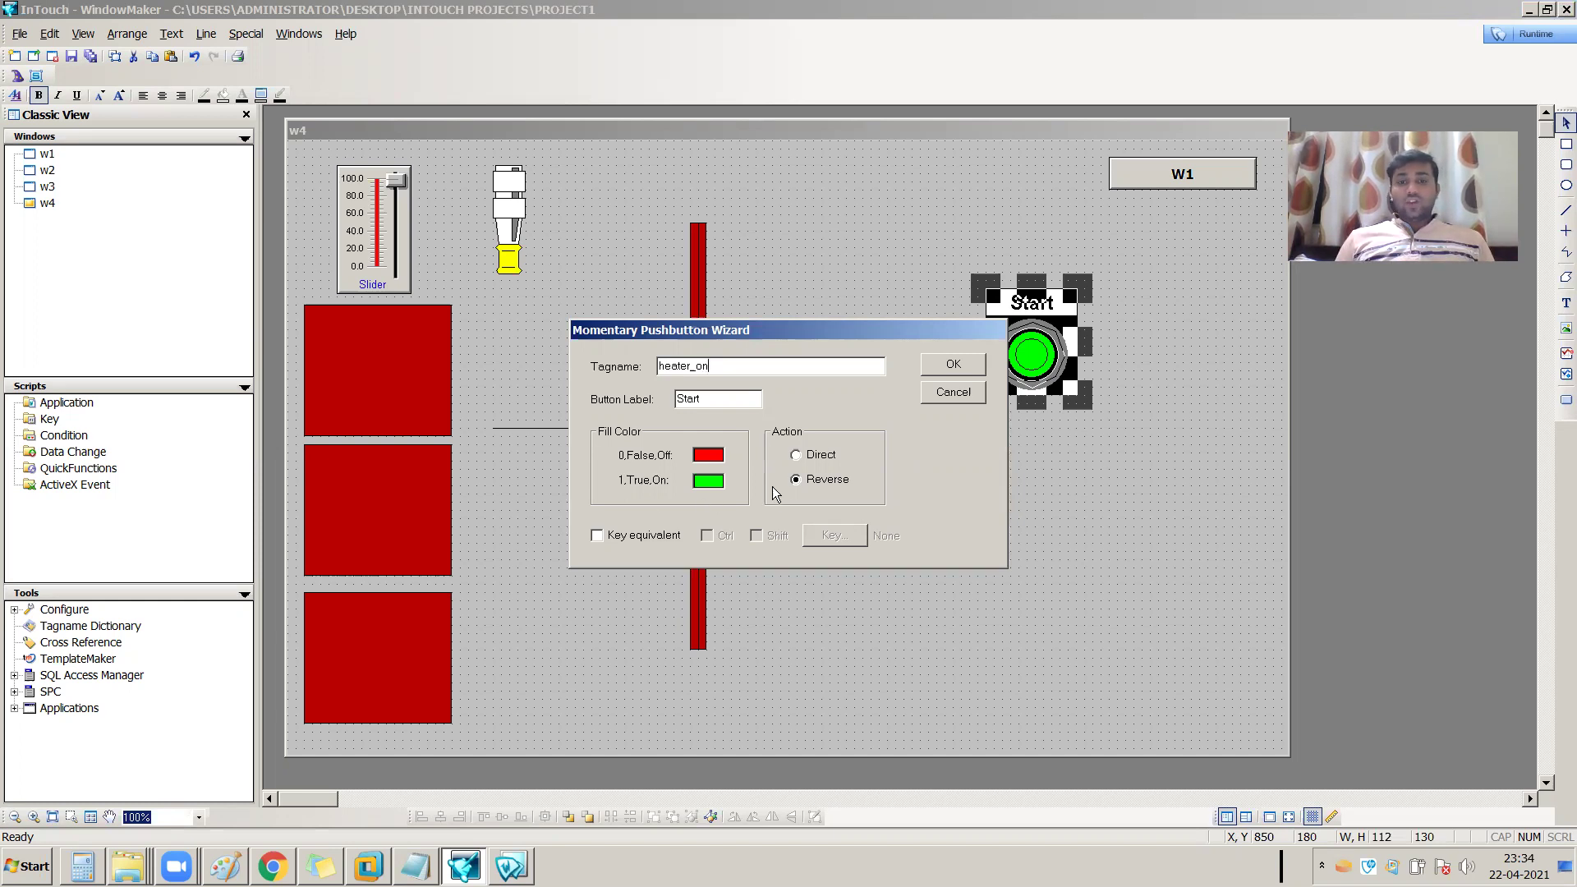
click(827, 461)
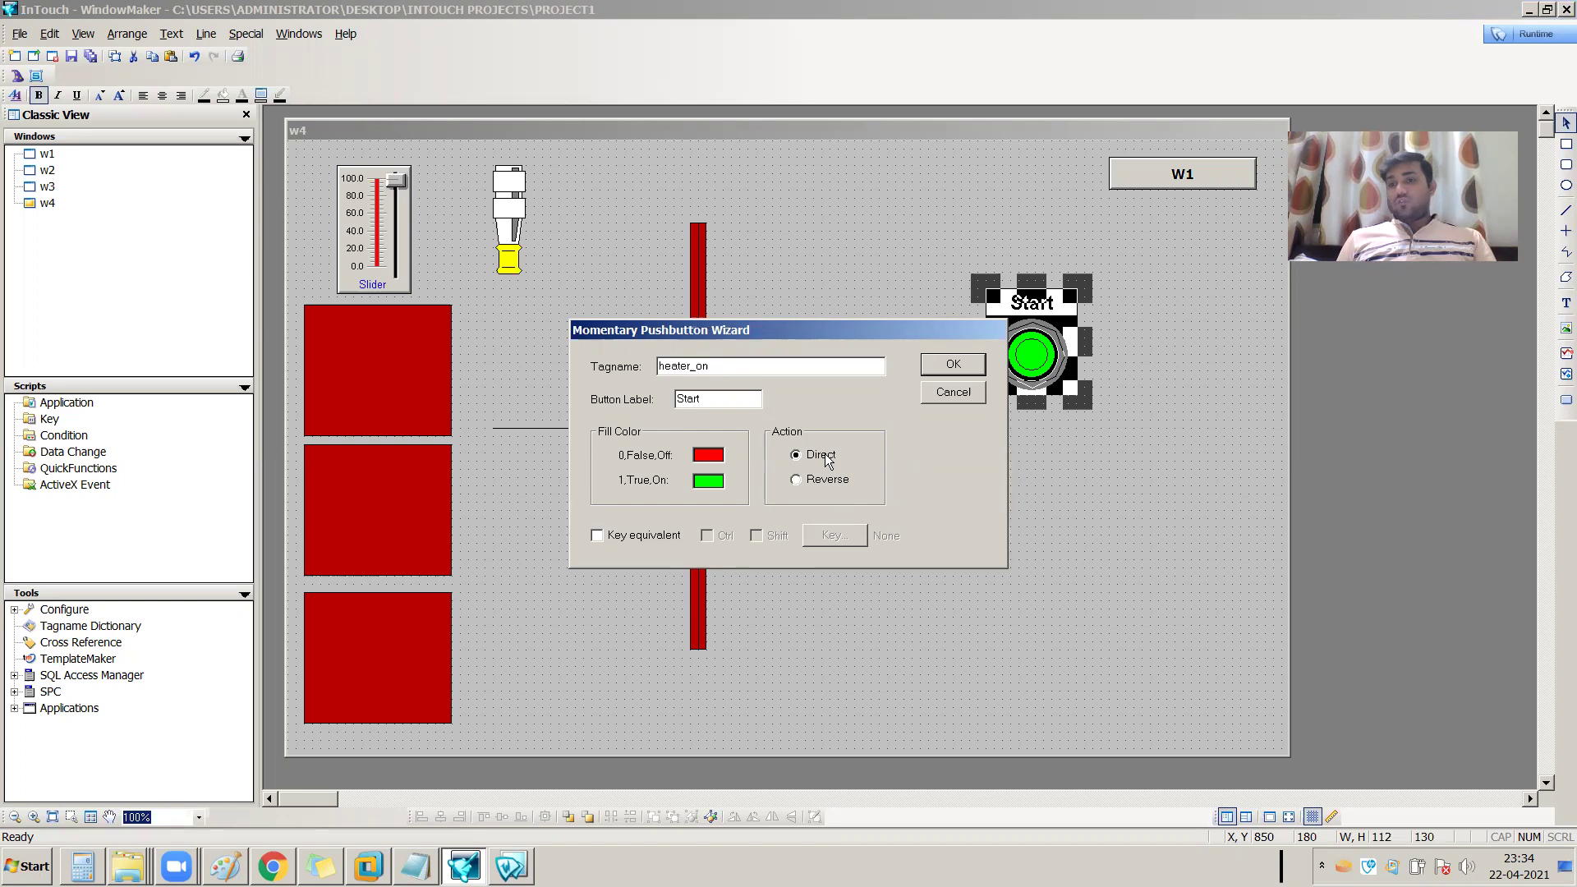
Define heater_on as a new Memory Discrete tag in the Tagname Dictionary.
click(953, 364)
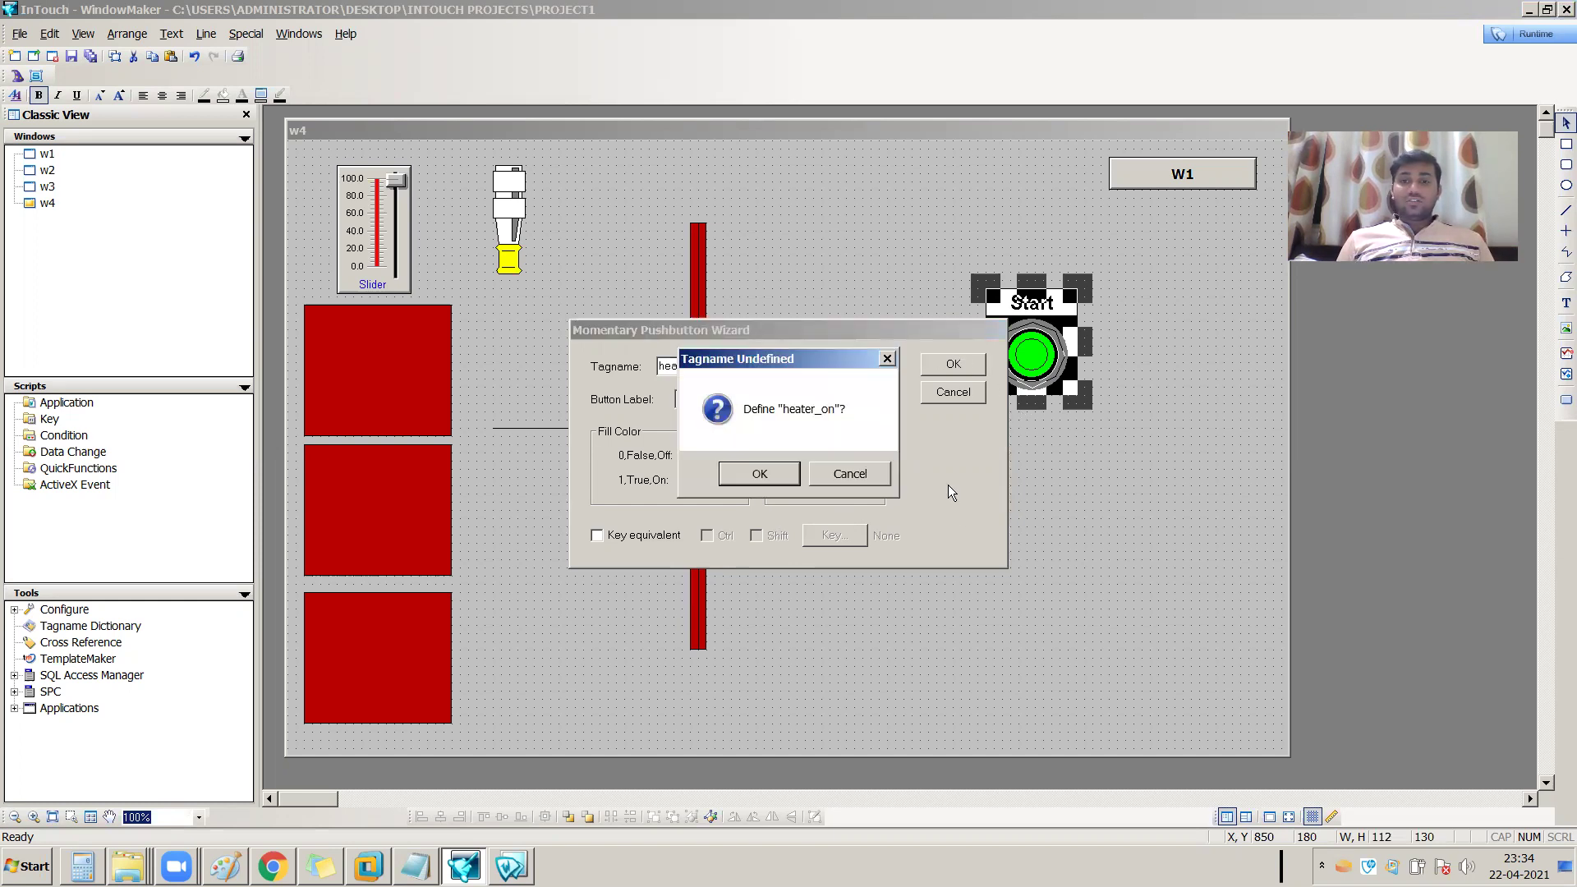
click(782, 471)
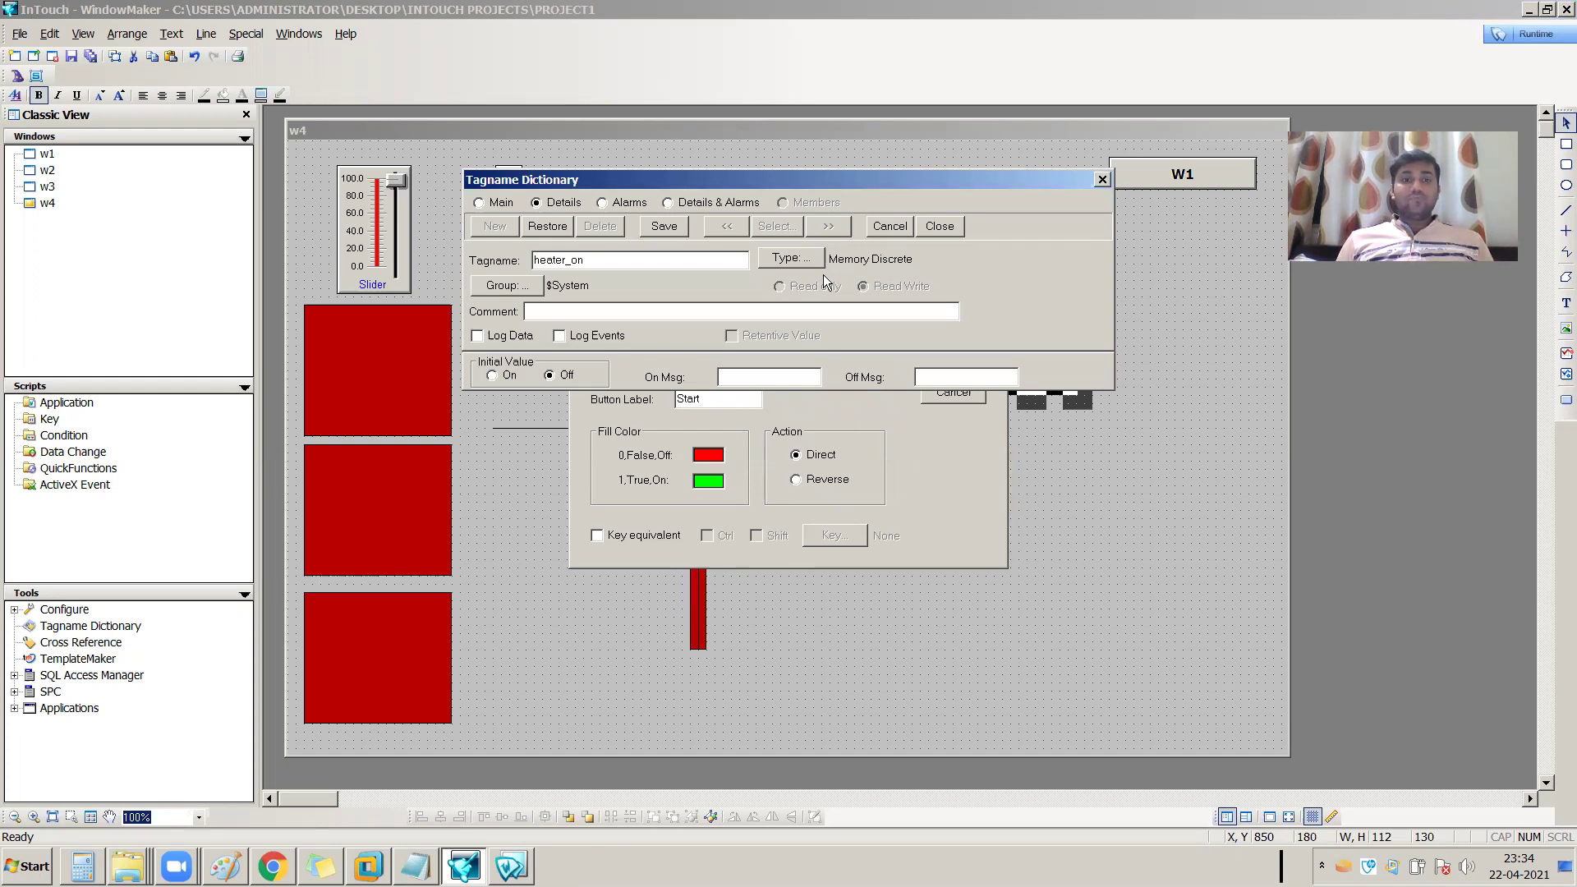
click(952, 226)
click(1032, 546)
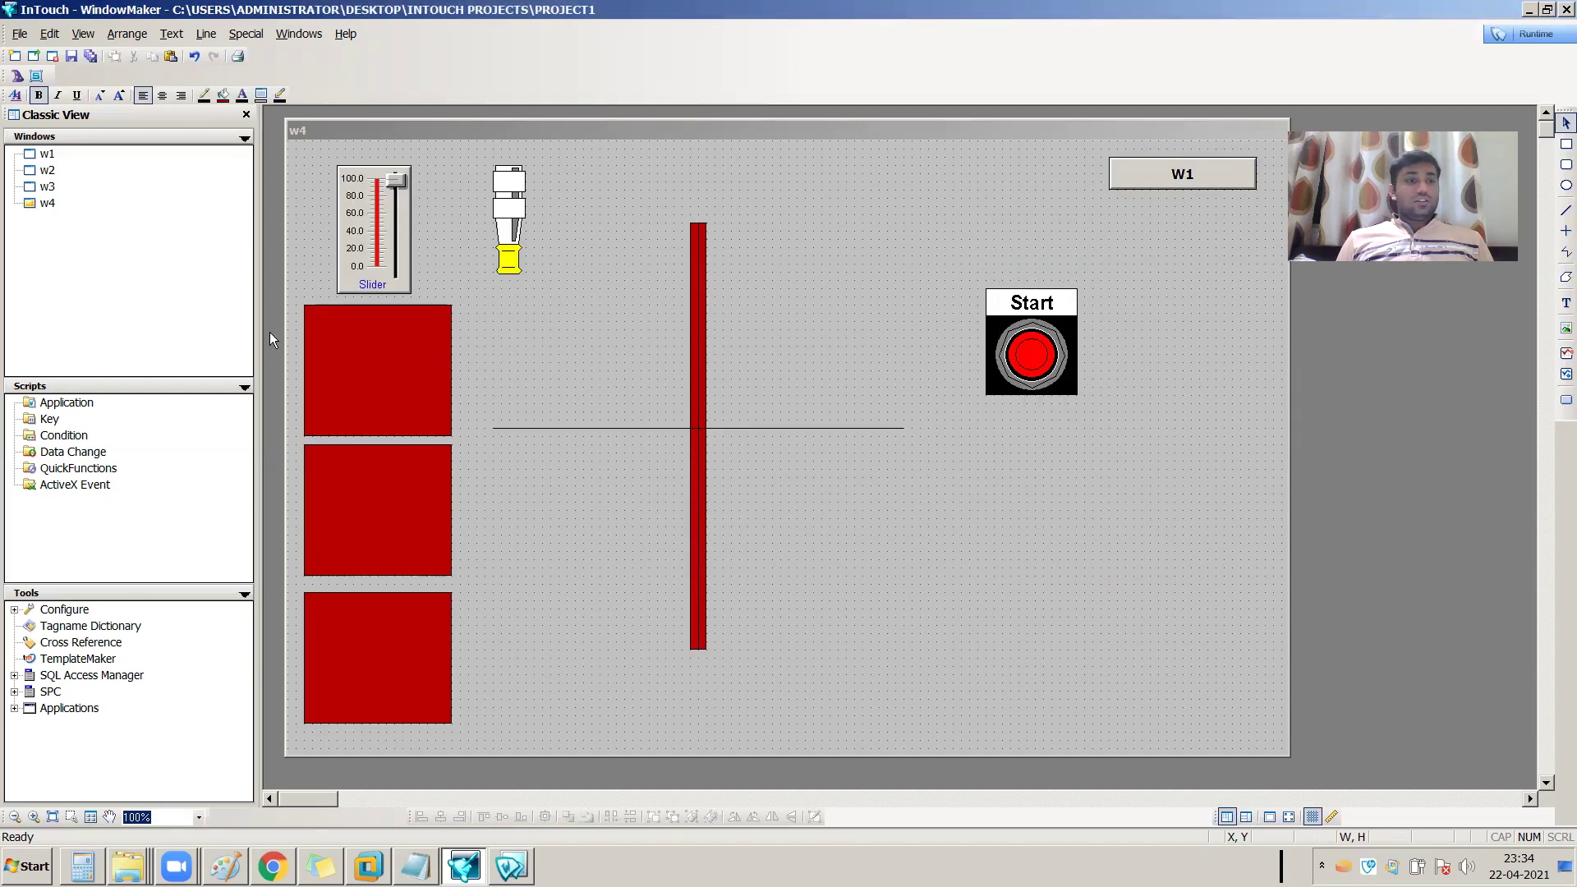
click(16, 78)
Place a Circular Light from the Lights wizards to the right of the Start button.
click(517, 325)
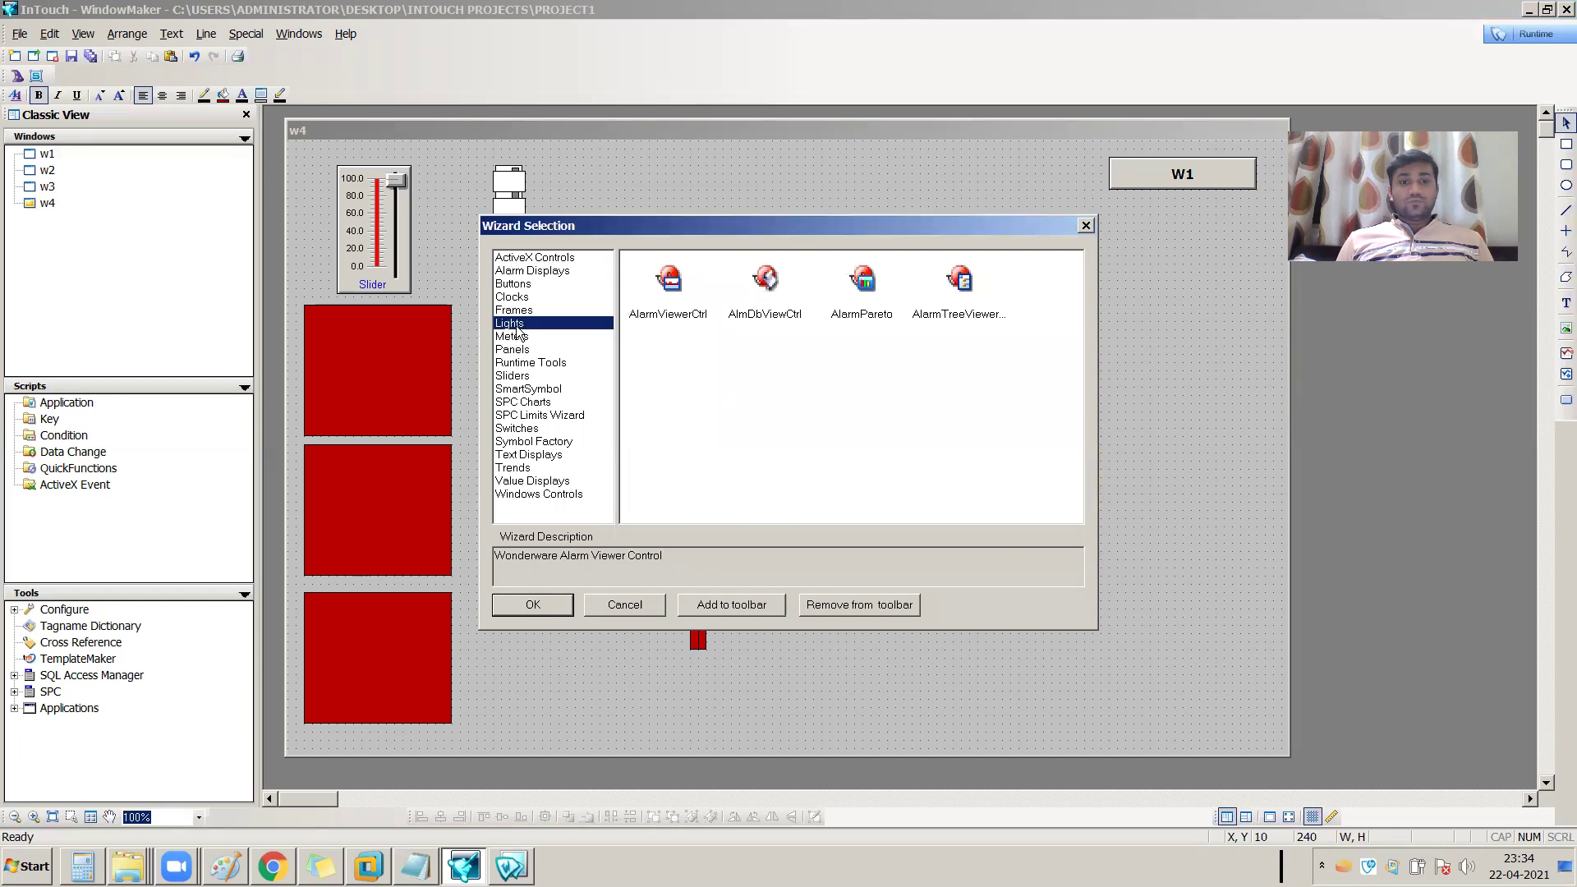
click(760, 382)
click(550, 608)
click(1139, 374)
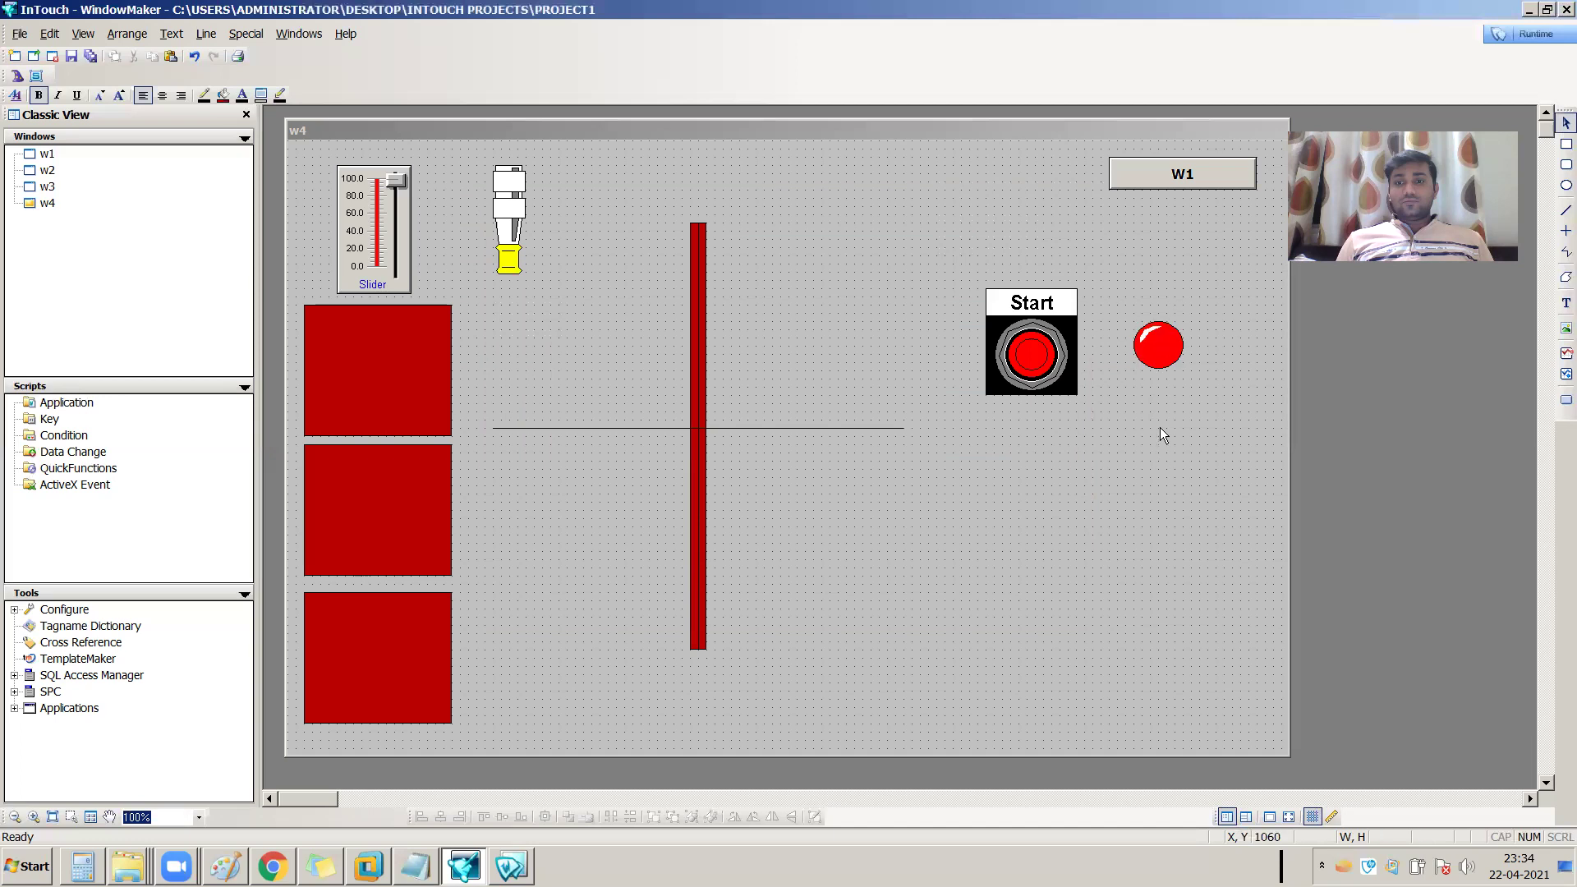
Set the light's expression to heater_on, chosen from the Select Tag browser.
double_click(1158, 345)
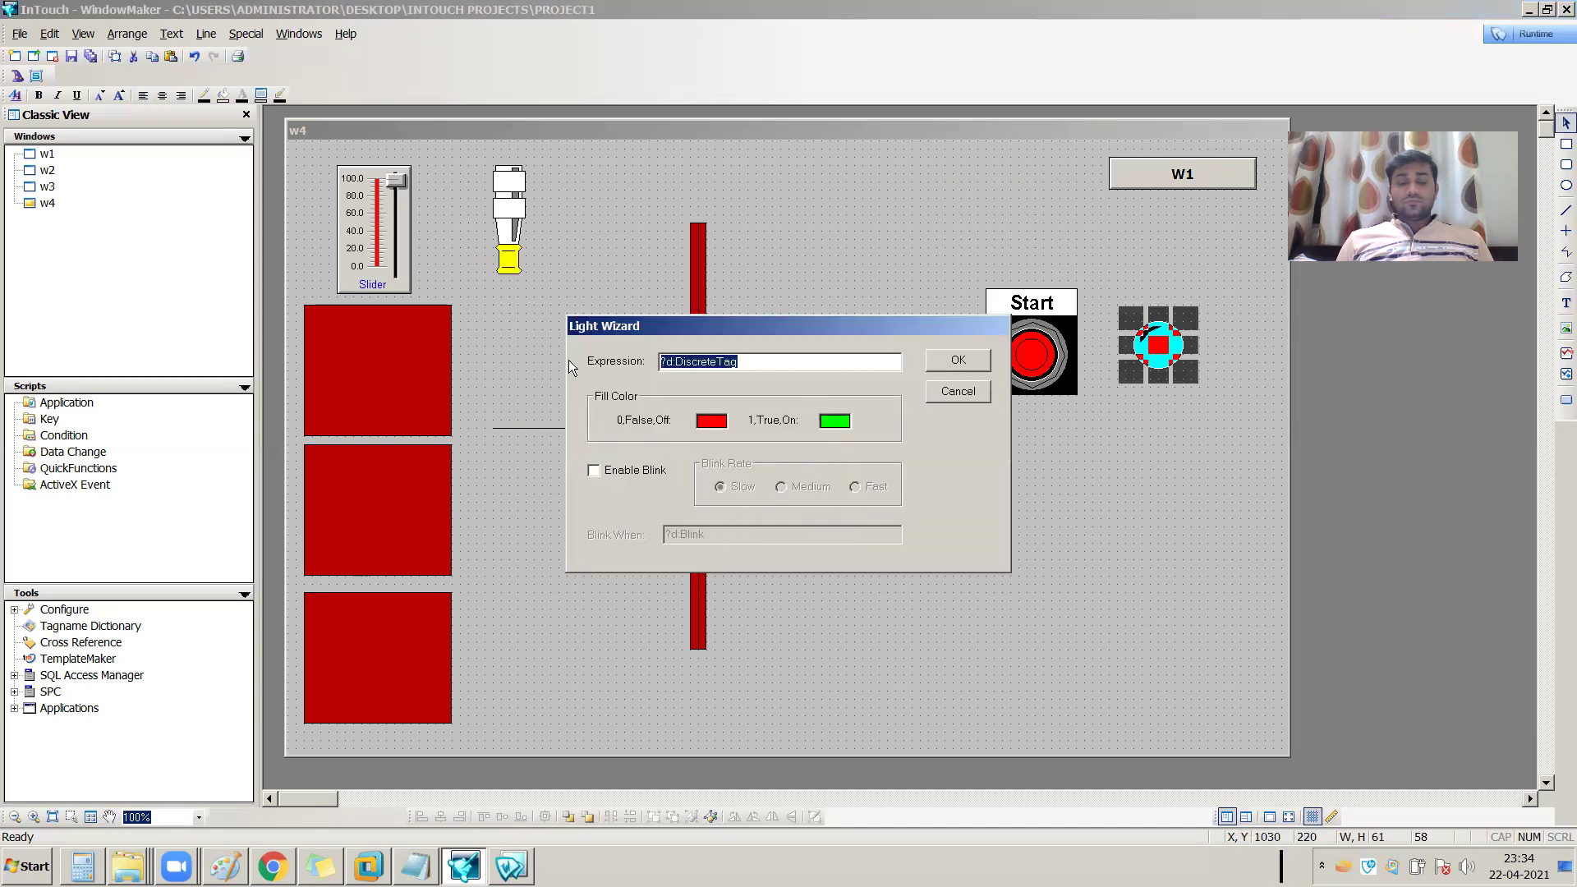
key(Delete)
double_click(775, 365)
scroll(649, 465, down, 2)
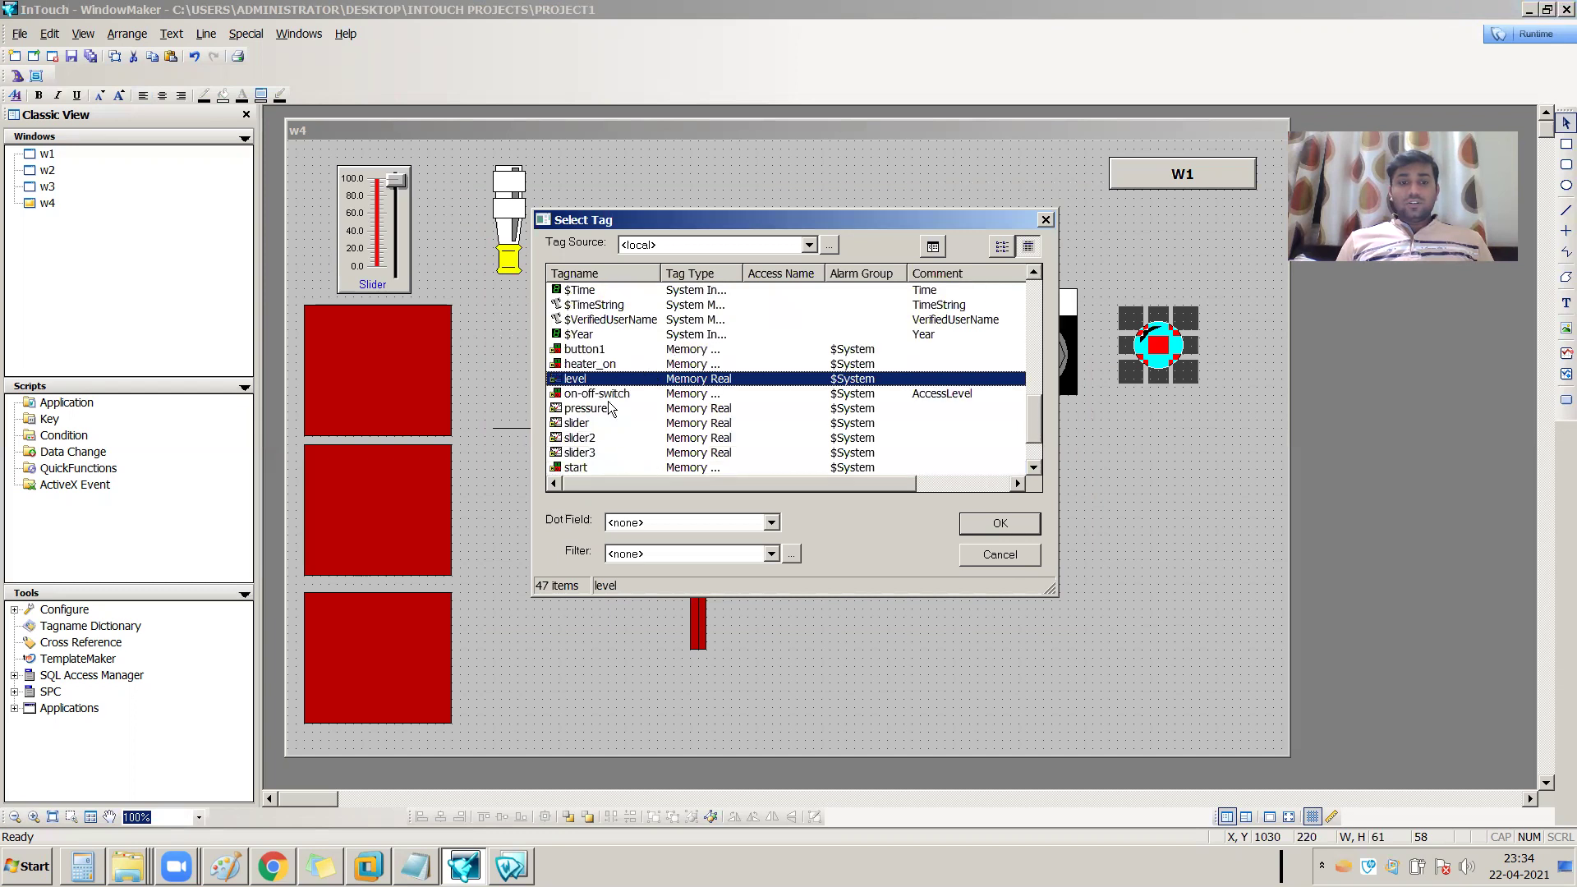
click(606, 366)
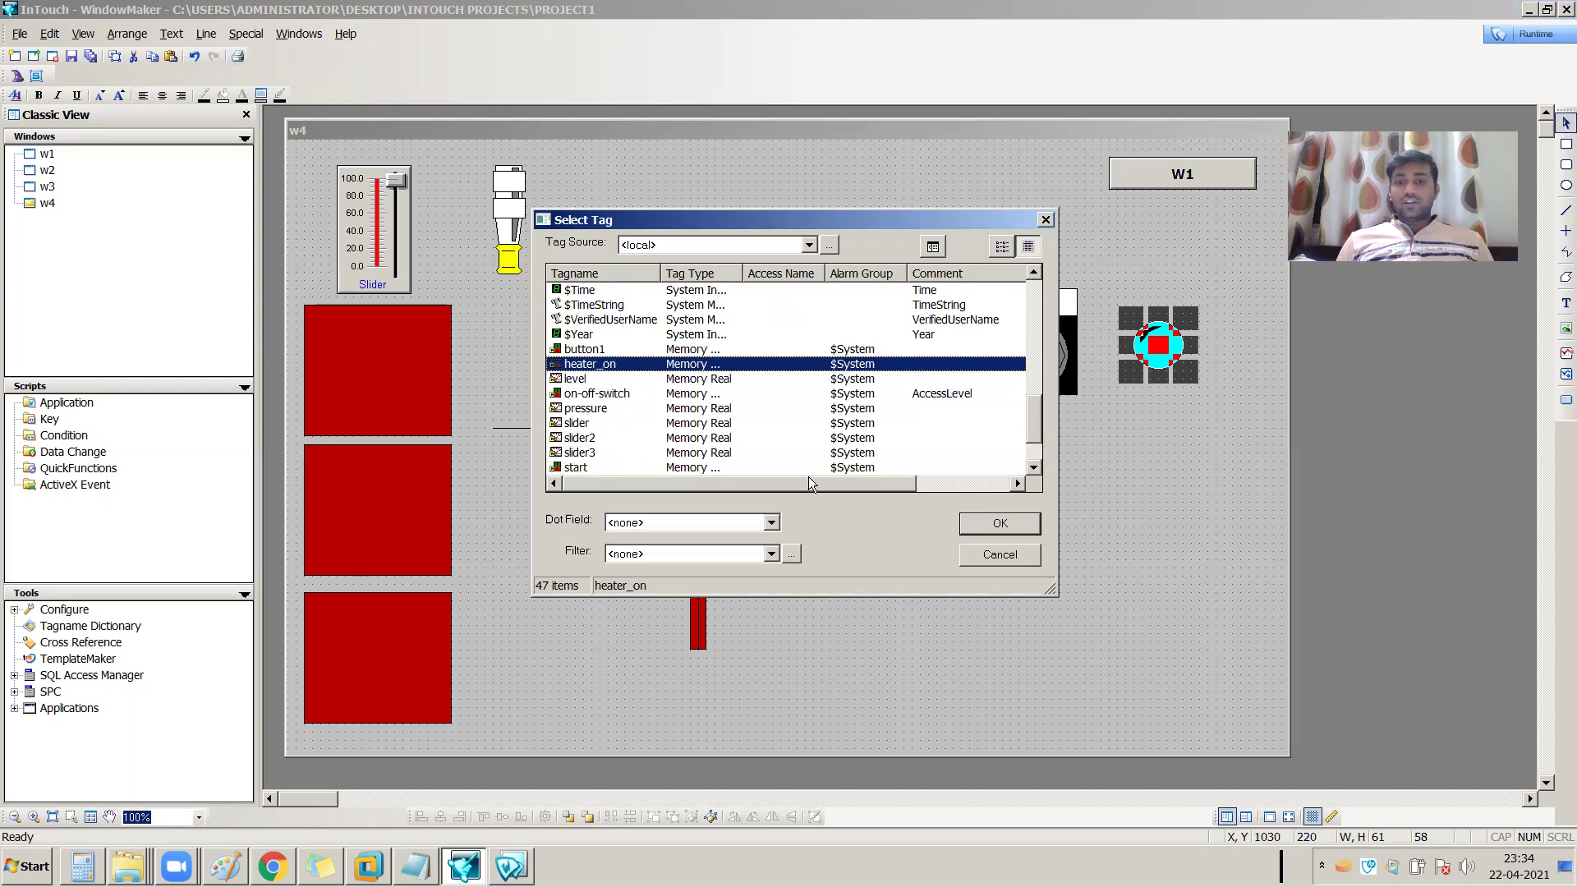
click(992, 523)
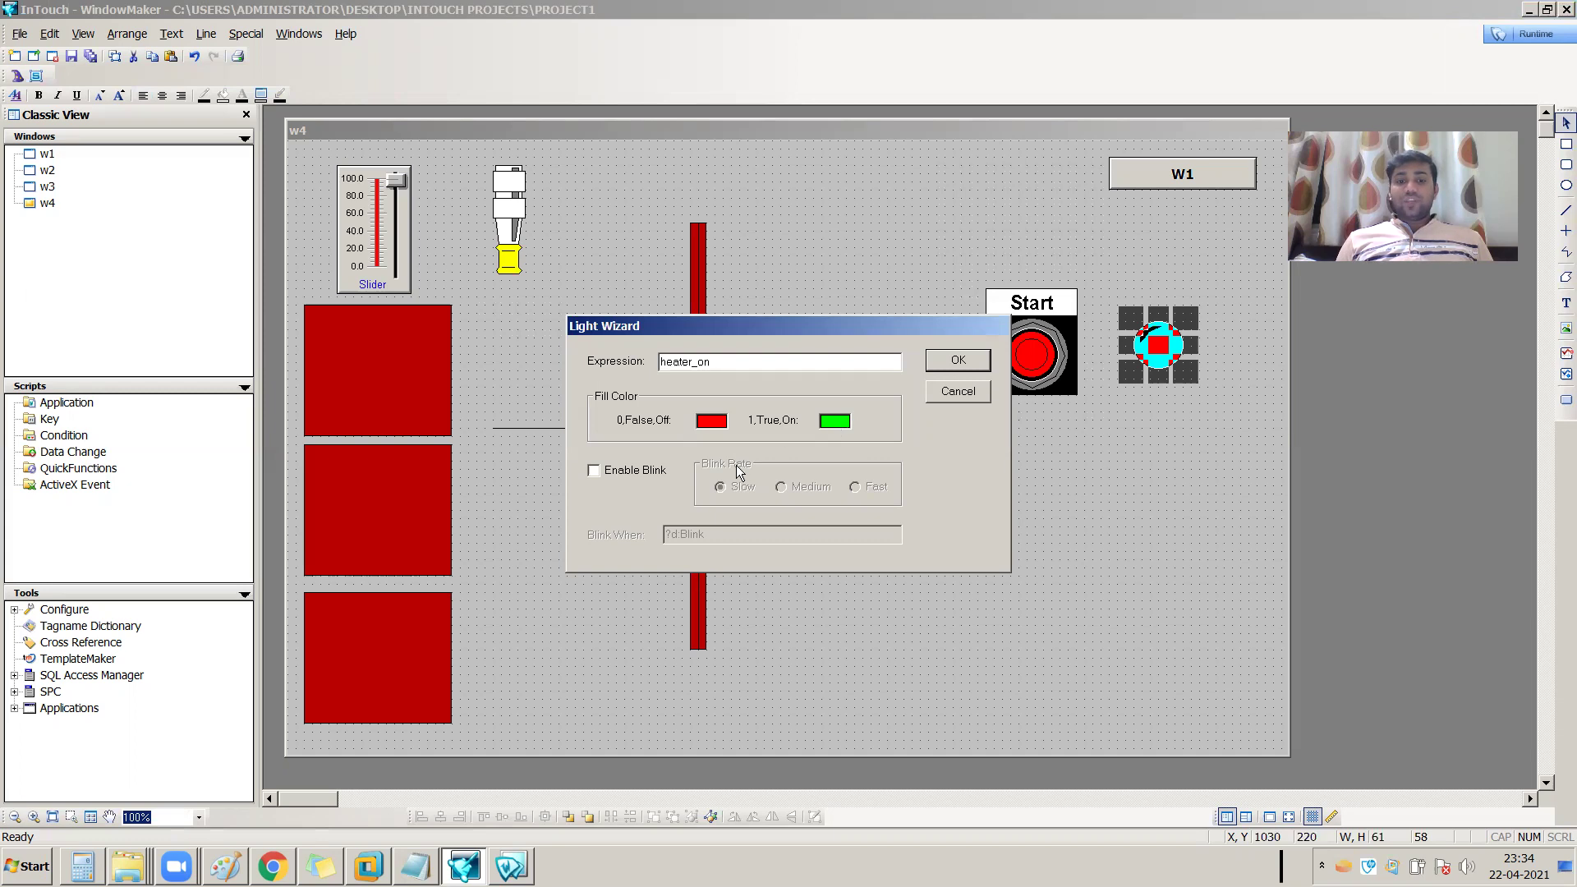
Enable blinking at Medium rate with heater_on pasted in as the blink condition.
click(646, 478)
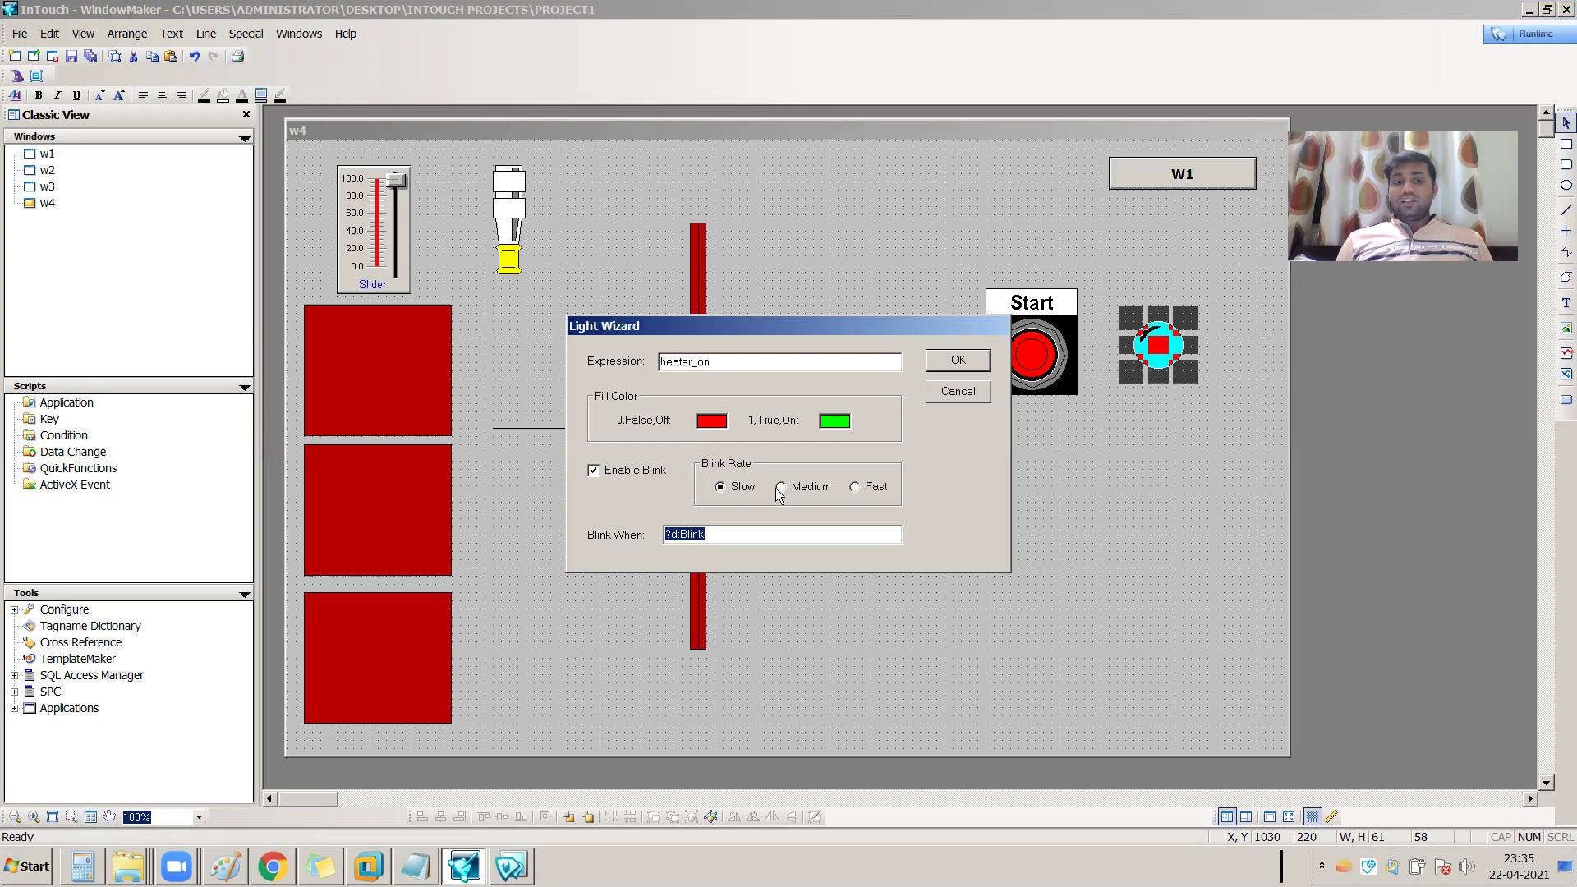
click(807, 488)
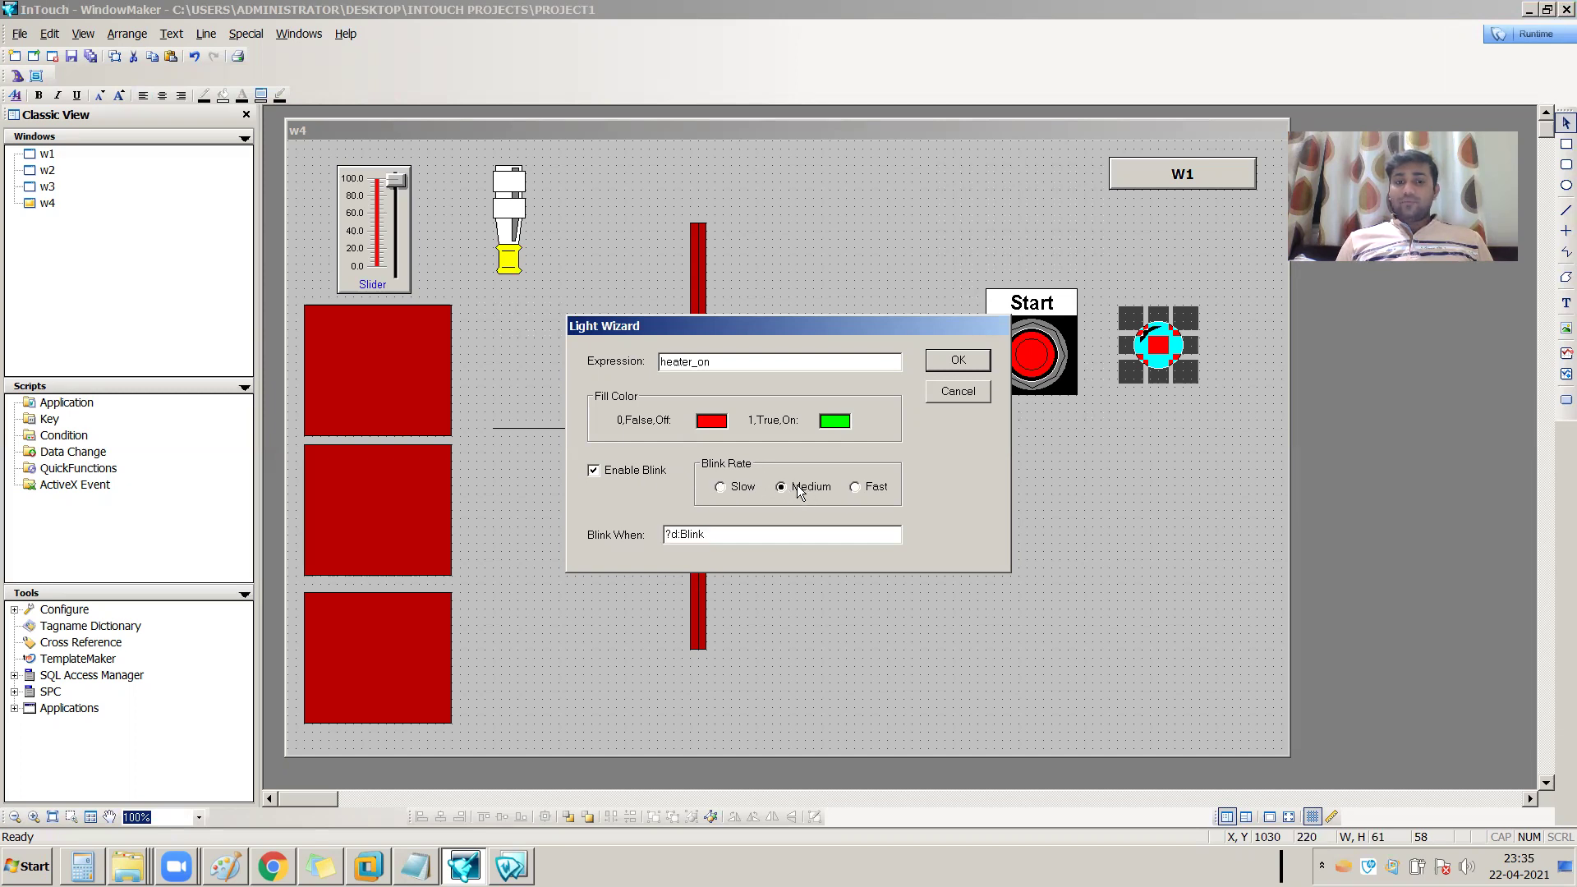
double_click(729, 535)
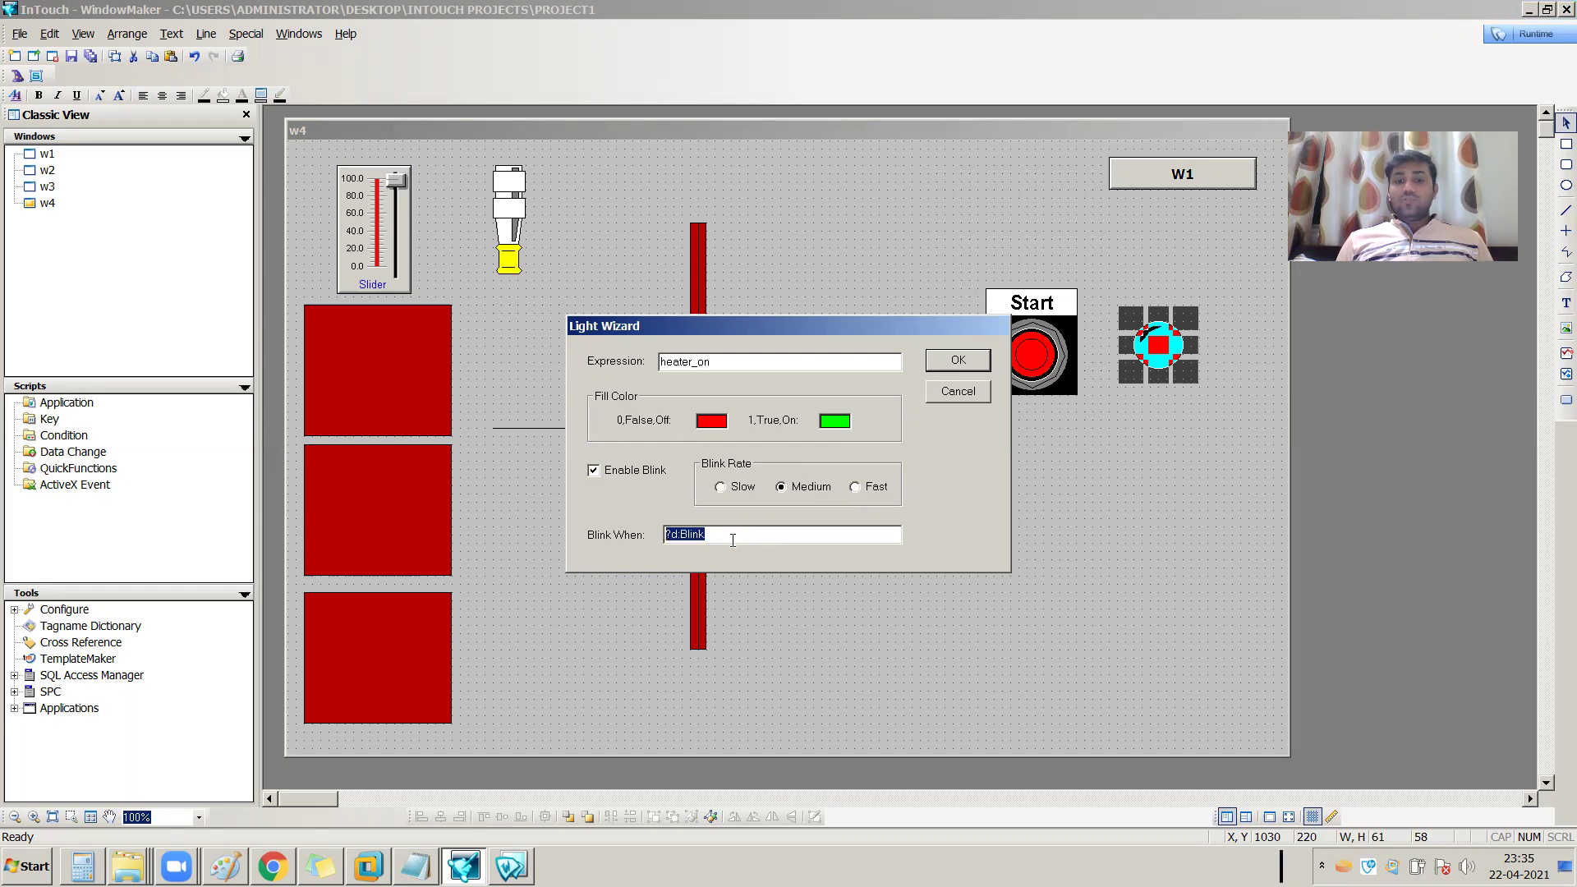
key(BackSpace)
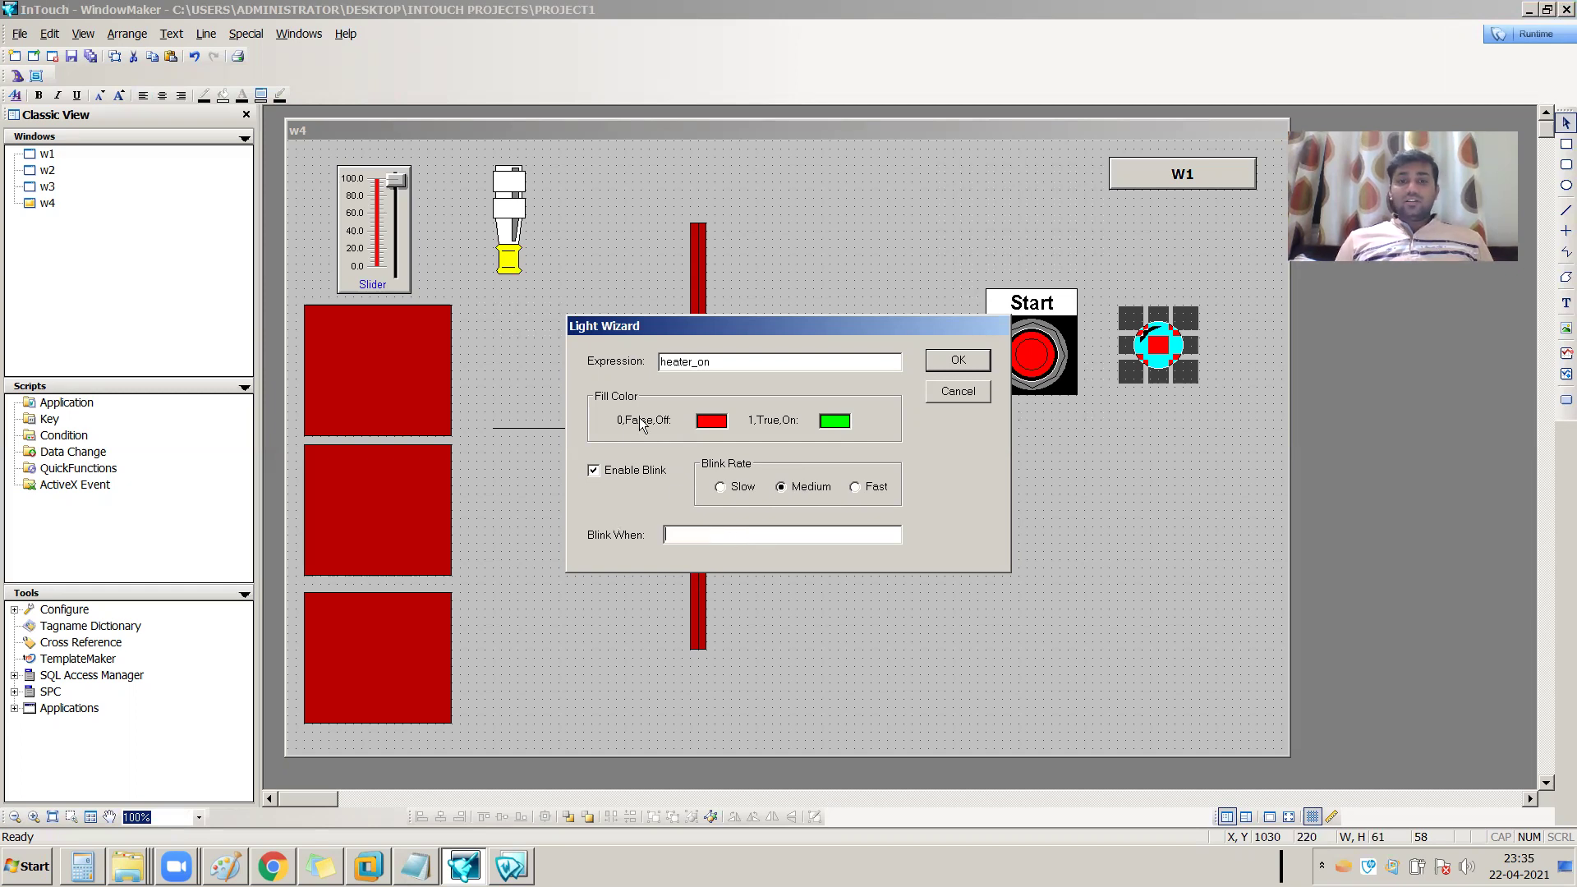
double_click(715, 359)
key(ctrl+c)
click(723, 530)
key(ctrl+v)
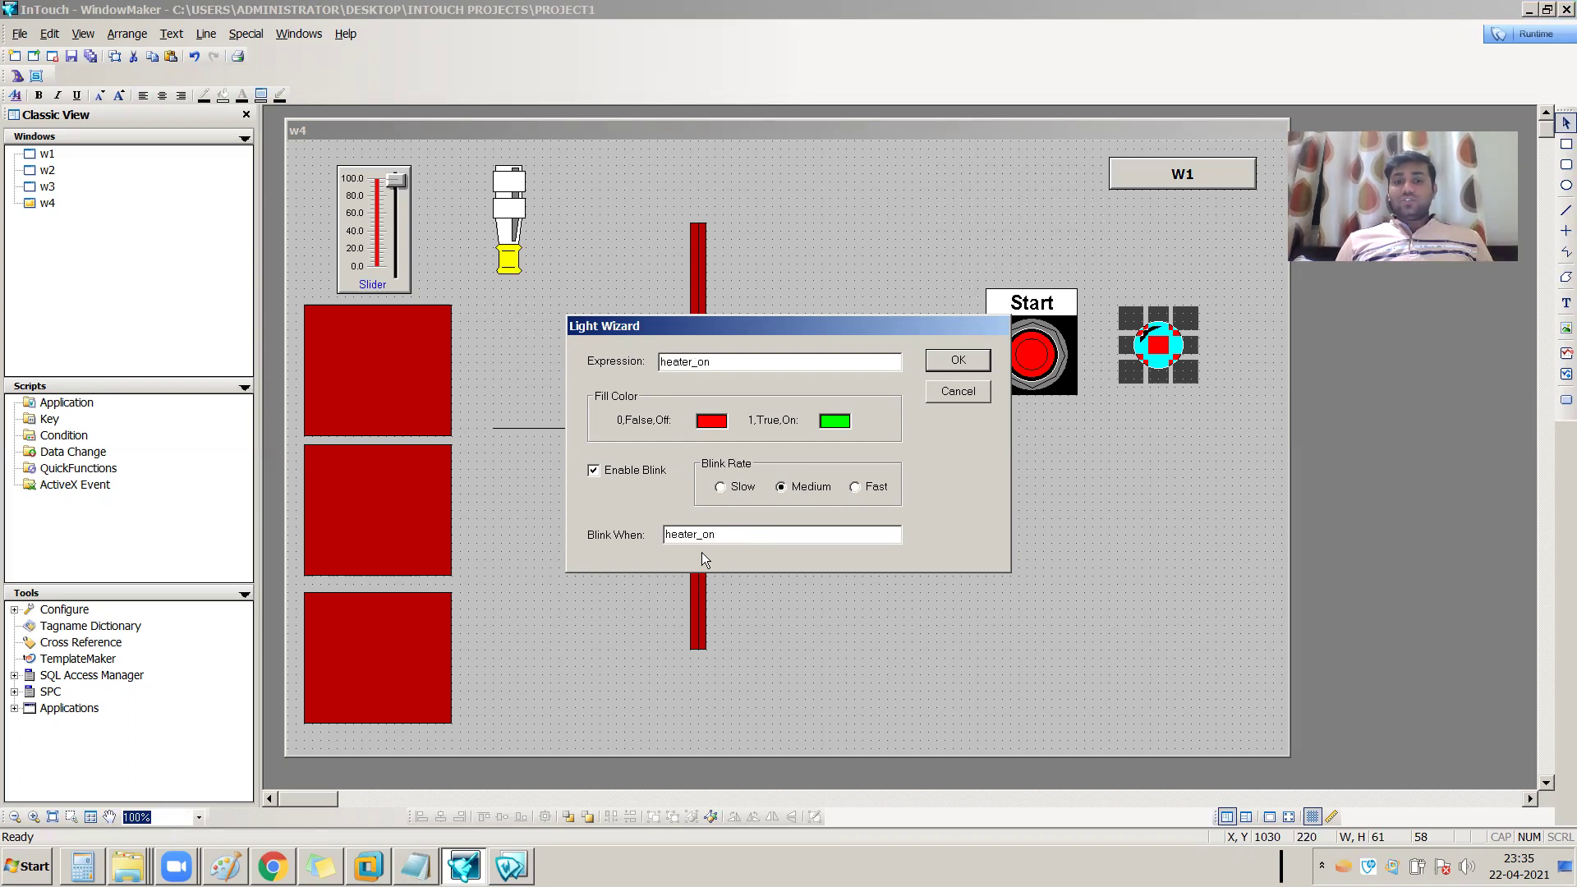
Check the heater_on expression and blink condition match, then confirm the light settings.
drag(723, 535, 665, 536)
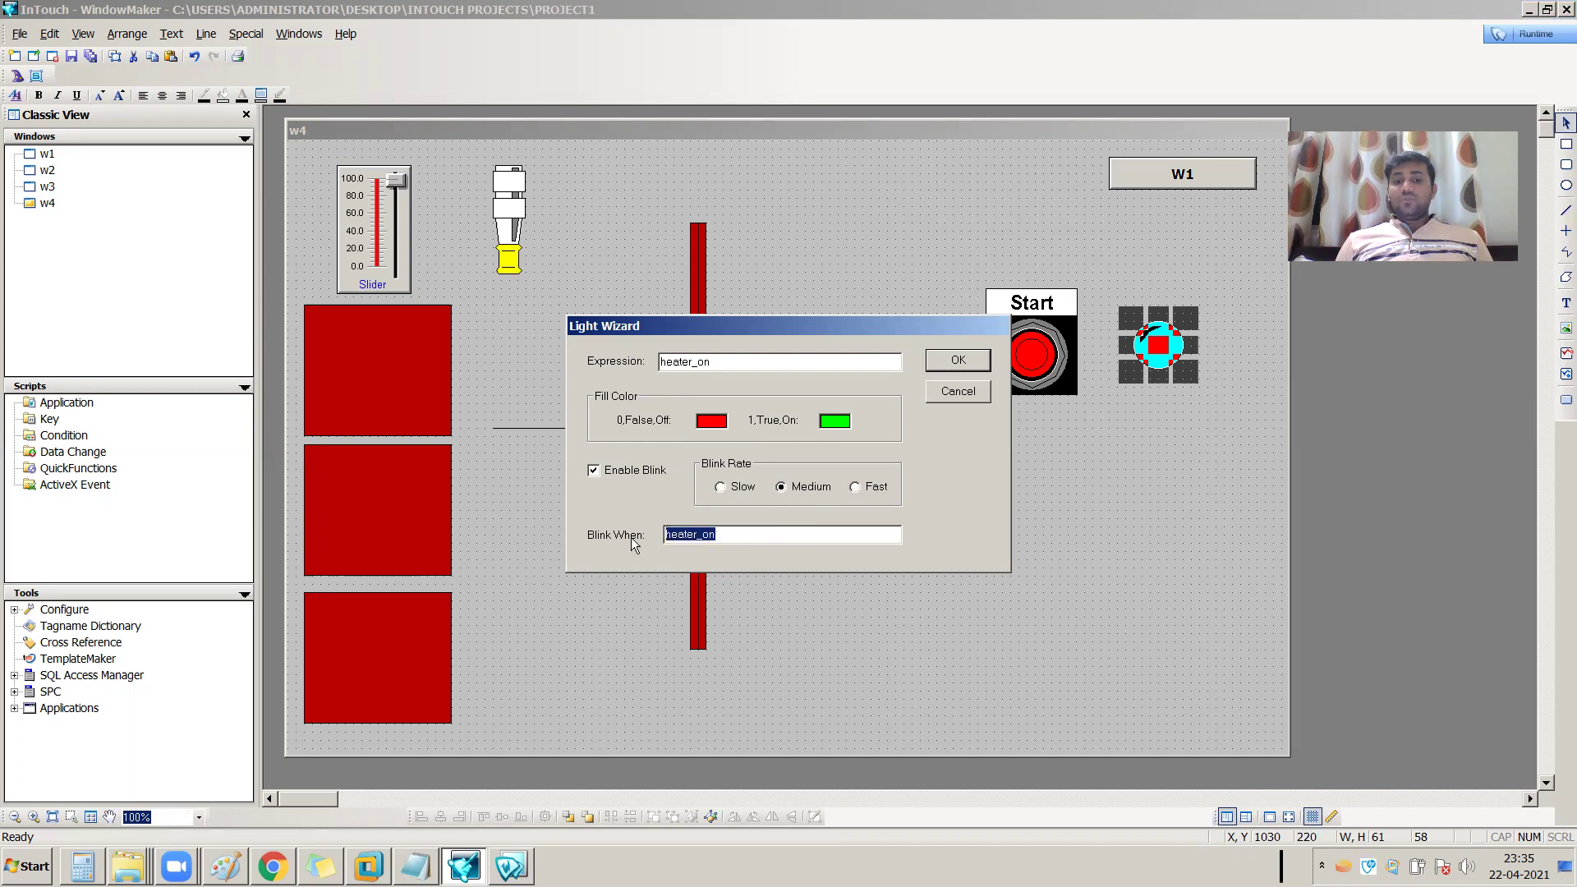
click(720, 535)
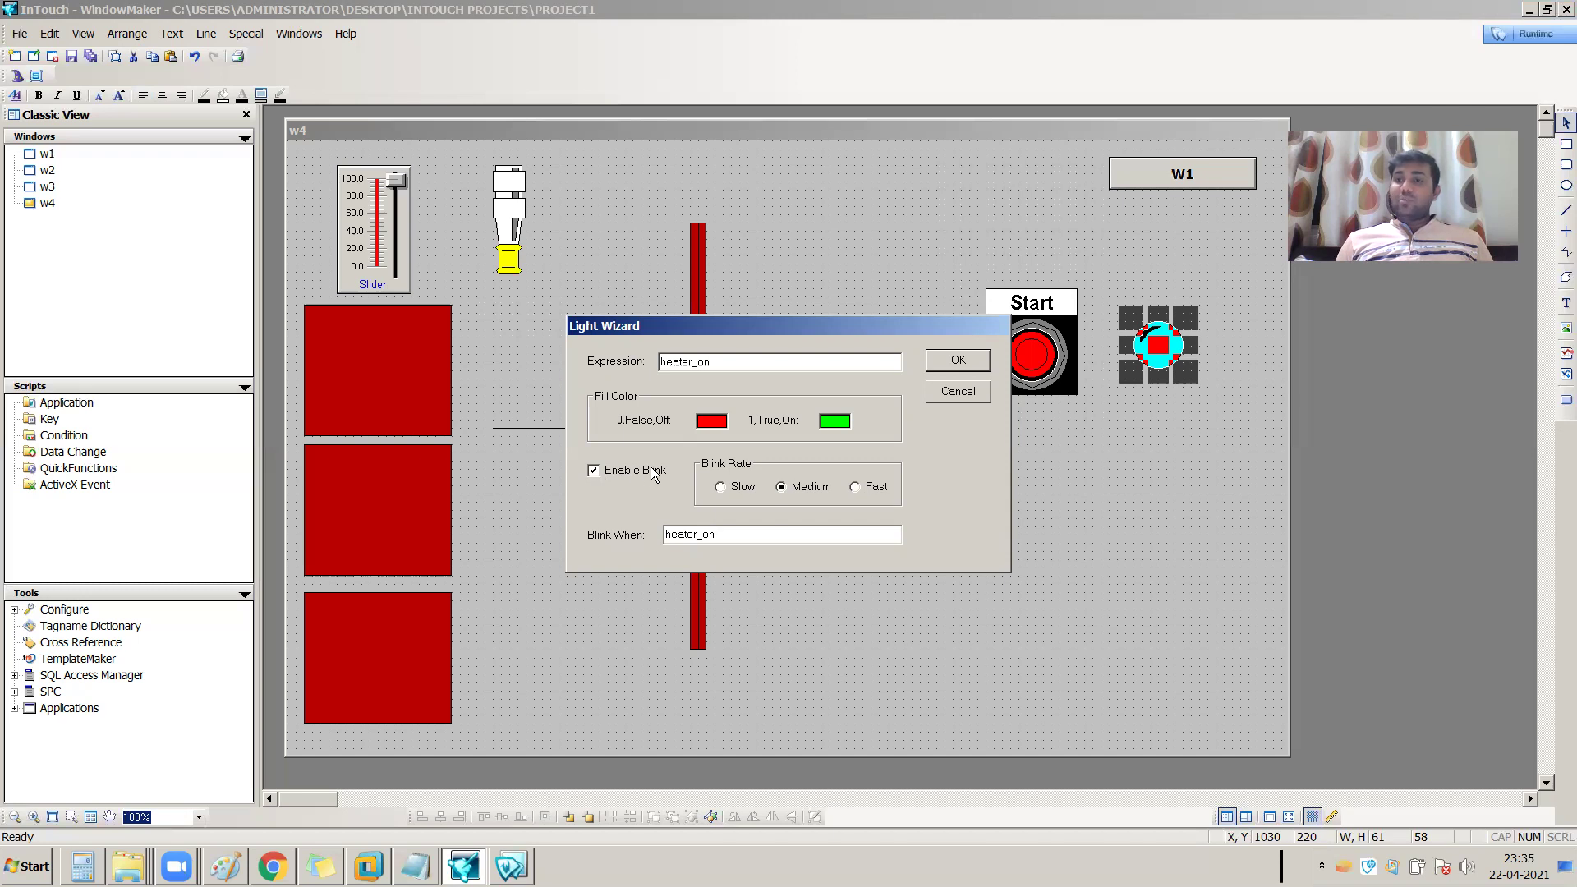
drag(726, 534, 654, 543)
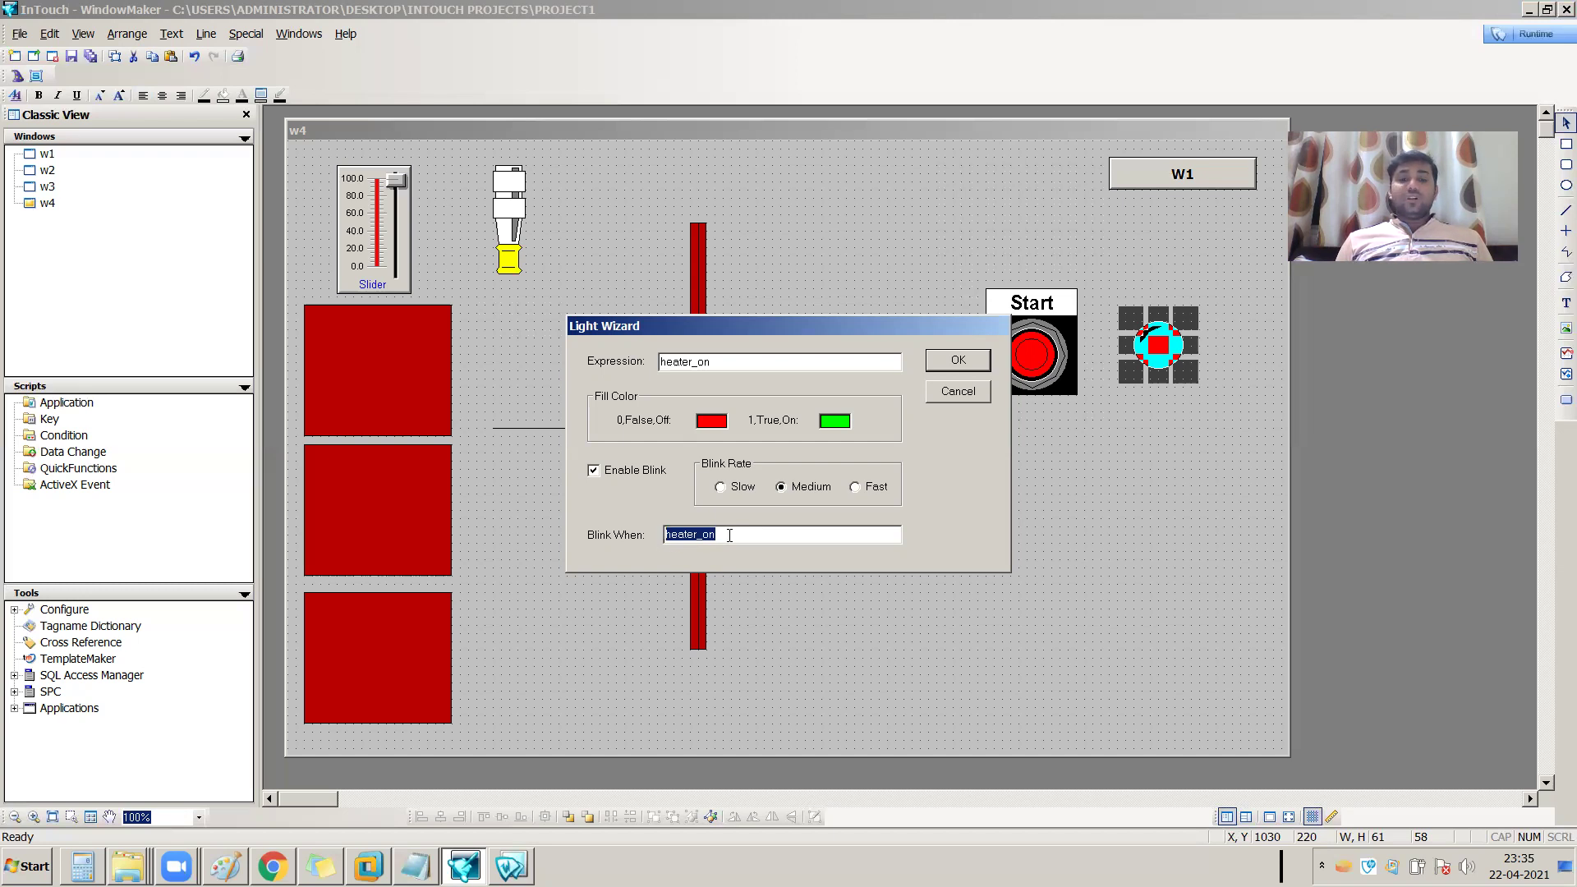
drag(729, 365, 656, 367)
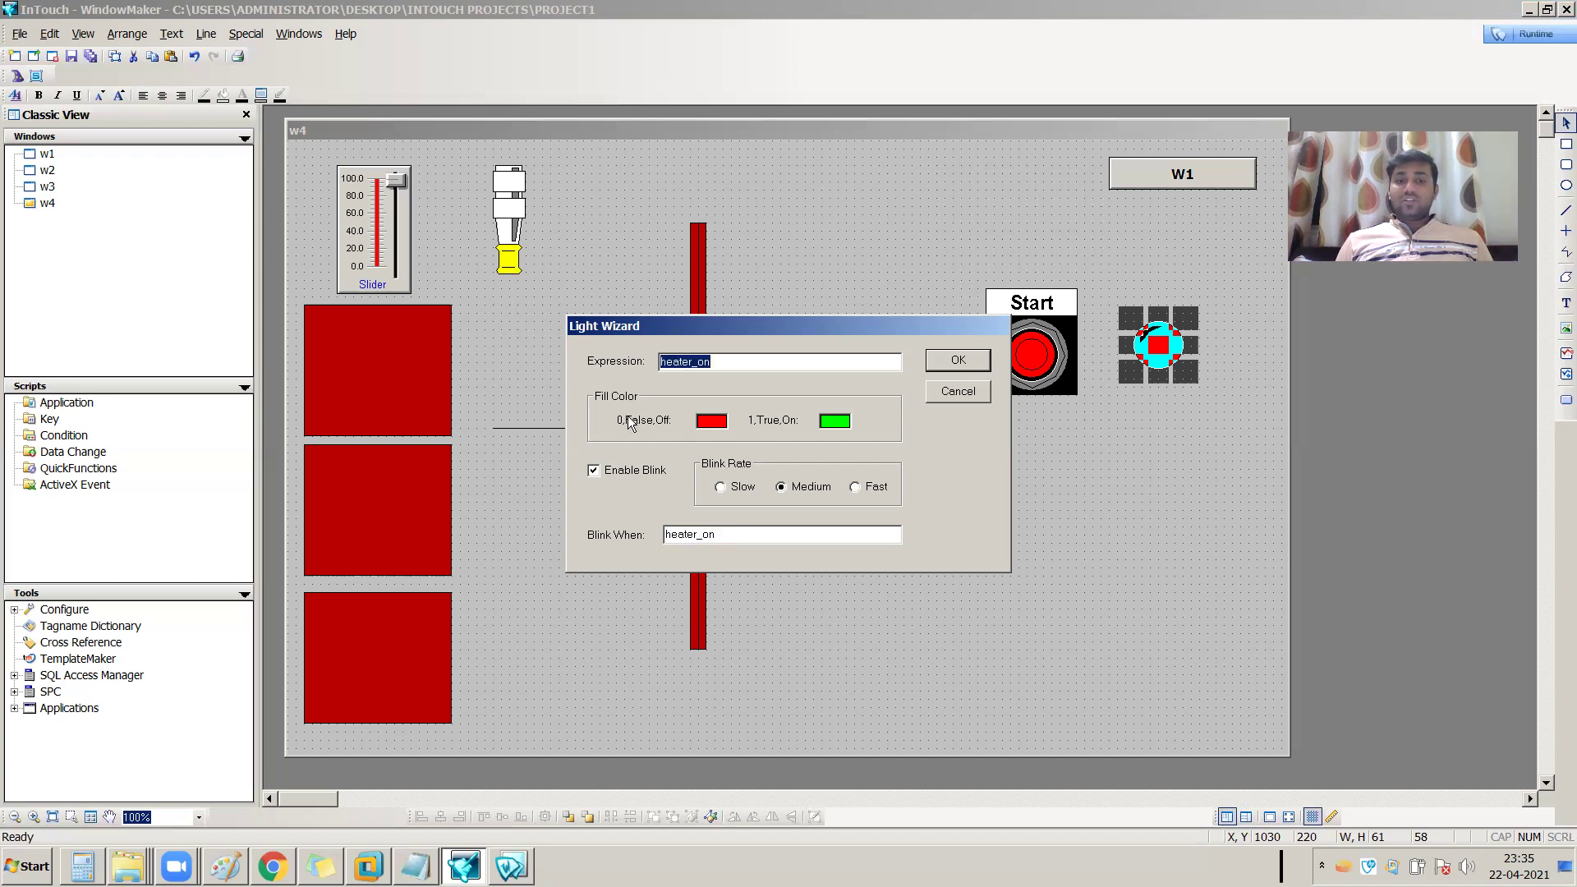
drag(737, 536, 664, 535)
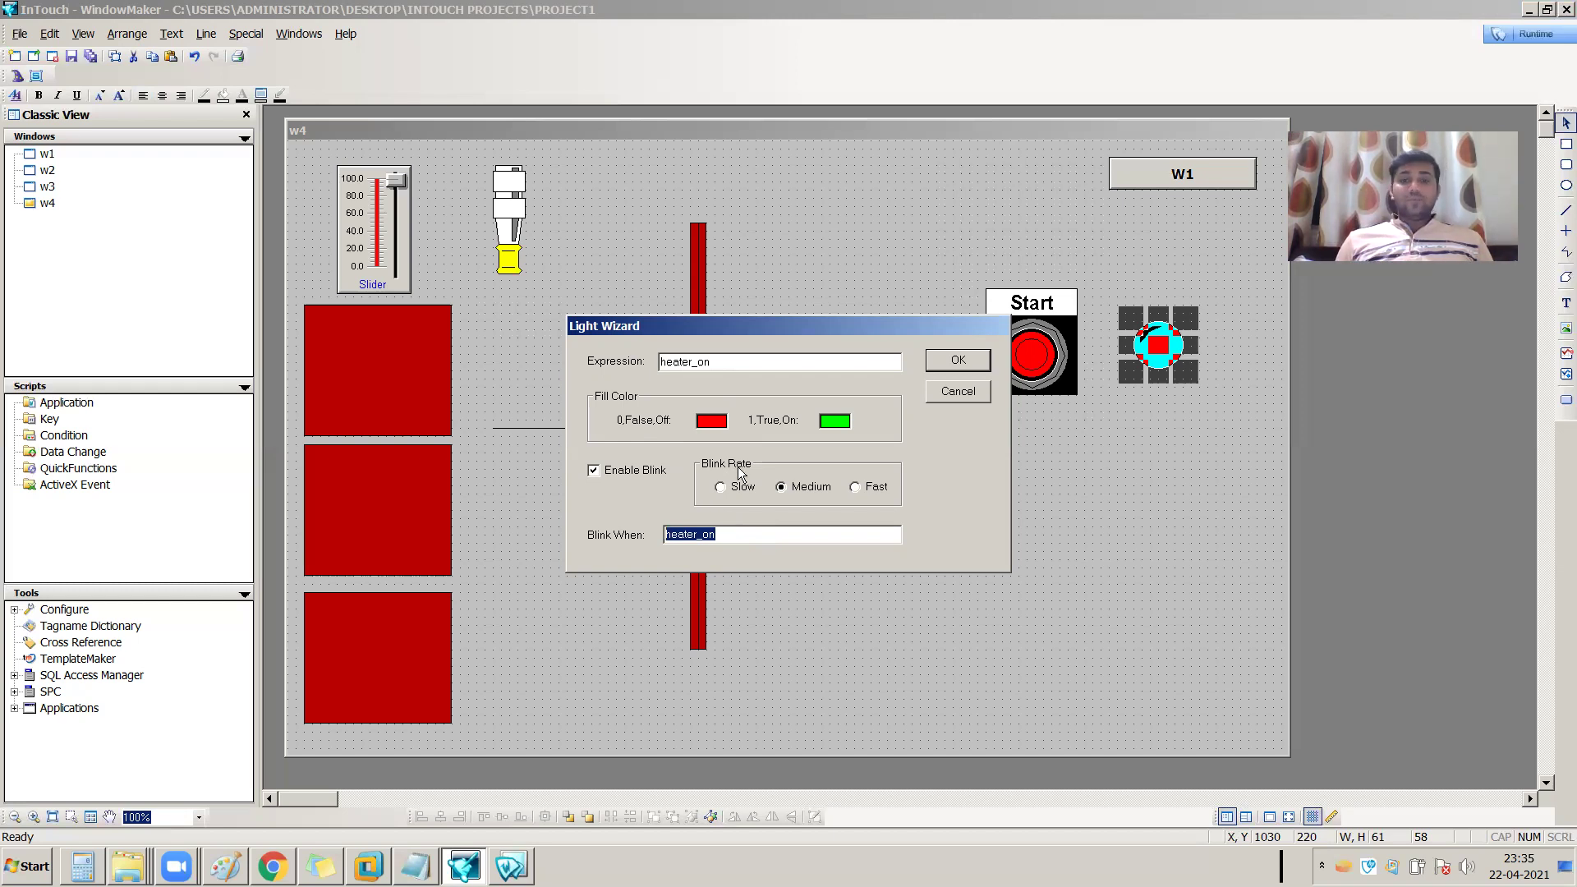
click(974, 358)
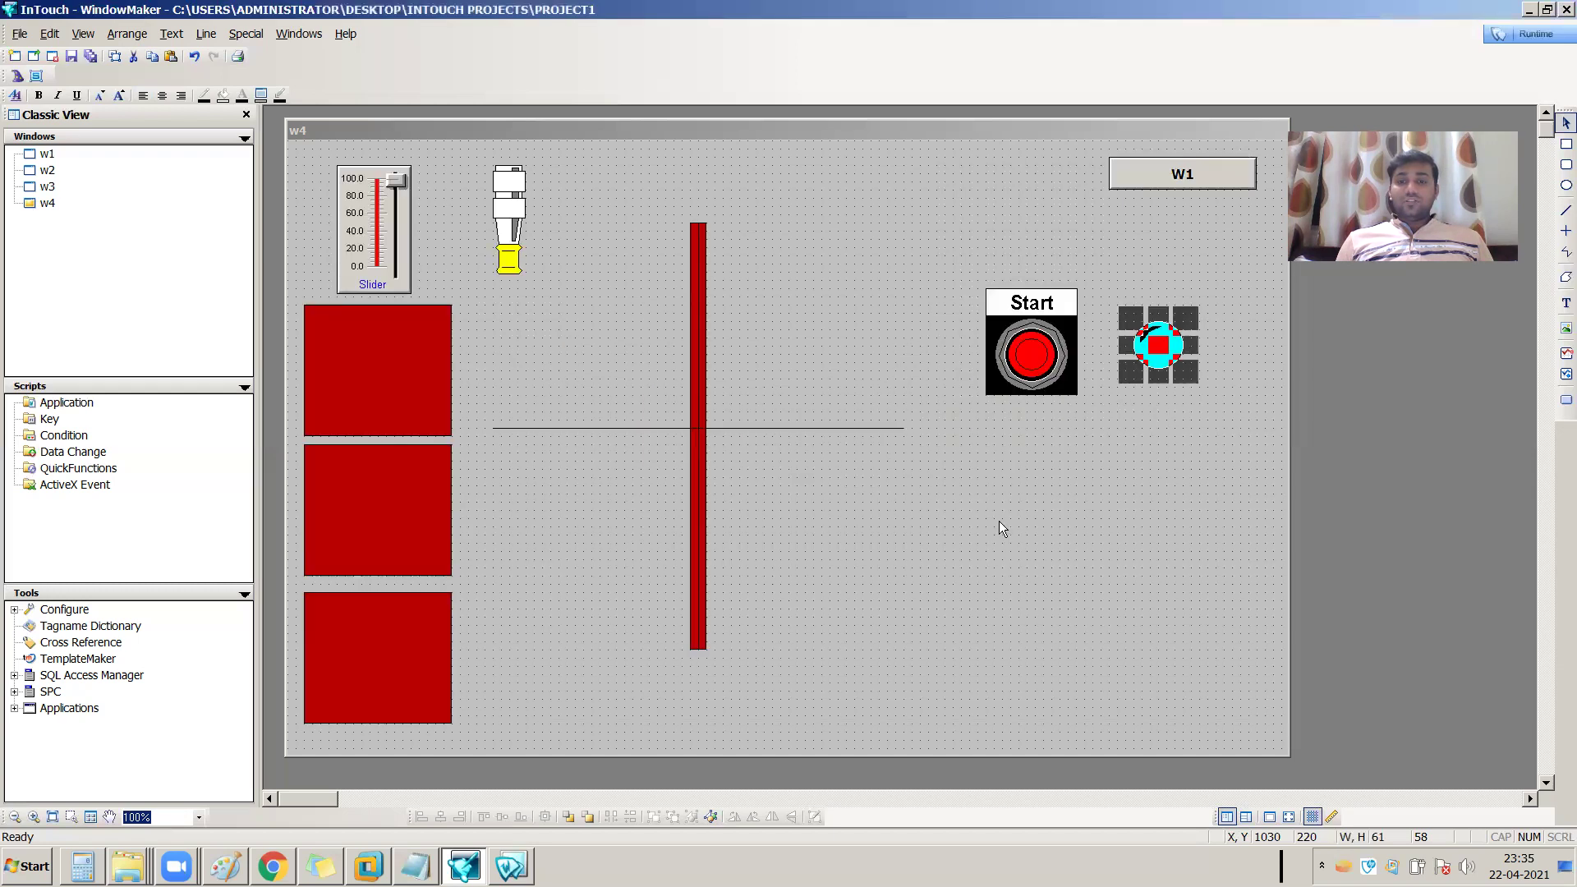
click(997, 522)
Save all, then in Runtime toggle Start four times to watch the light change, and return to Development.
click(90, 57)
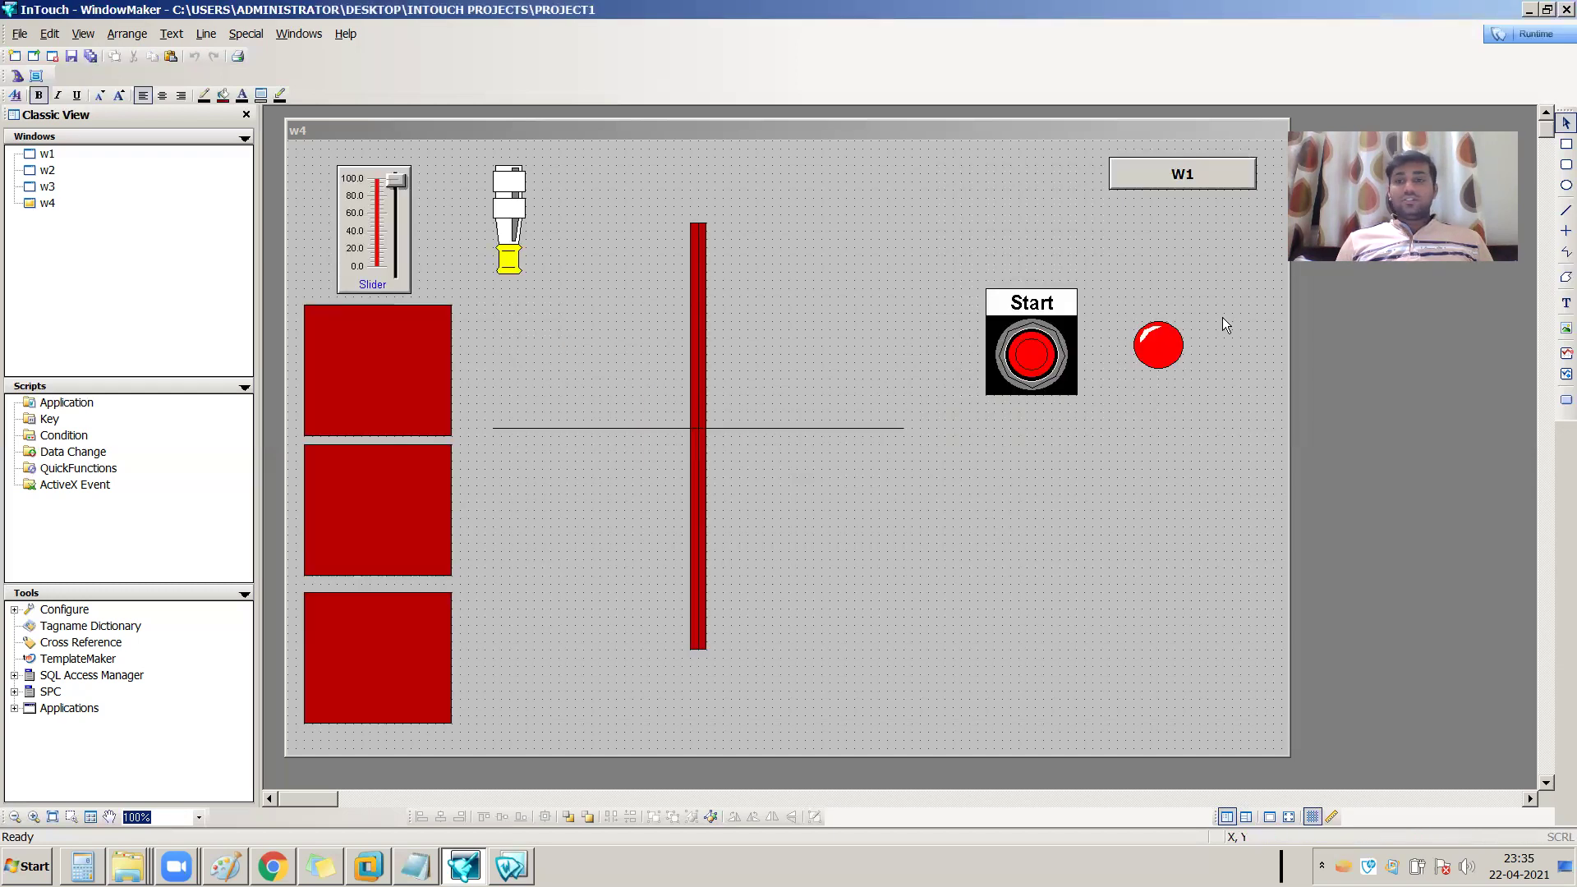
click(1525, 33)
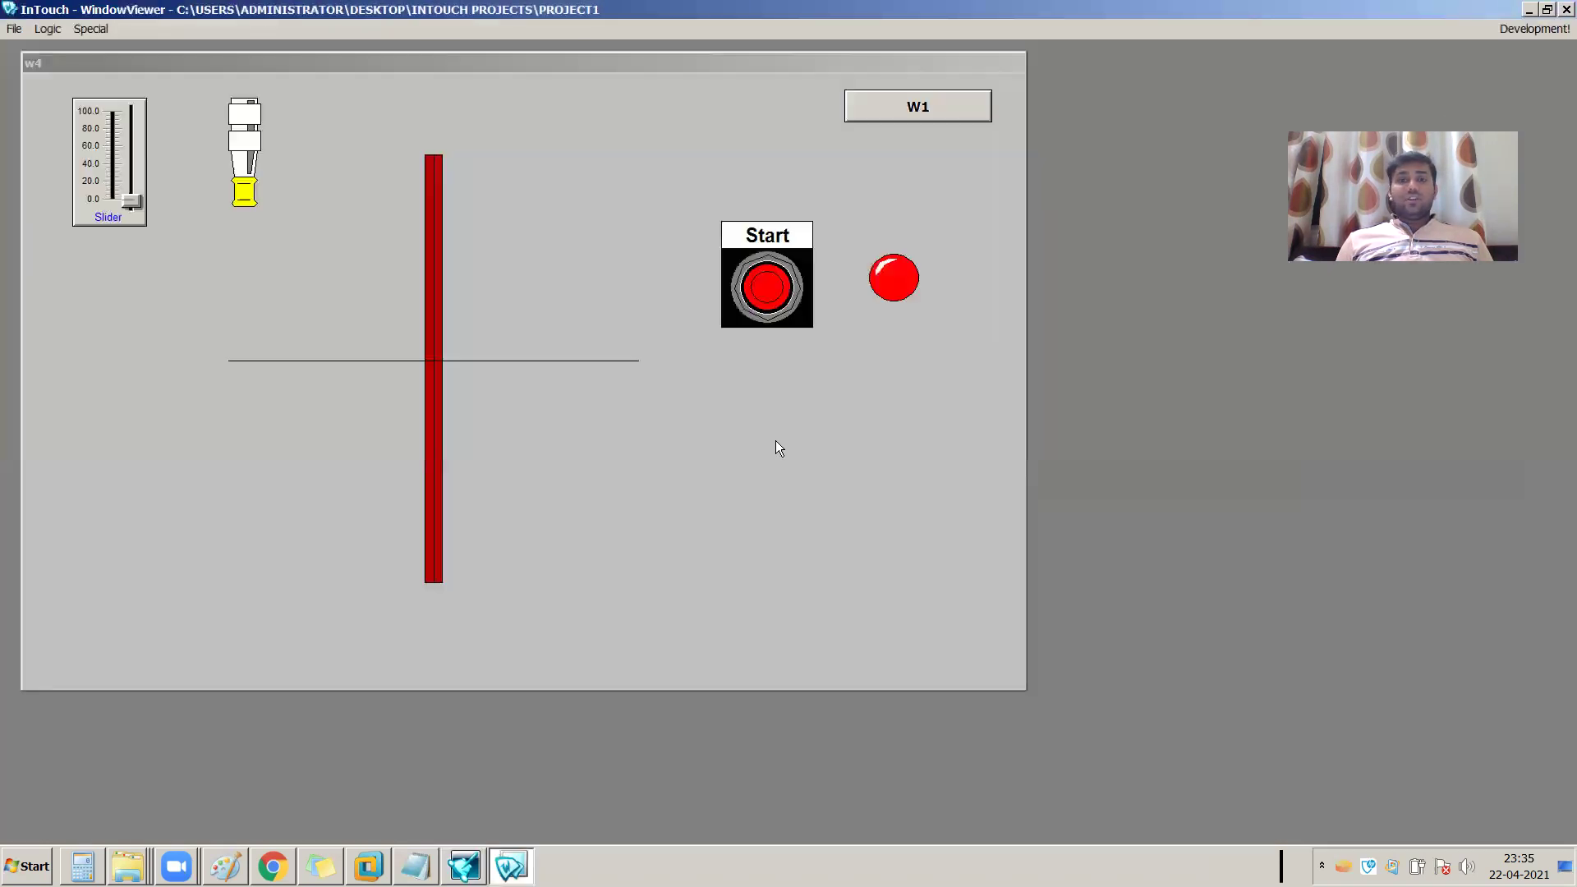
click(776, 279)
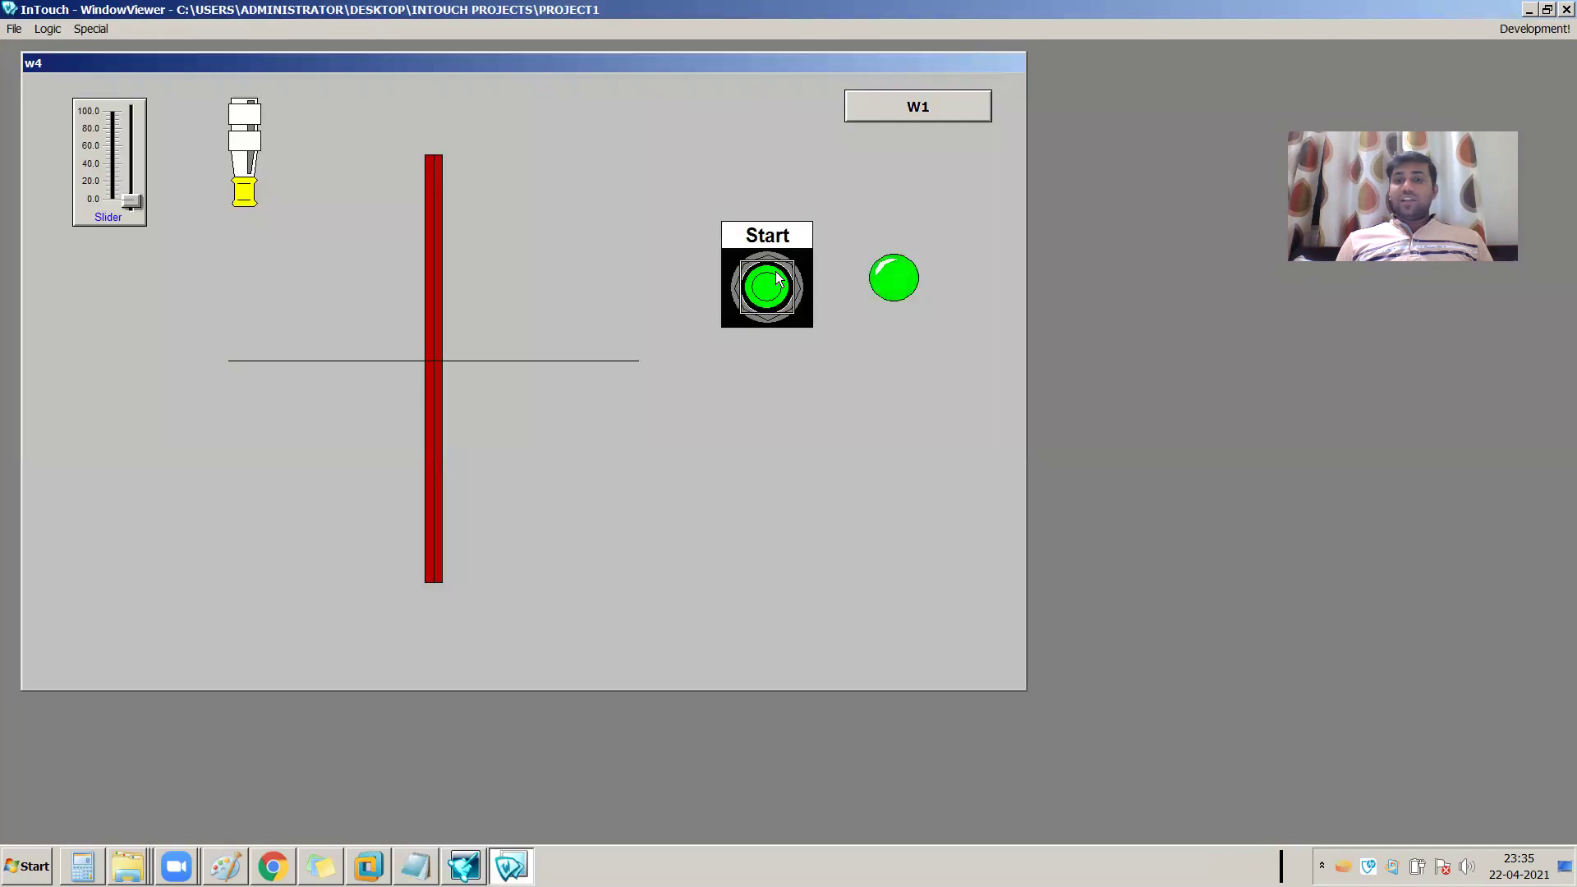
click(777, 280)
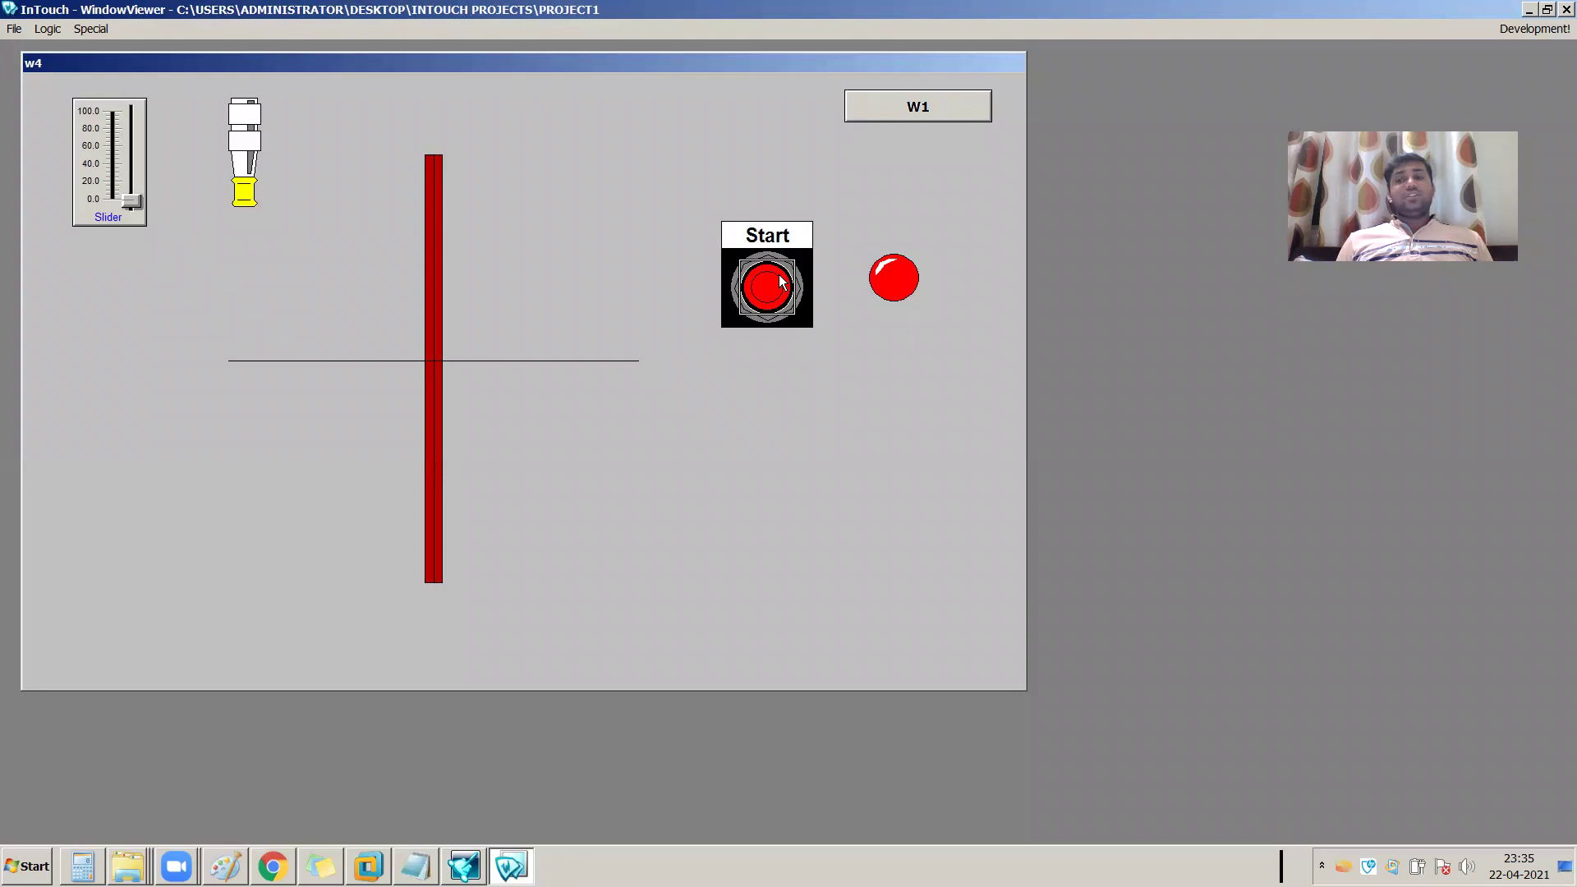
click(781, 282)
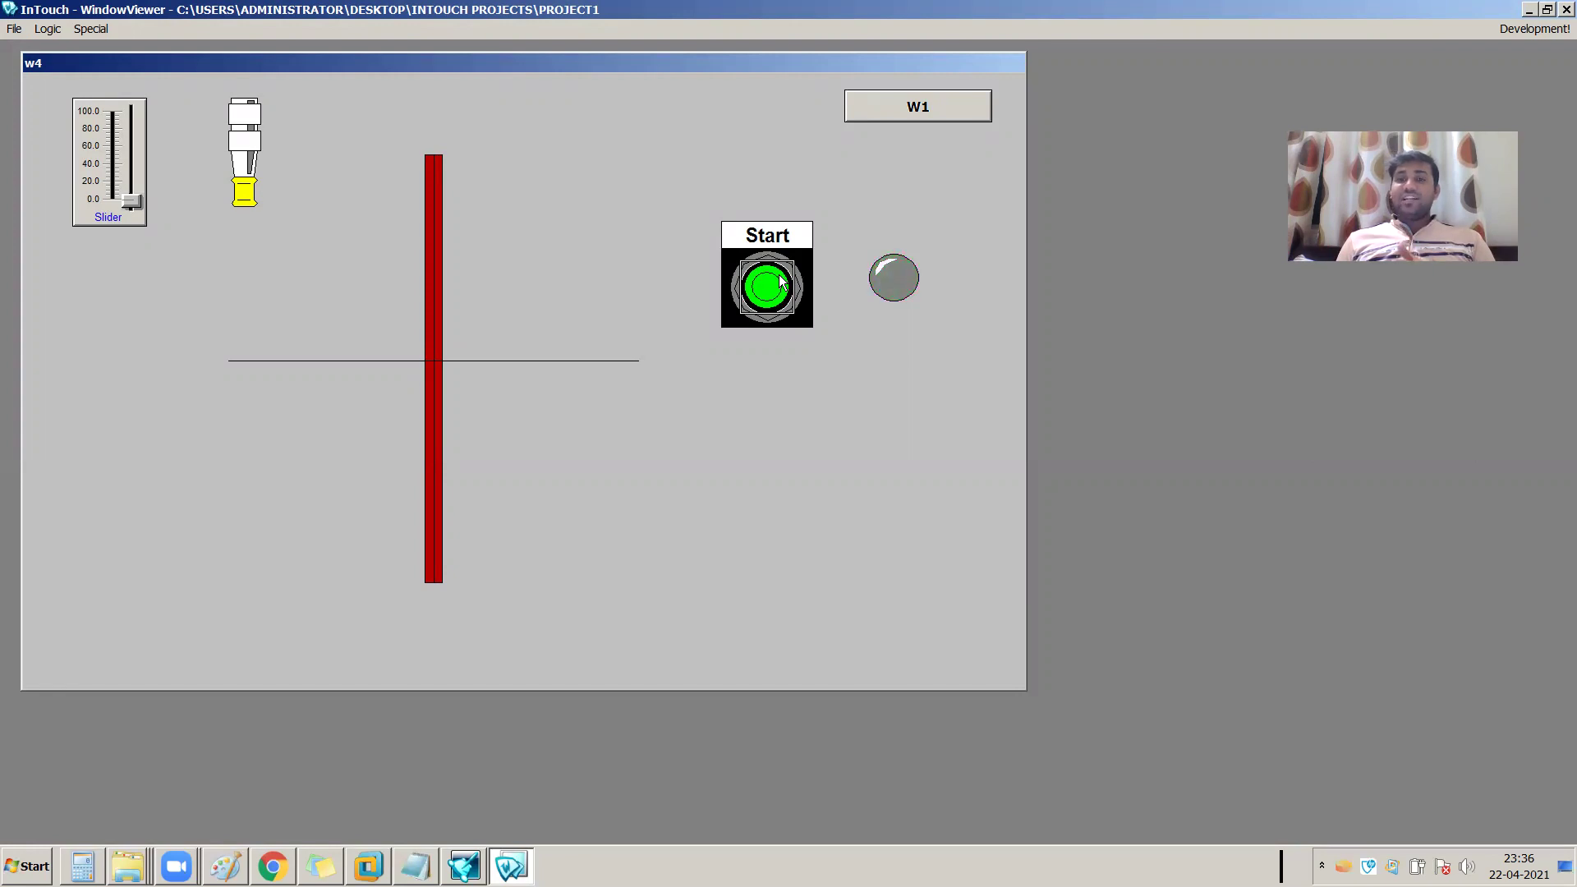
click(781, 282)
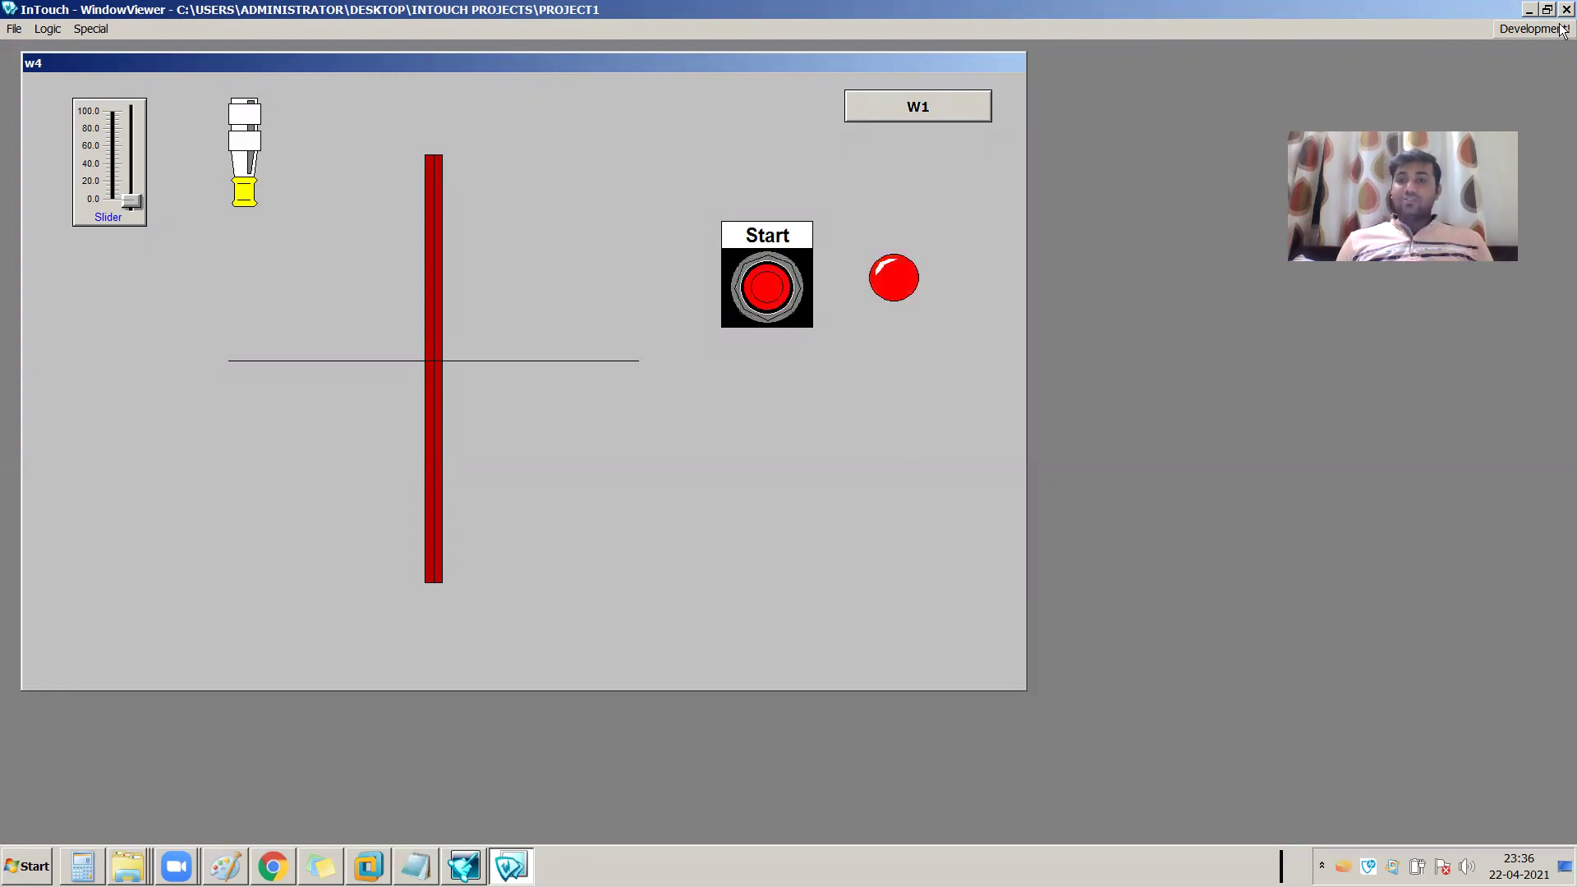
click(1534, 29)
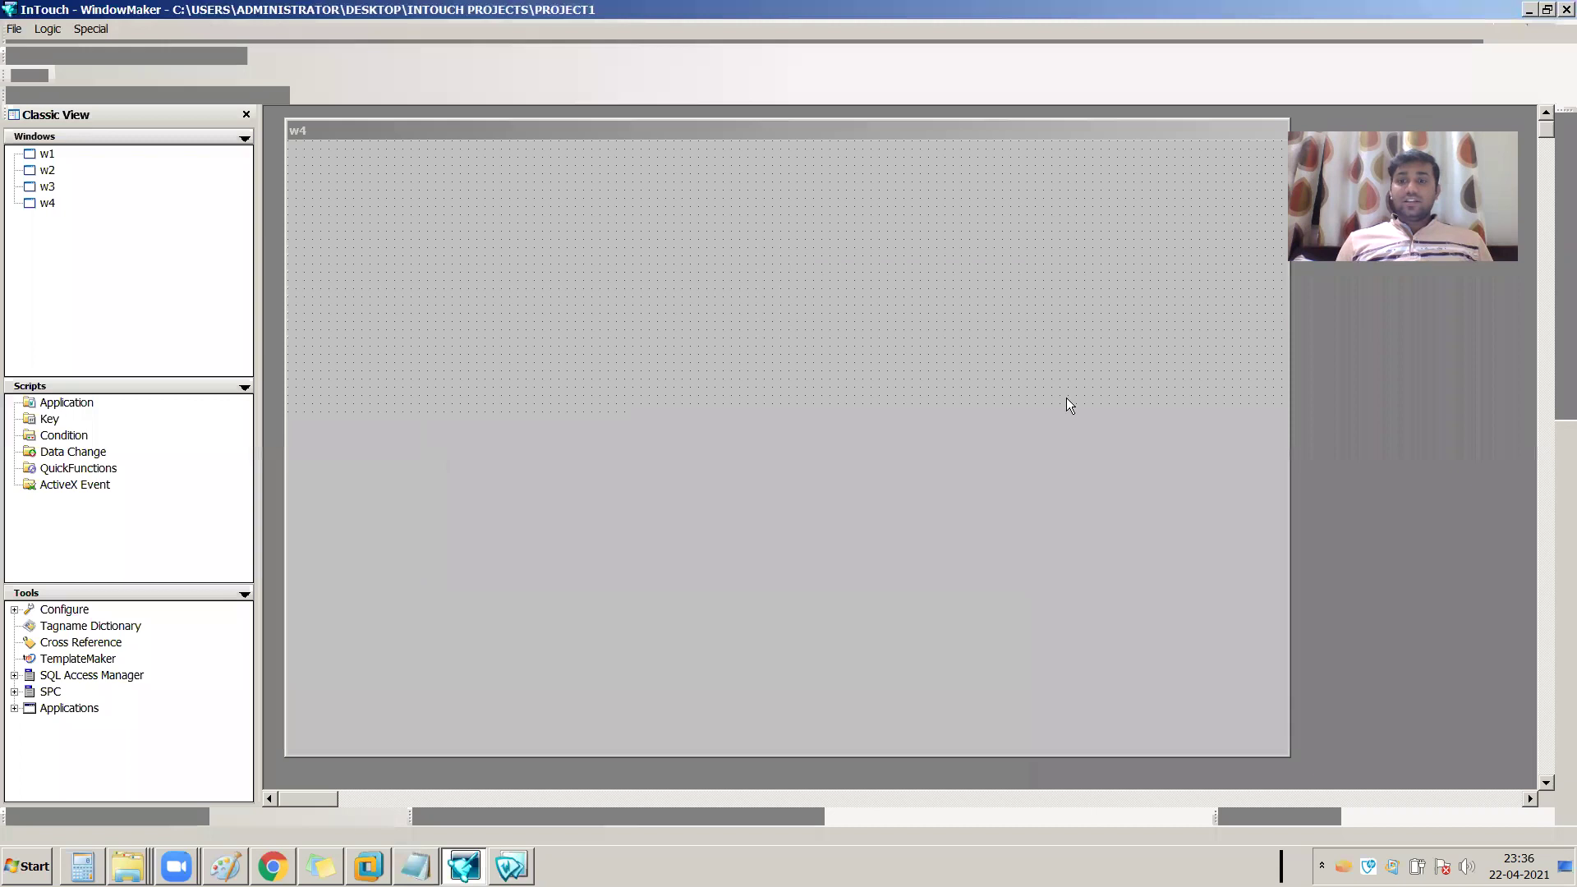
Review the Start button and light wizards, confirming both use heater_on, and save w4.
double_click(1045, 373)
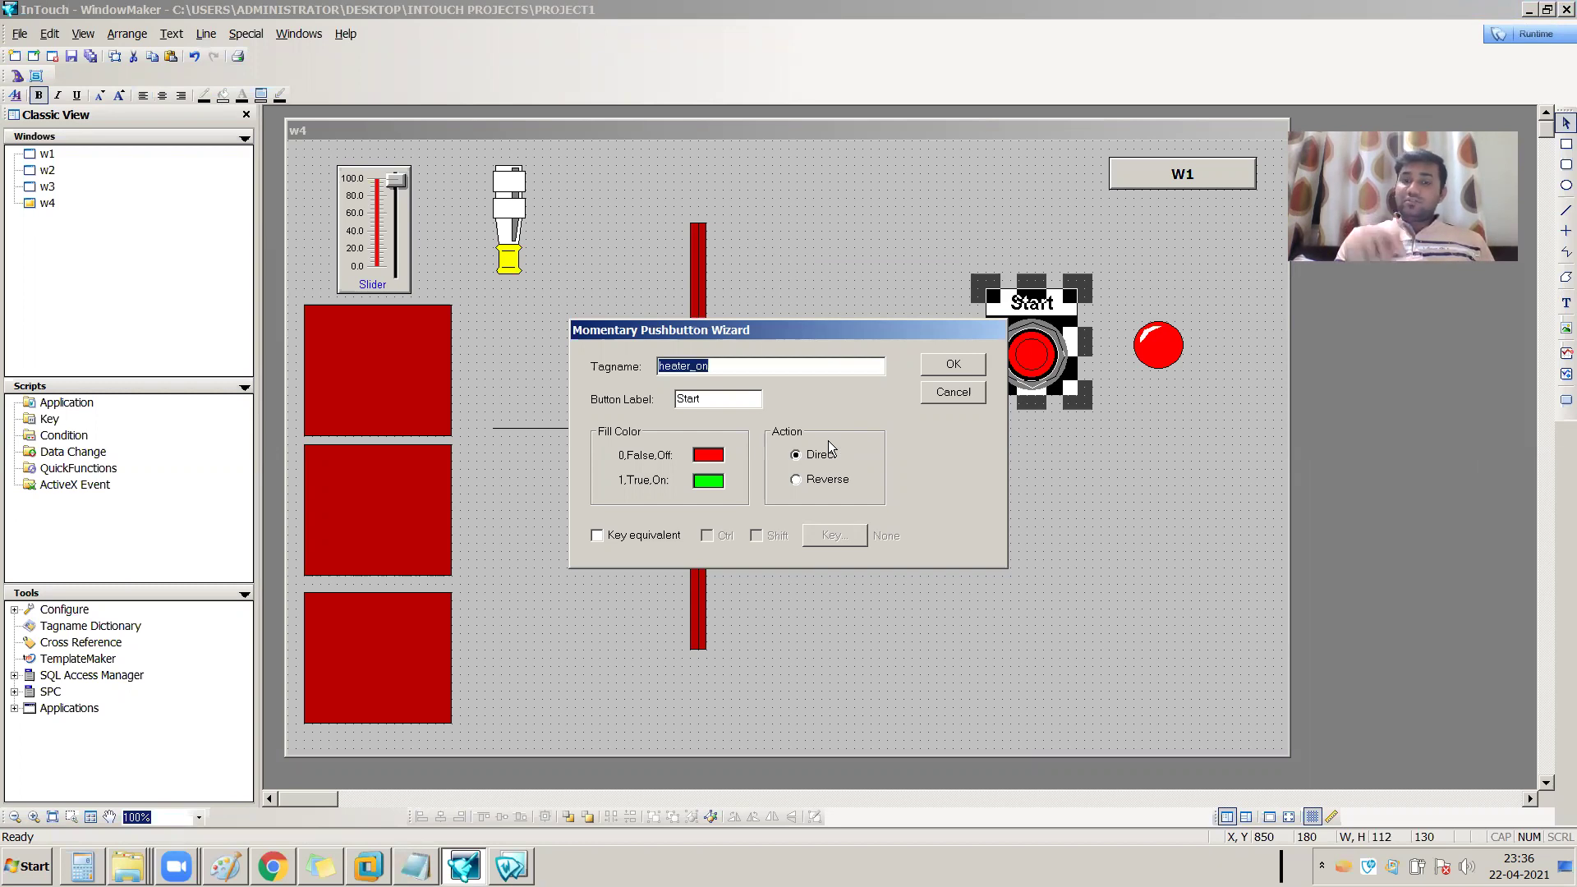
click(945, 367)
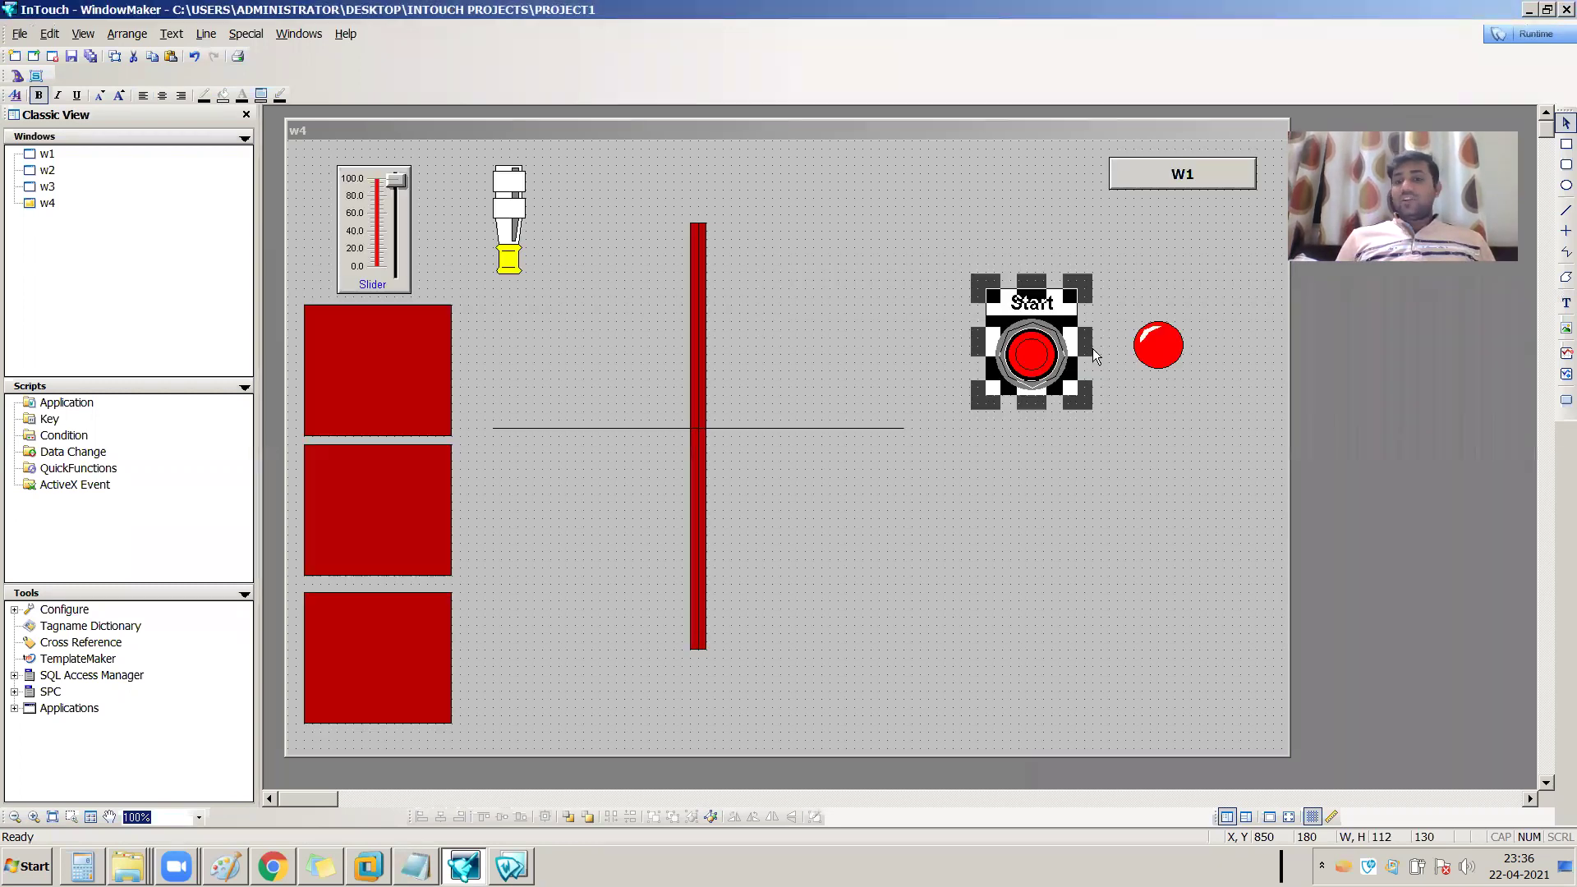
click(1207, 377)
double_click(1166, 349)
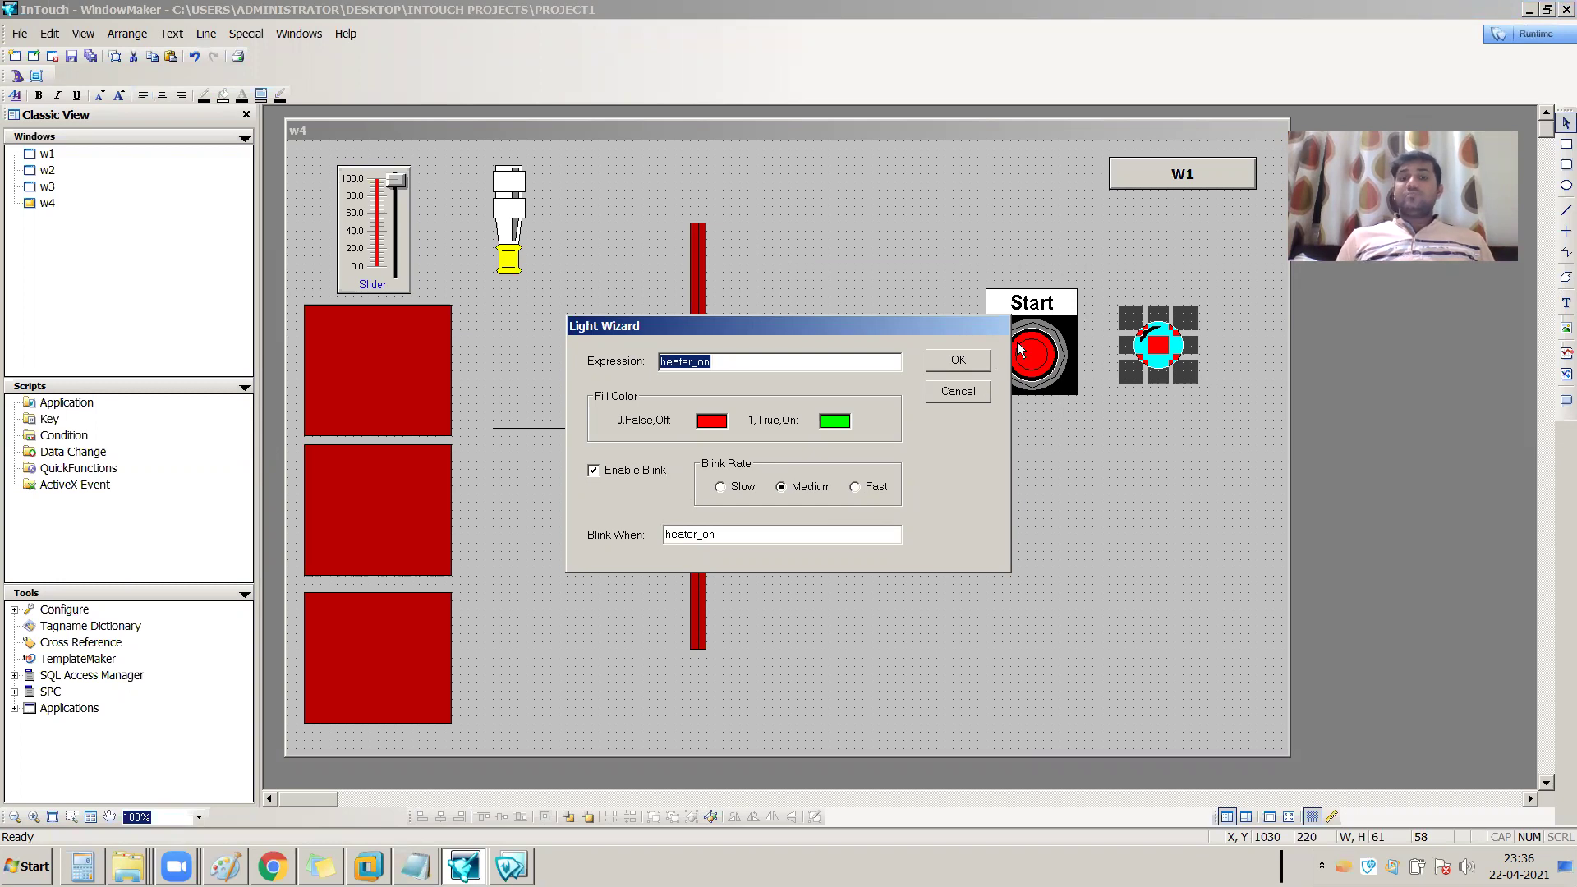
click(965, 363)
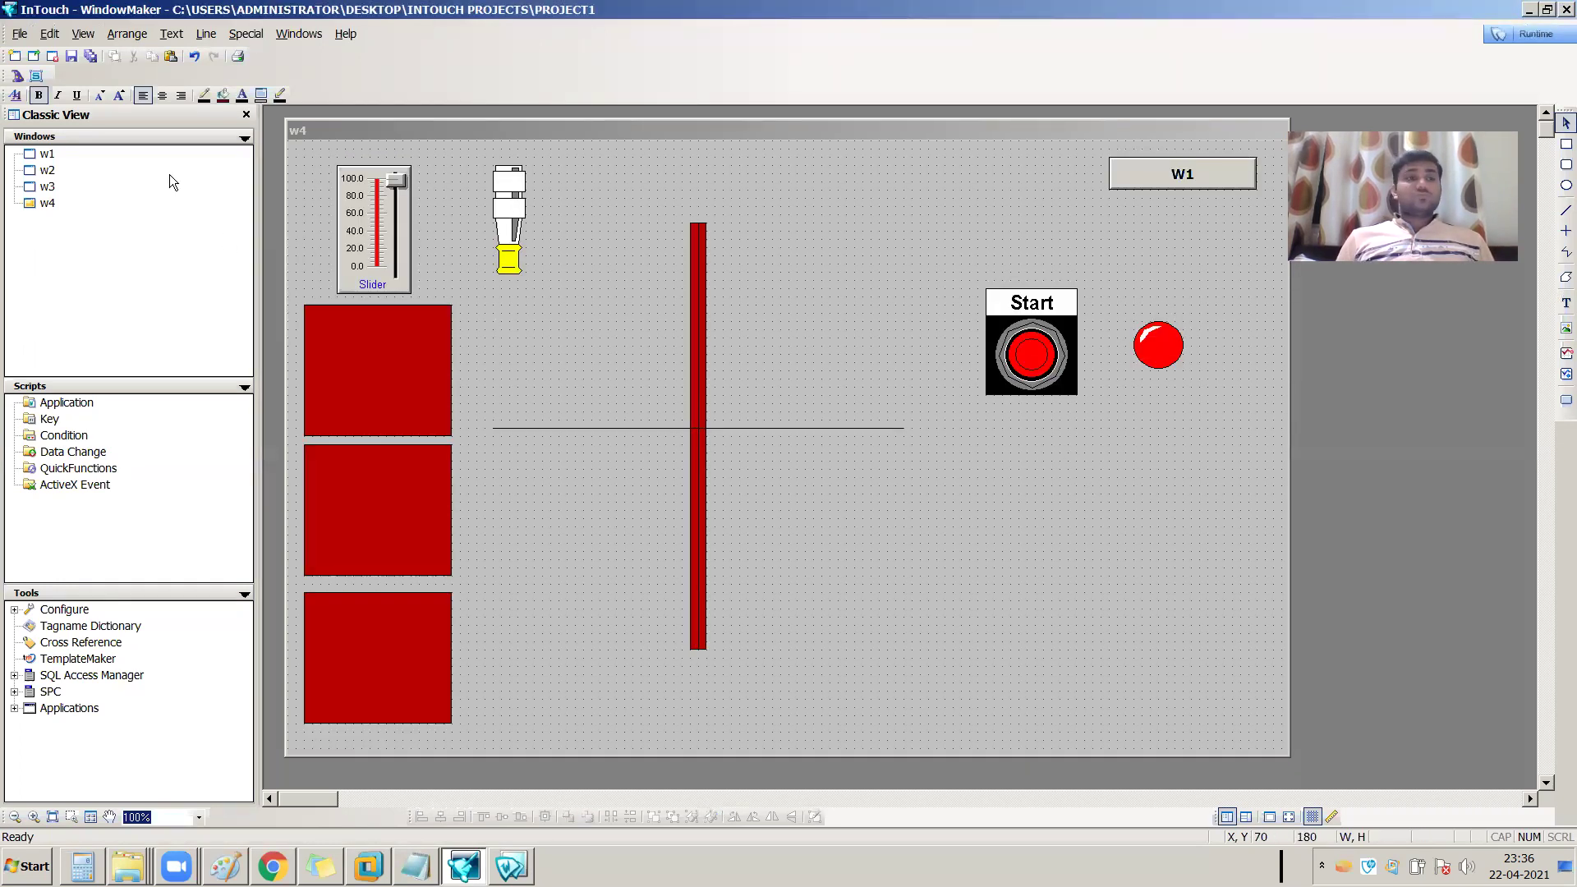
click(90, 57)
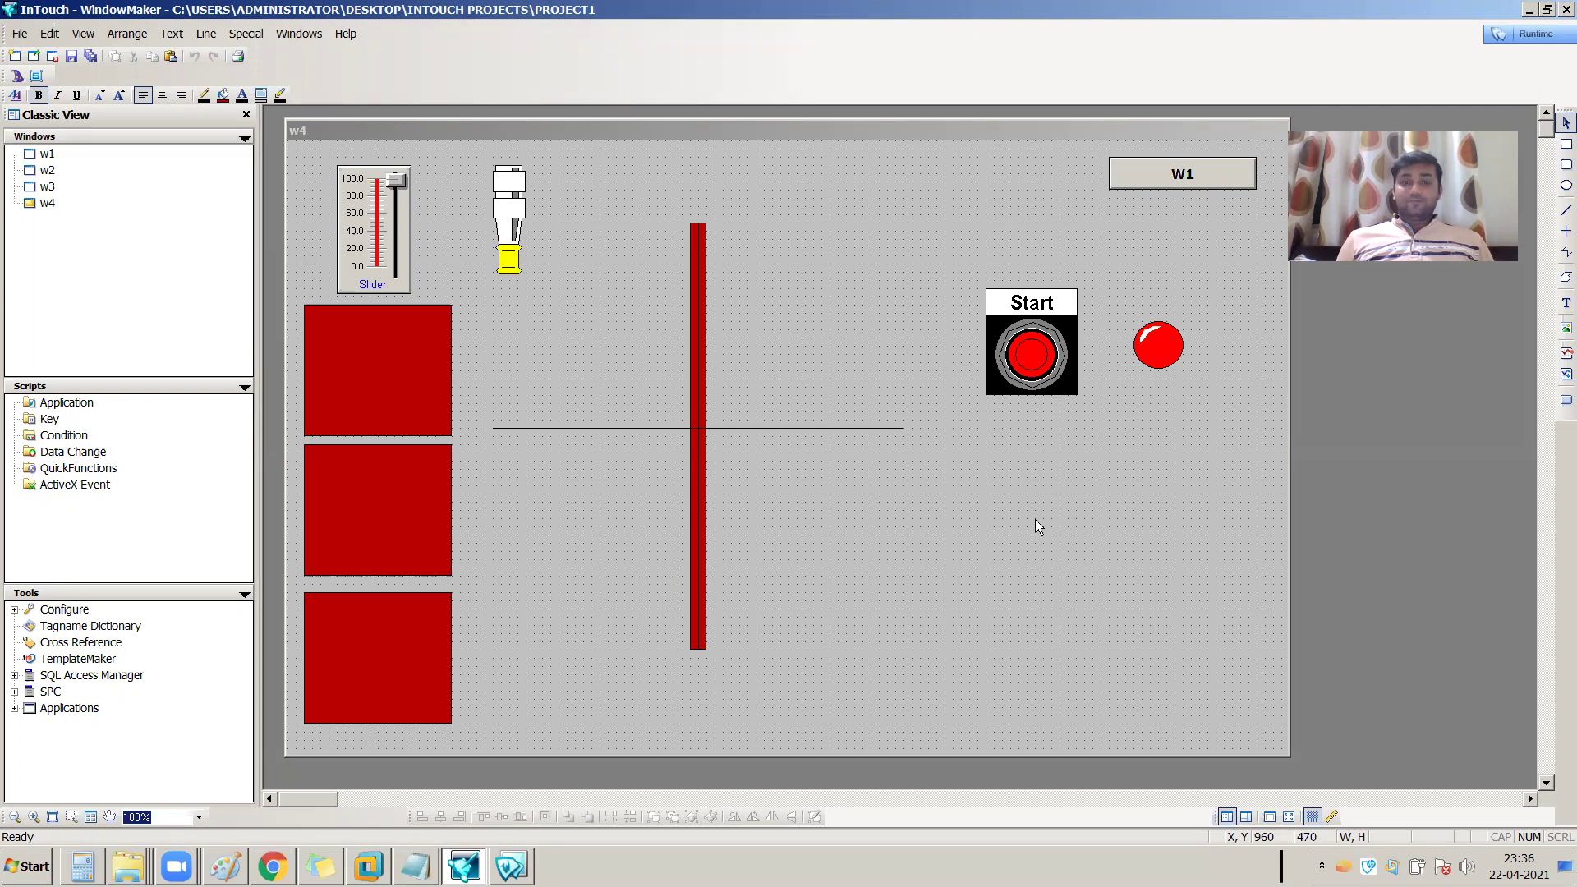
Reopen and close the Start button and light wizards once more without changes.
double_click(1033, 368)
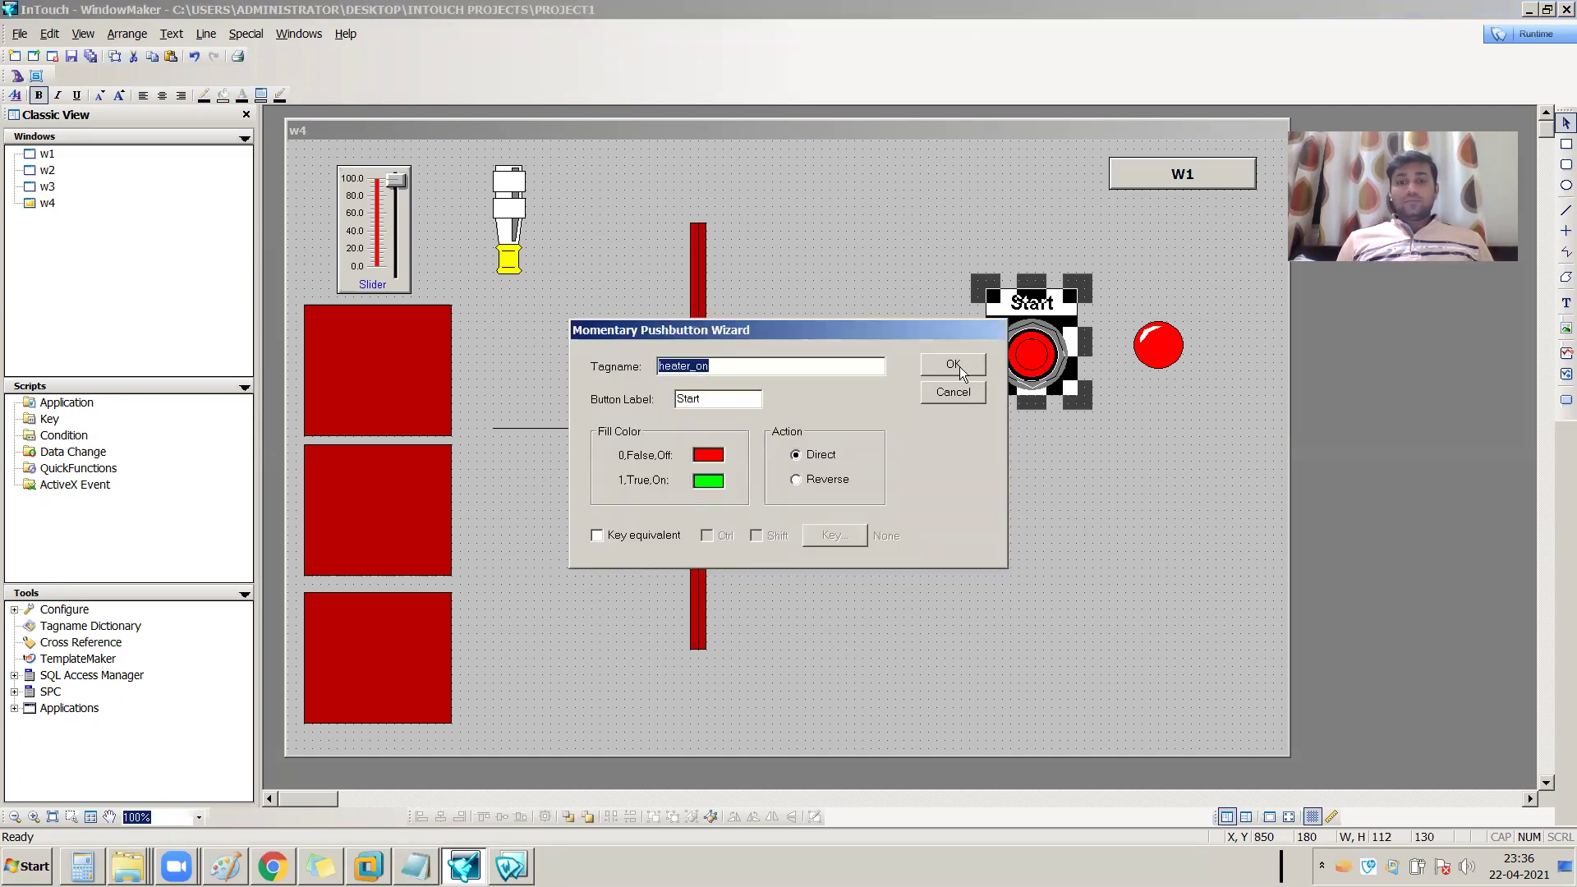
key(Return)
double_click(1158, 345)
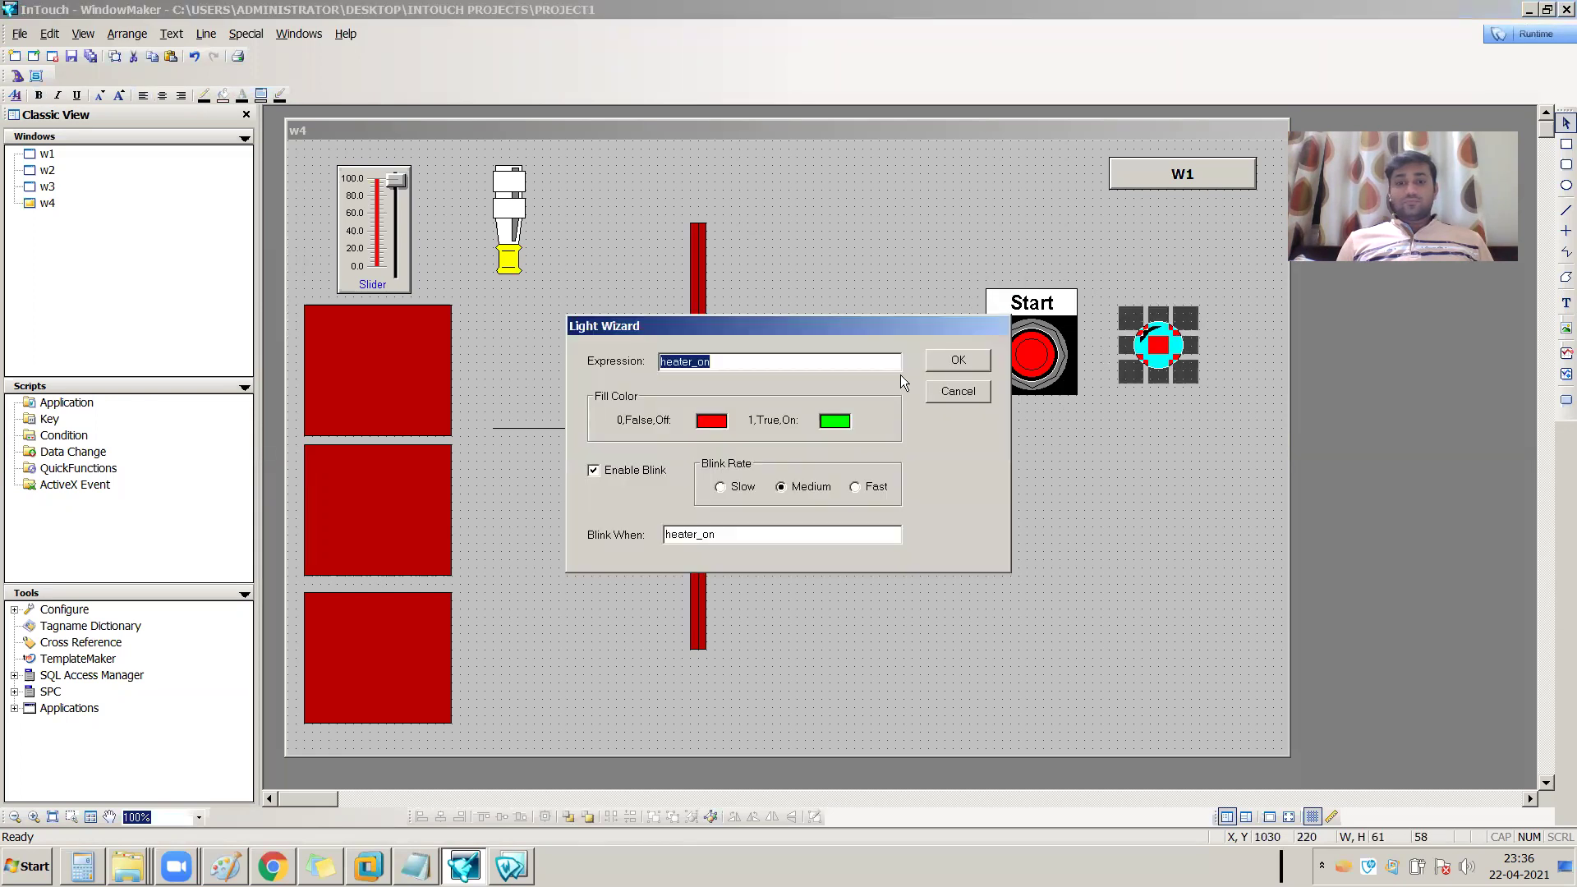
key(Return)
Break the Start pushbutton cell into separate parts and inspect its symbol's animation links.
right_click(1030, 367)
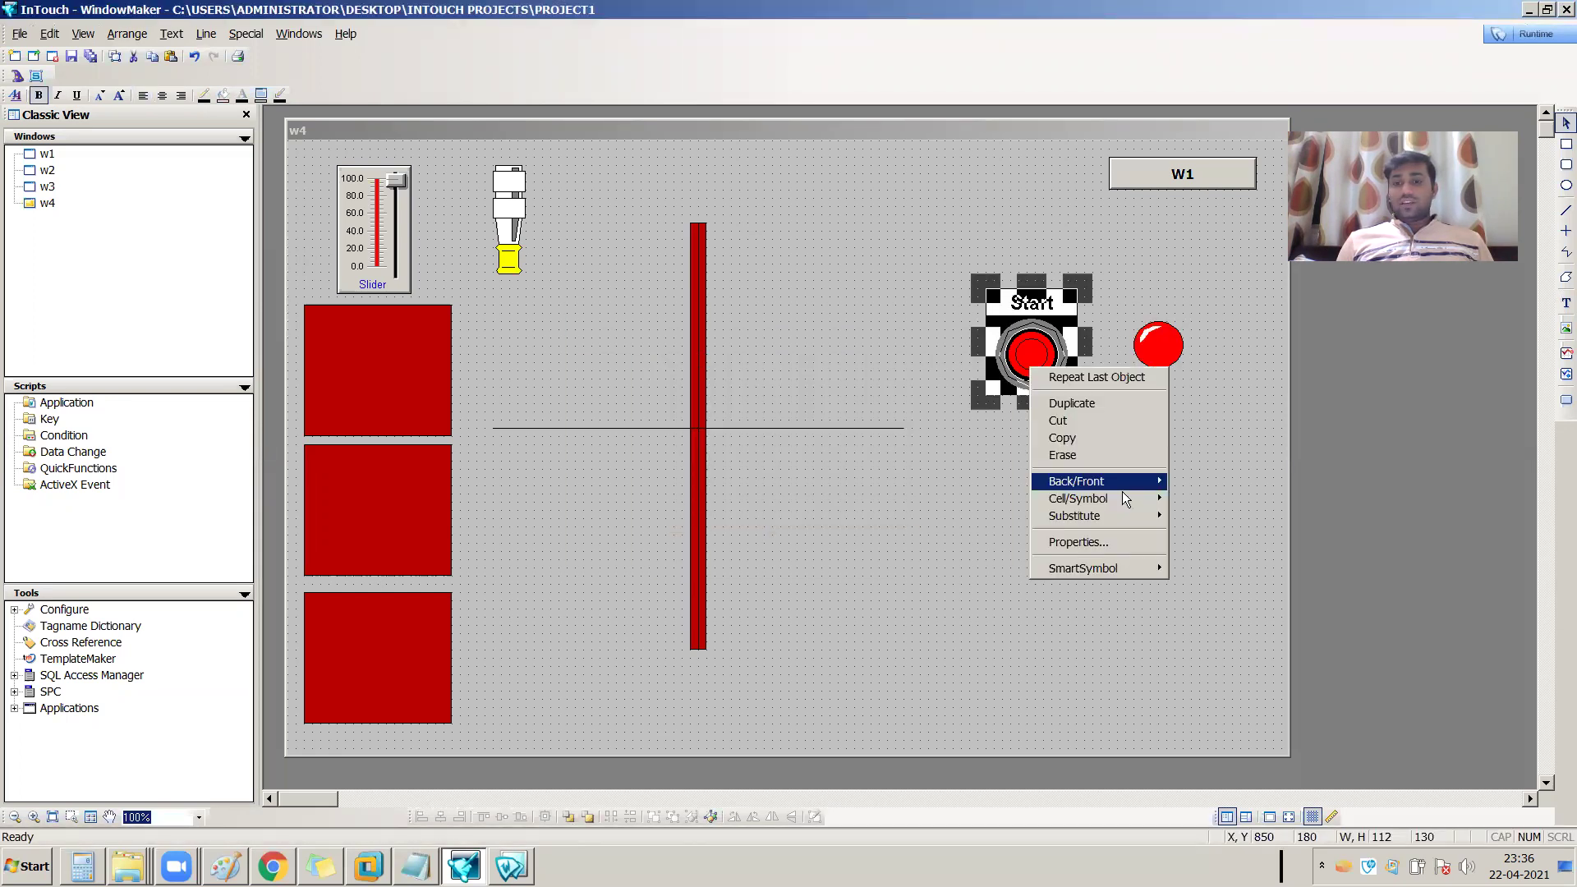
mouse_move(1149, 498)
click(1207, 502)
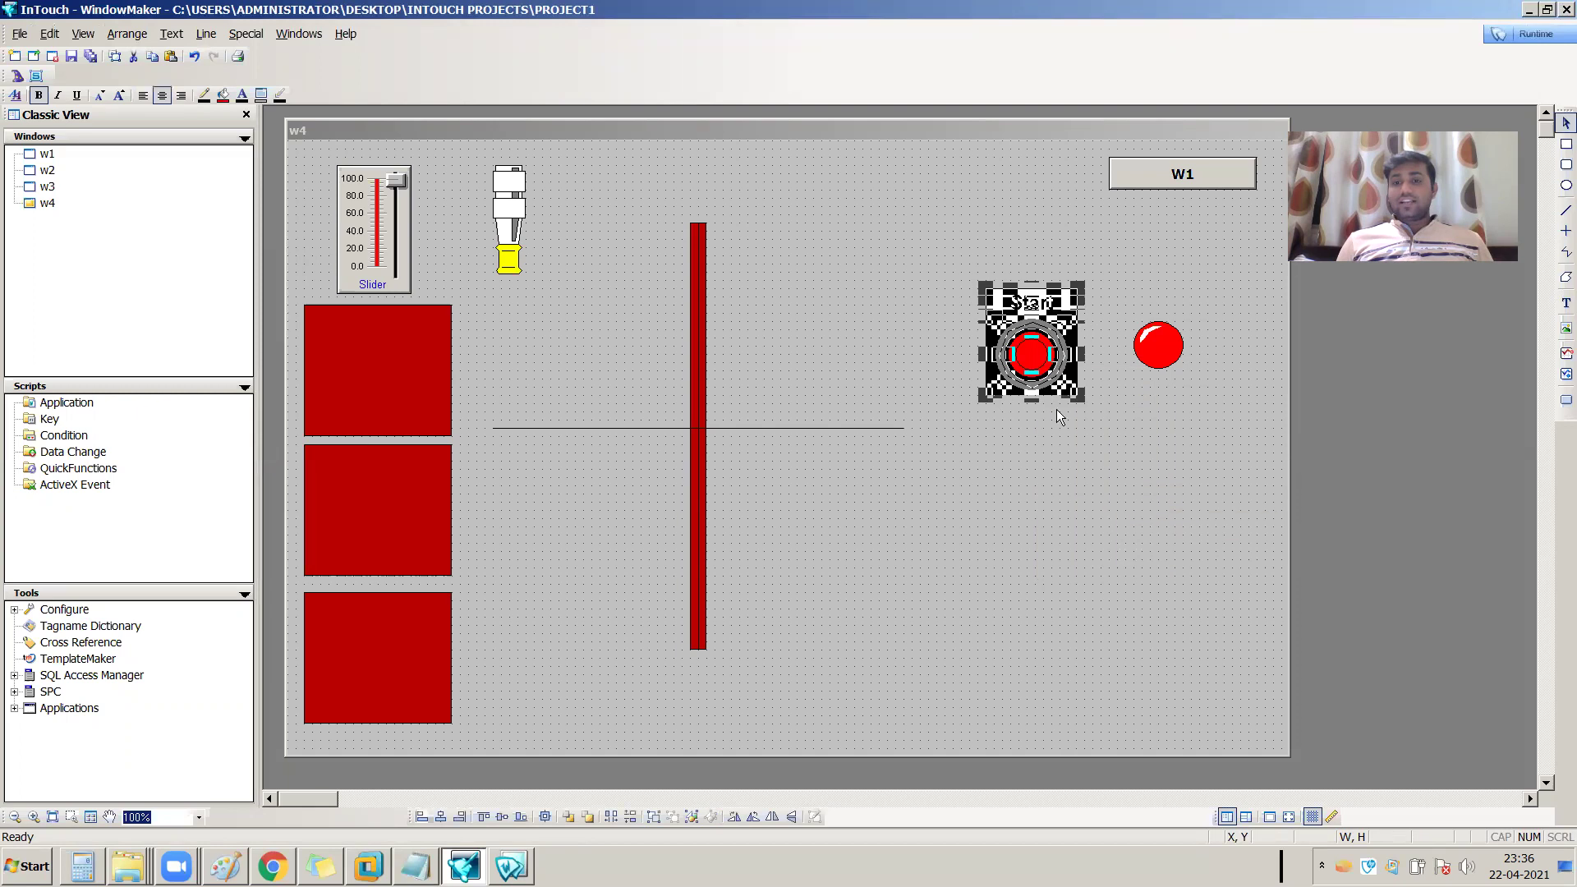
double_click(1041, 351)
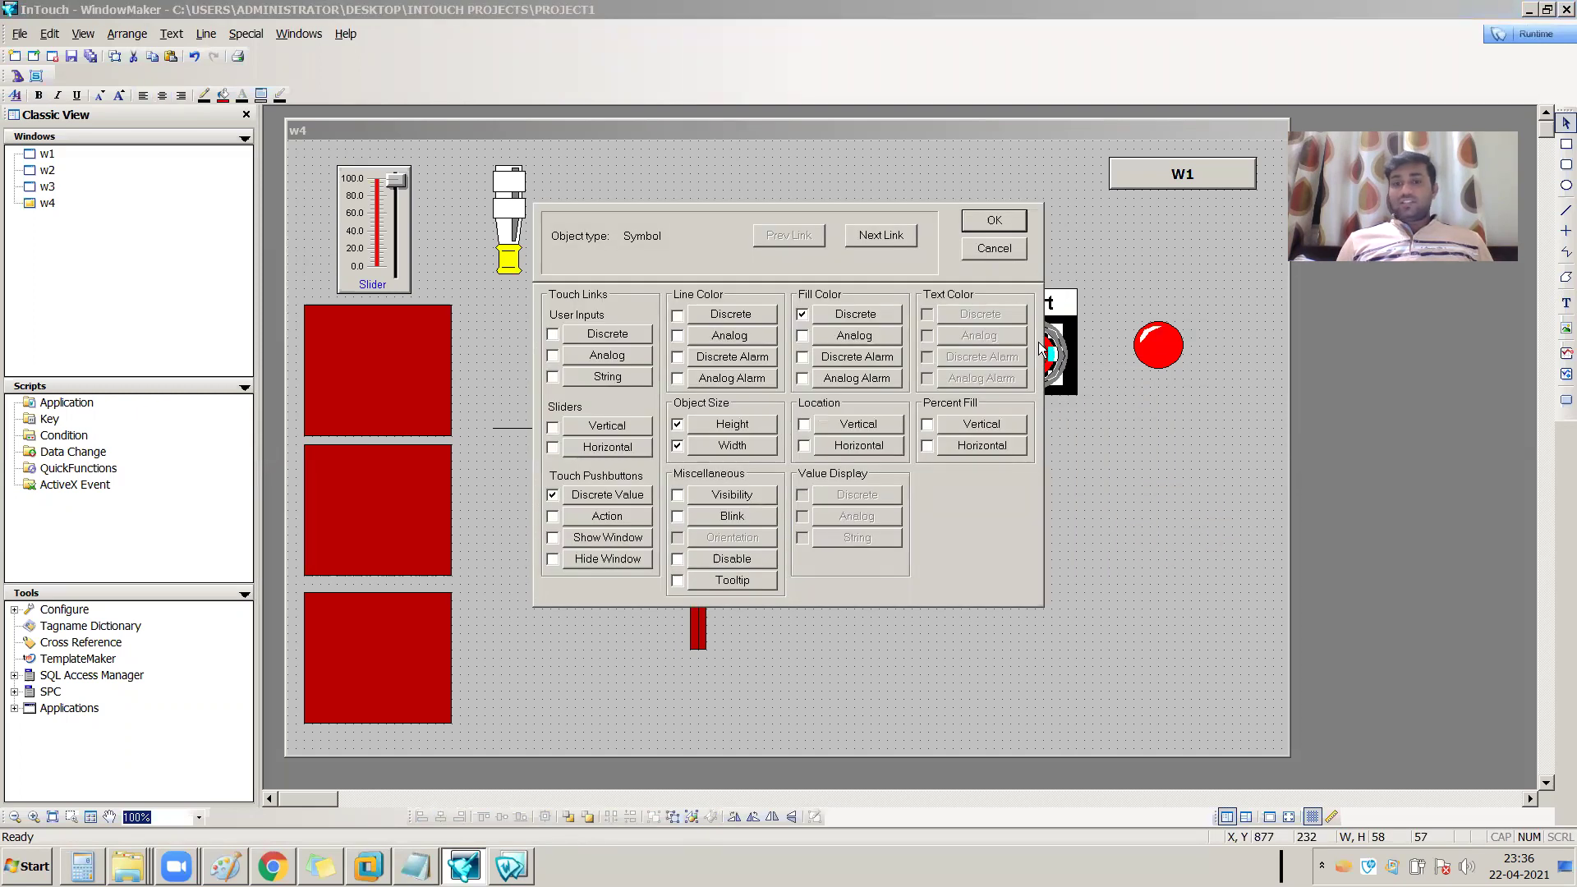
click(727, 555)
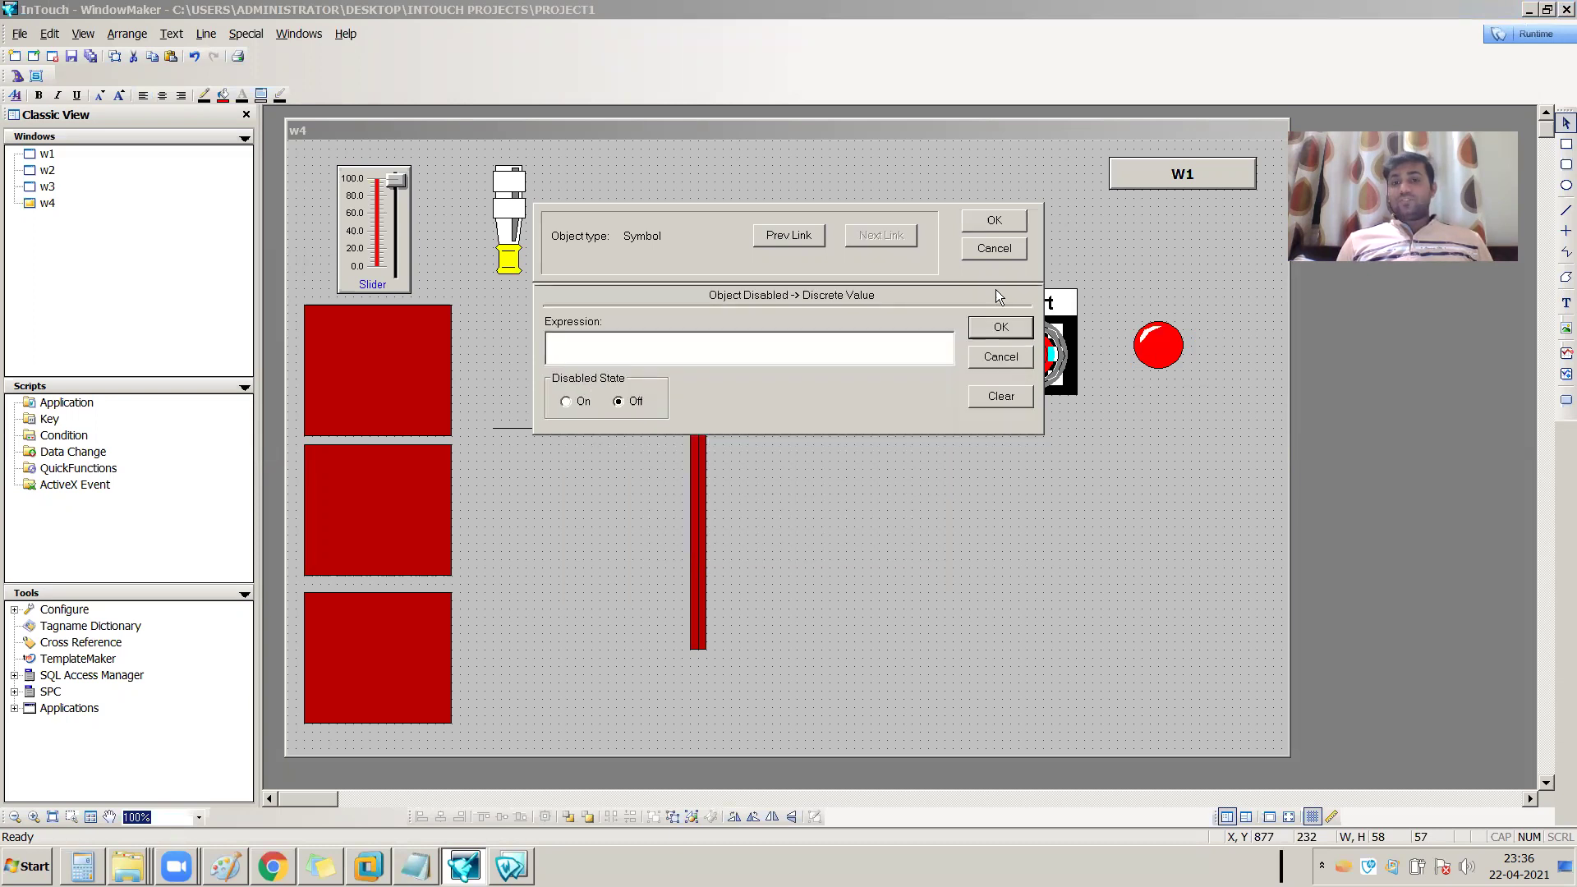
click(995, 251)
click(1079, 585)
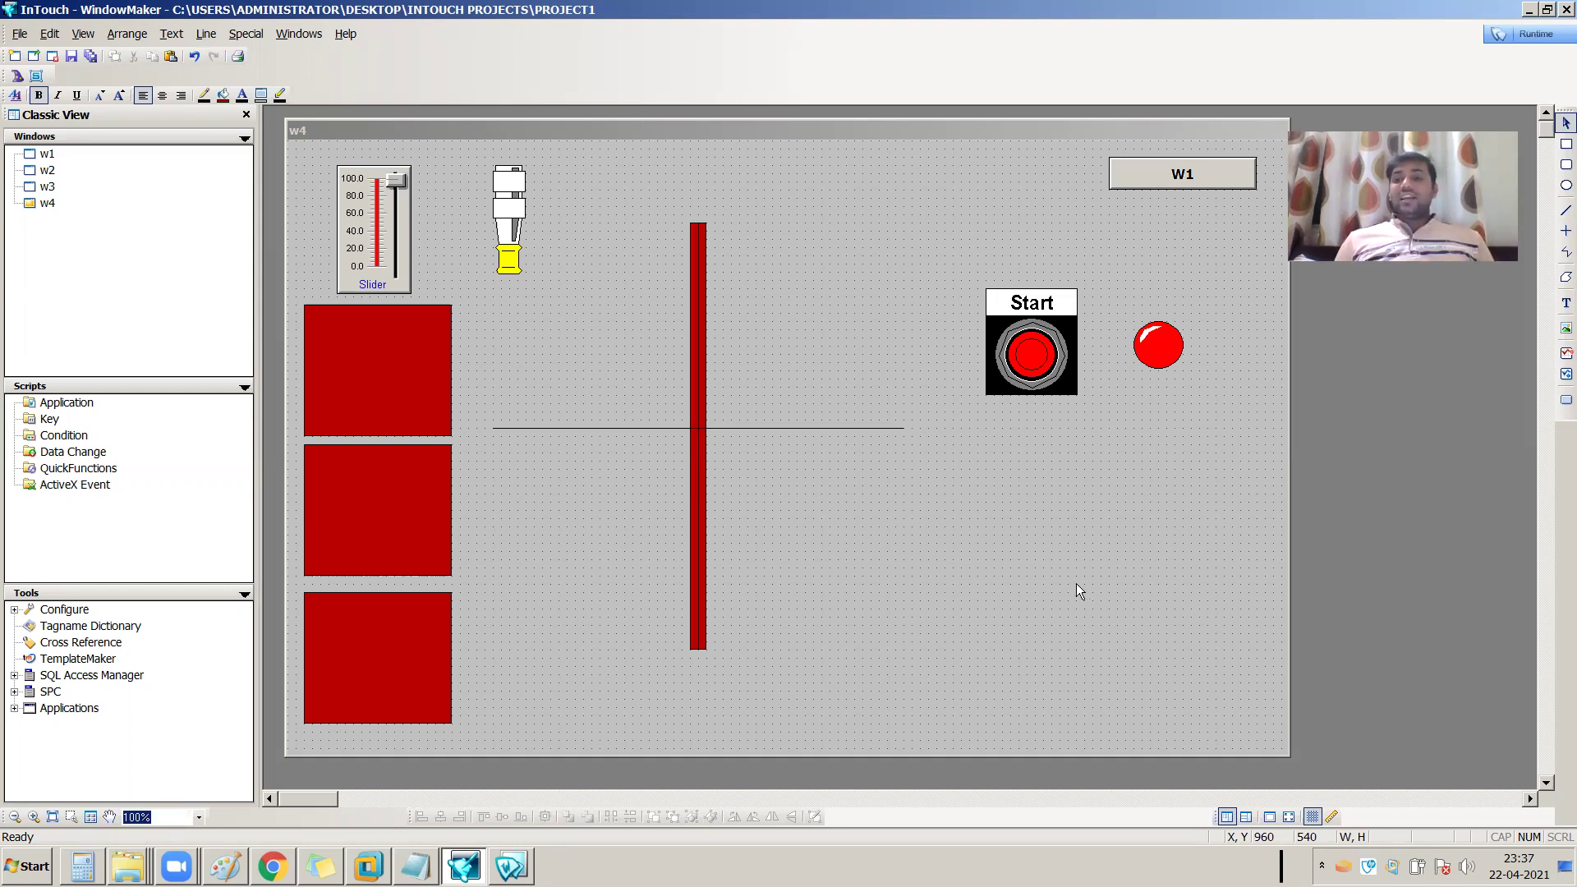
Open the inner round button graphic's animation links, keeping its Height and Width links on.
click(1031, 355)
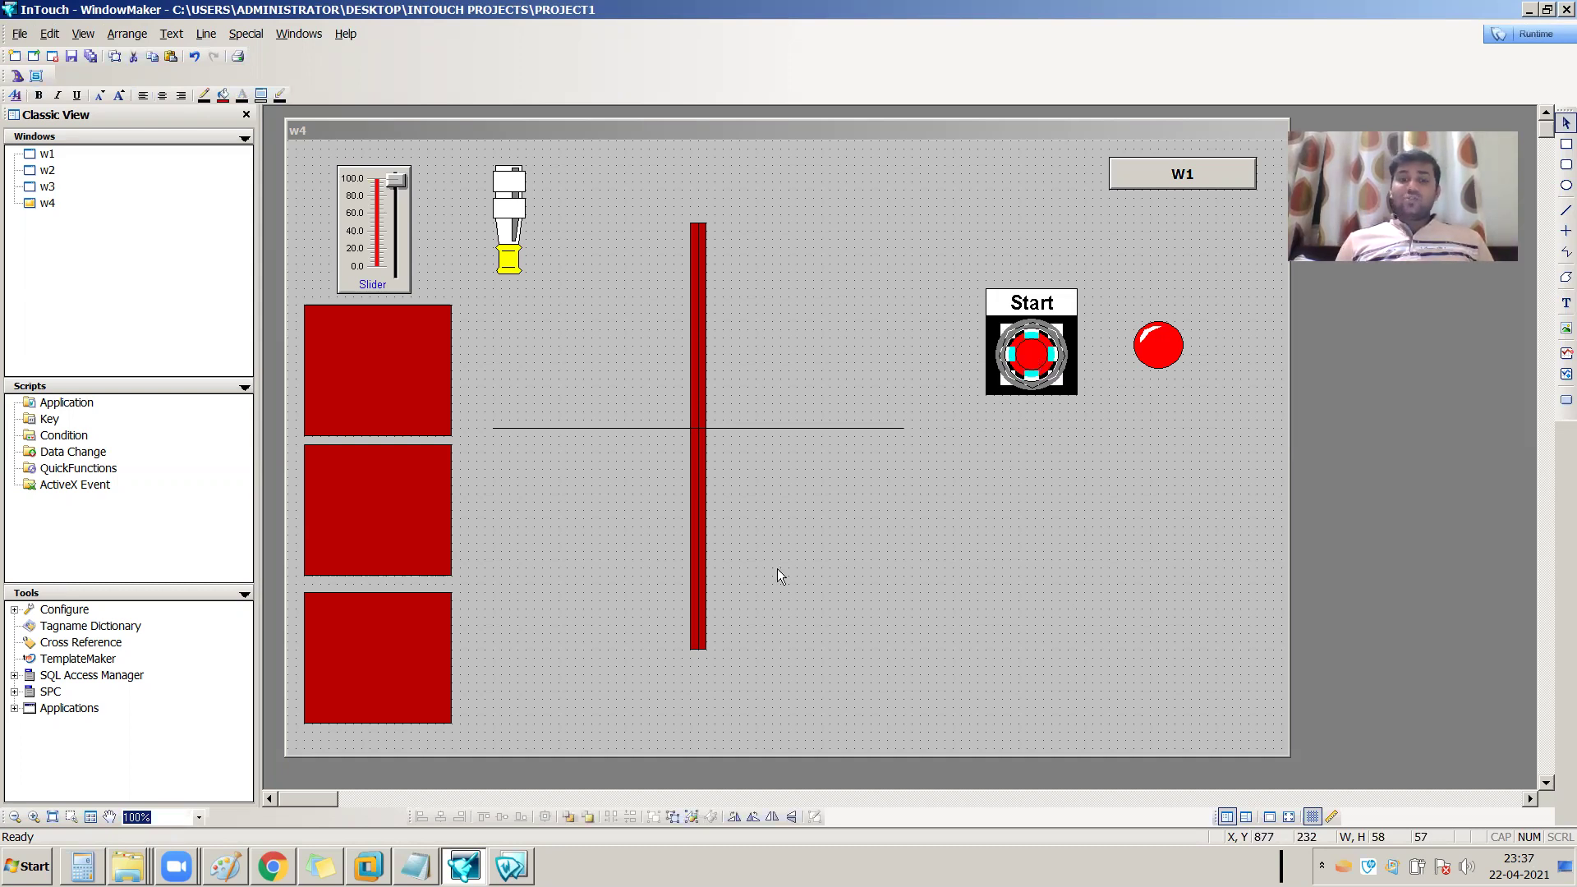
key(ctrl+a)
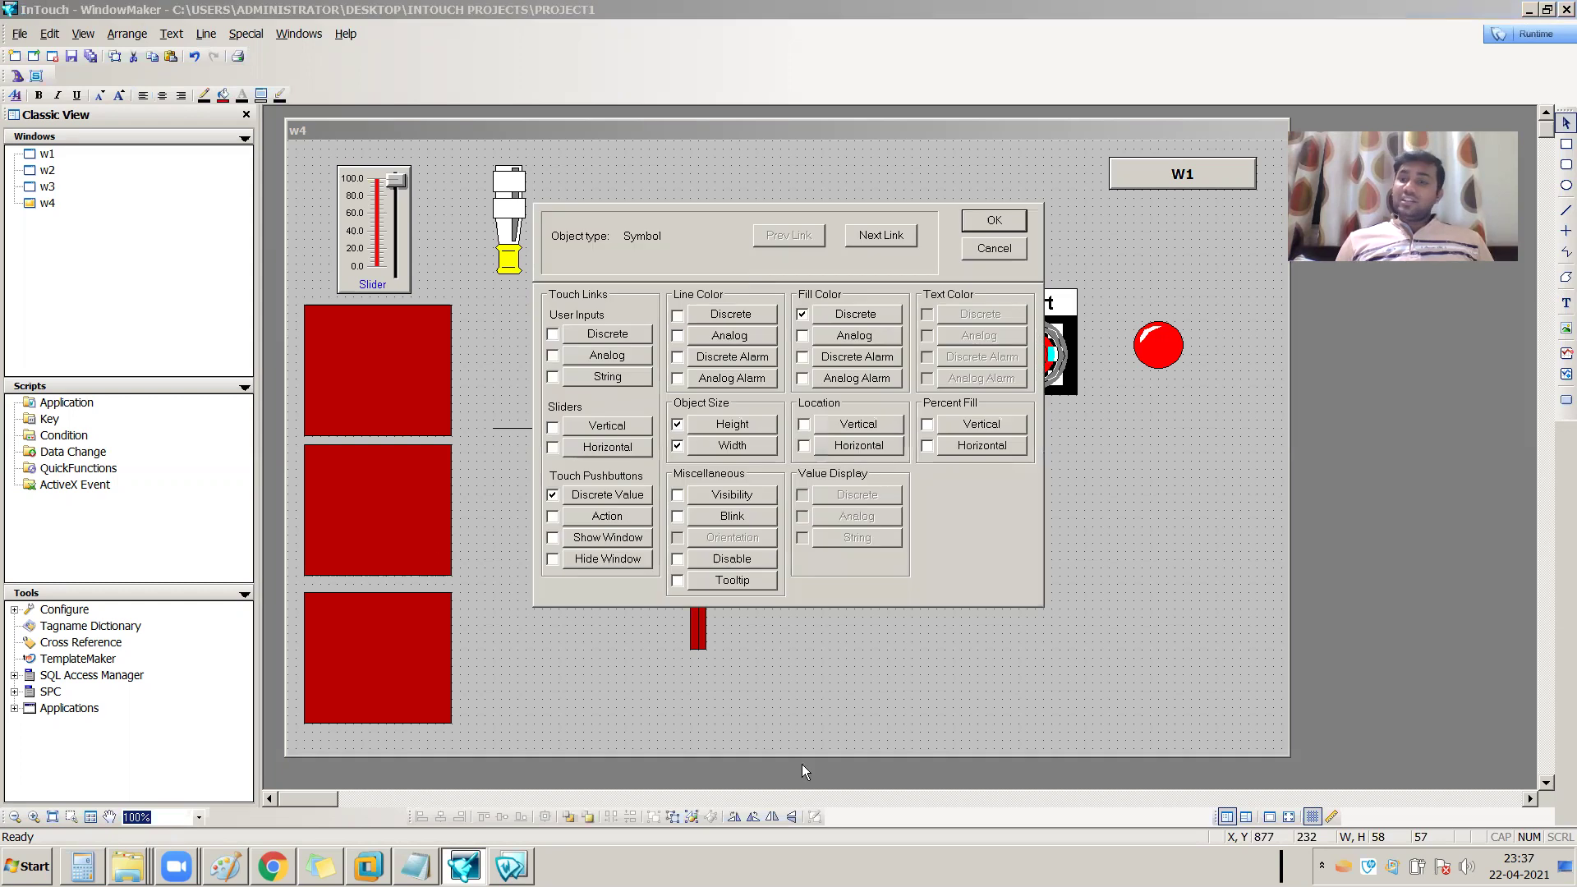
click(676, 445)
click(677, 424)
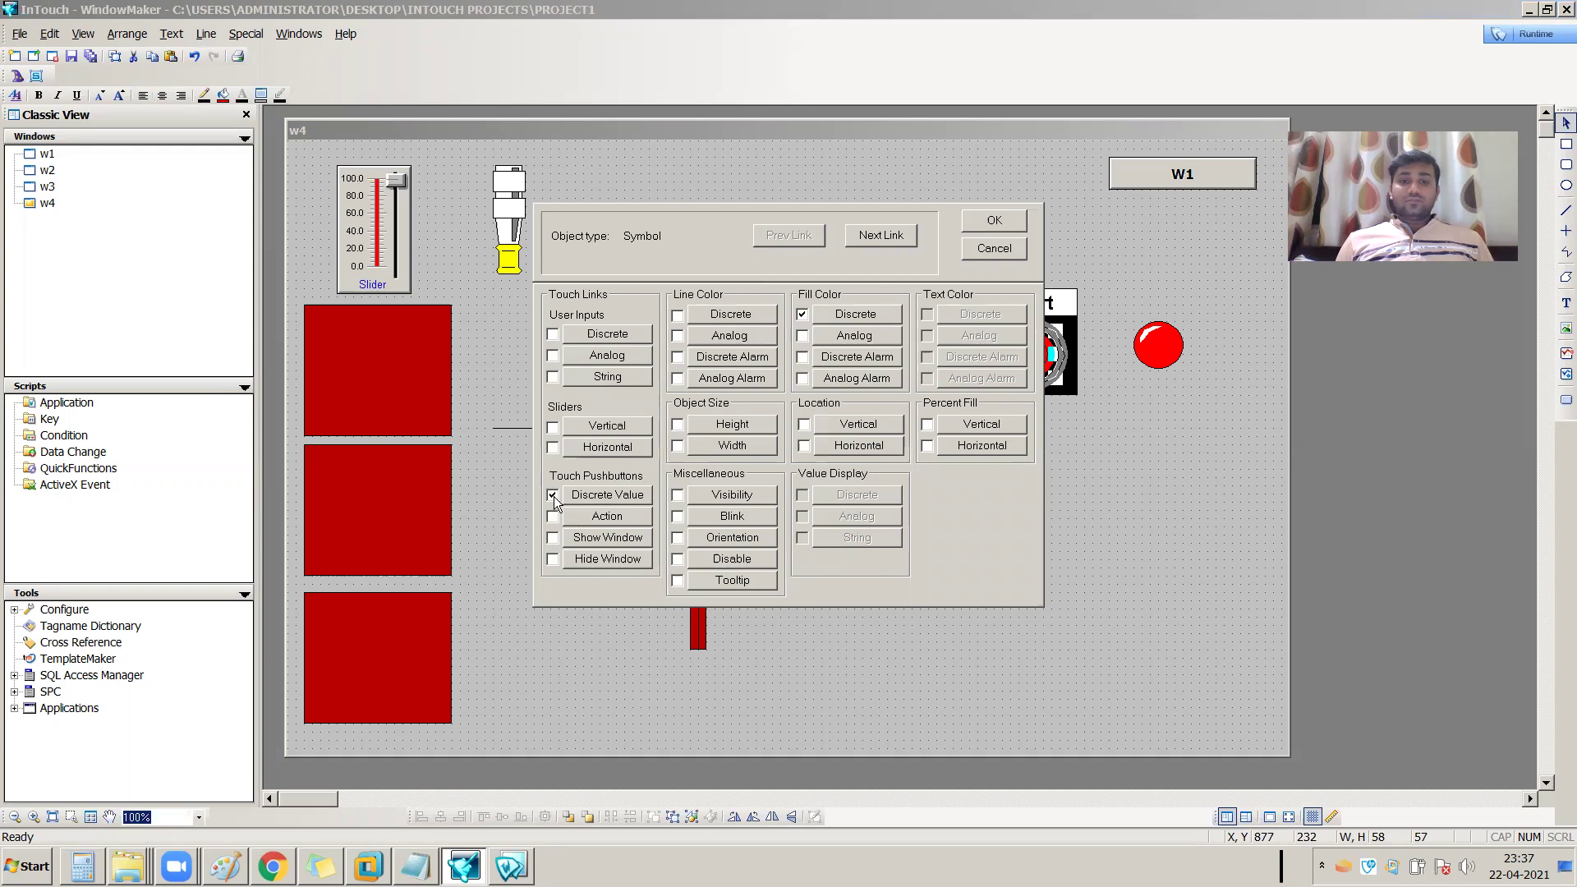
click(677, 445)
click(677, 425)
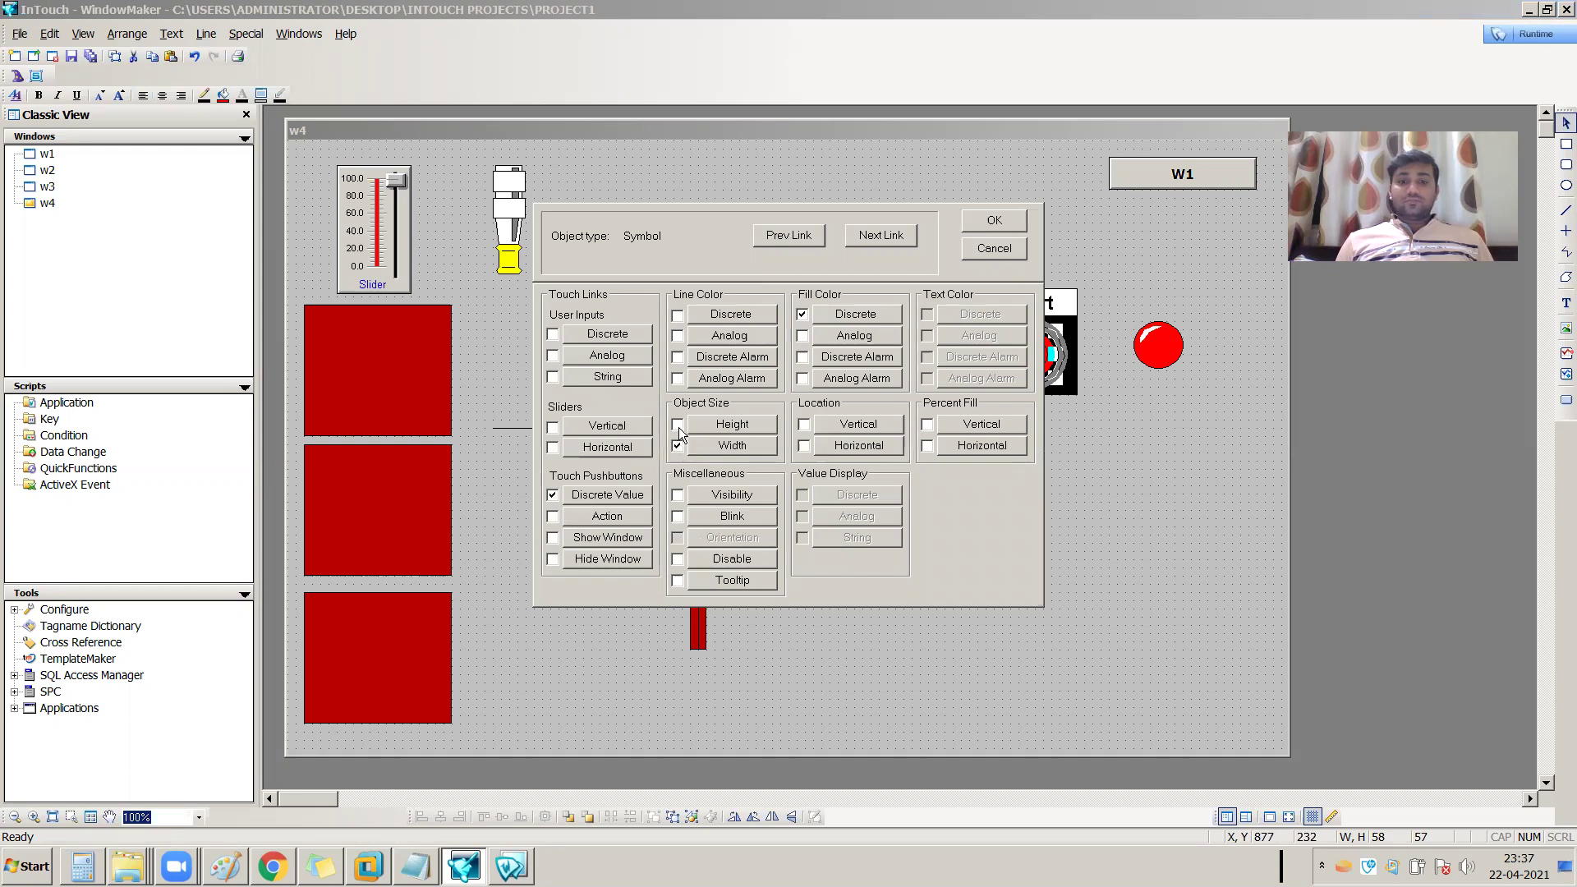
Give the Start button graphic a Disable link on 'level > 20', state On, and save w4.
click(733, 558)
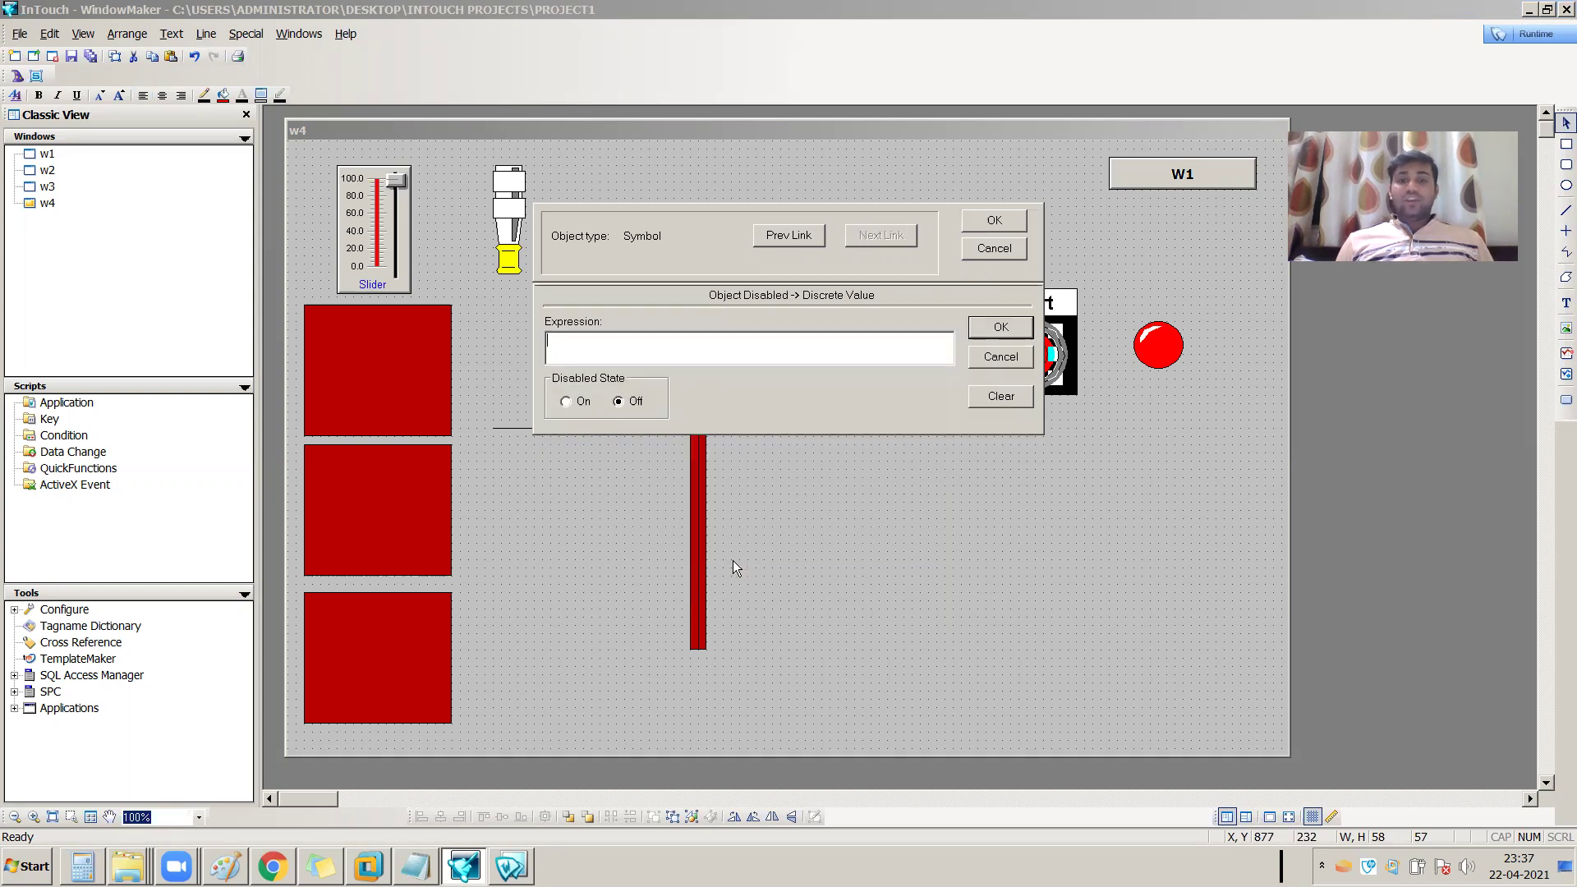
double_click(584, 350)
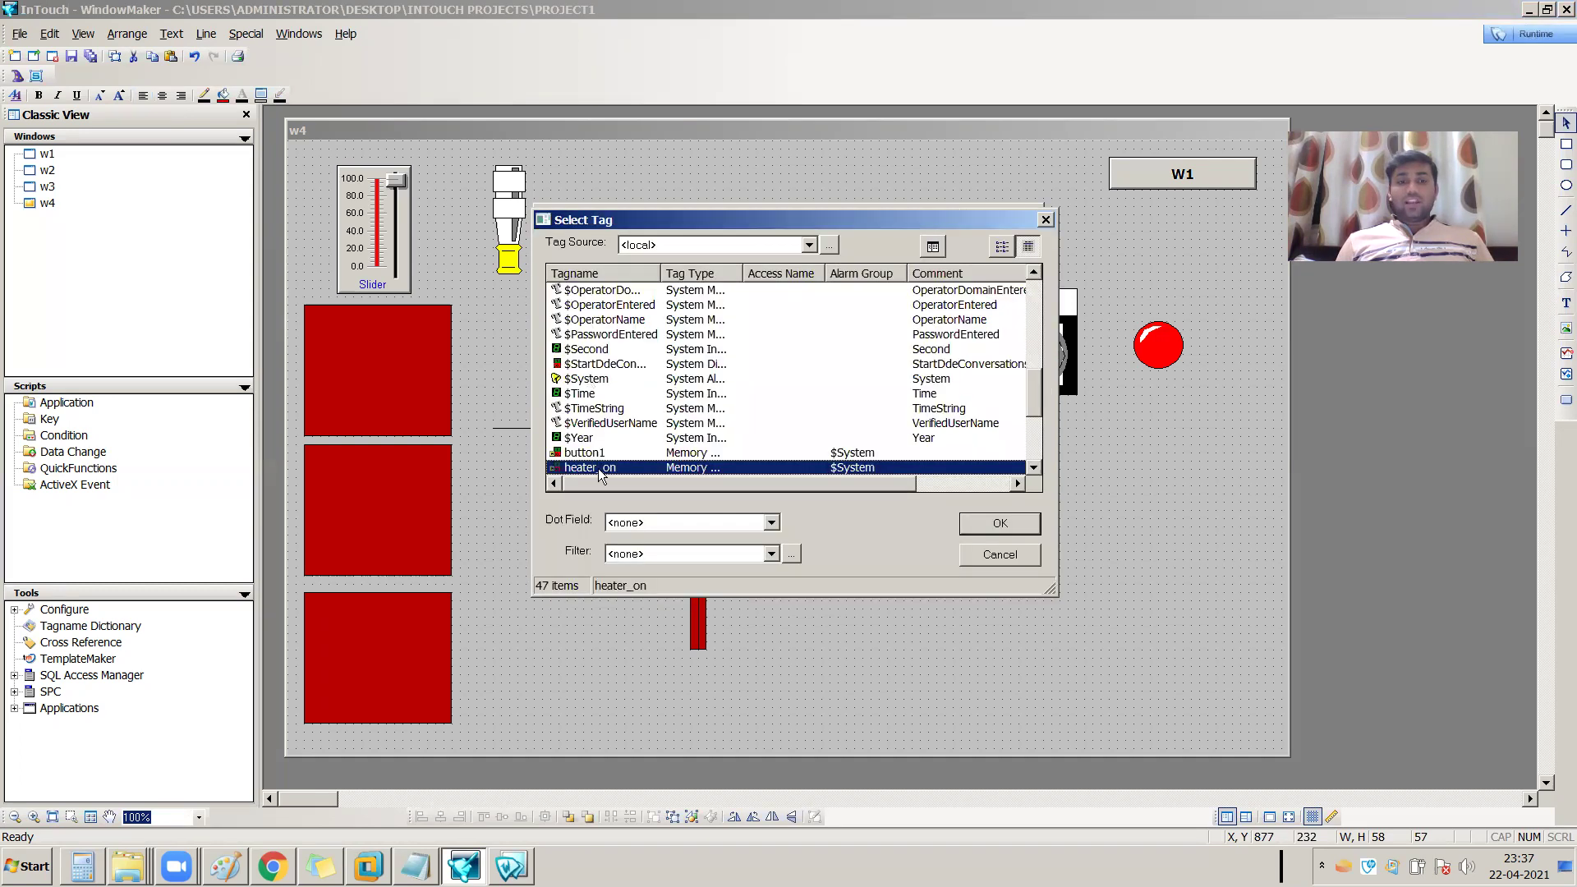
click(591, 439)
scroll(591, 442, down, 3)
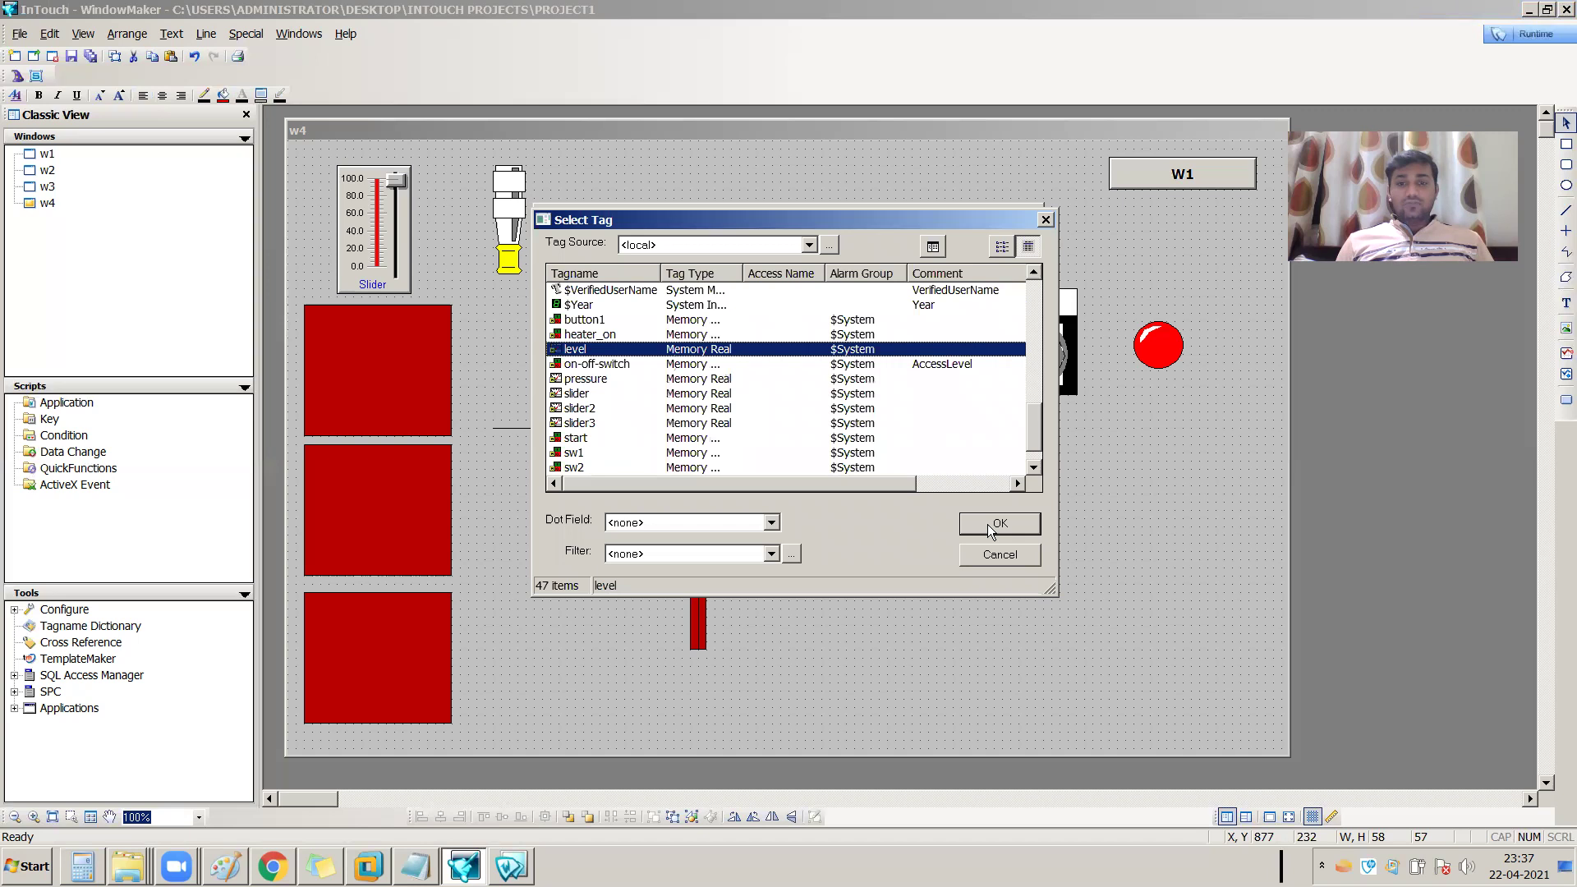
click(1022, 563)
text(>)
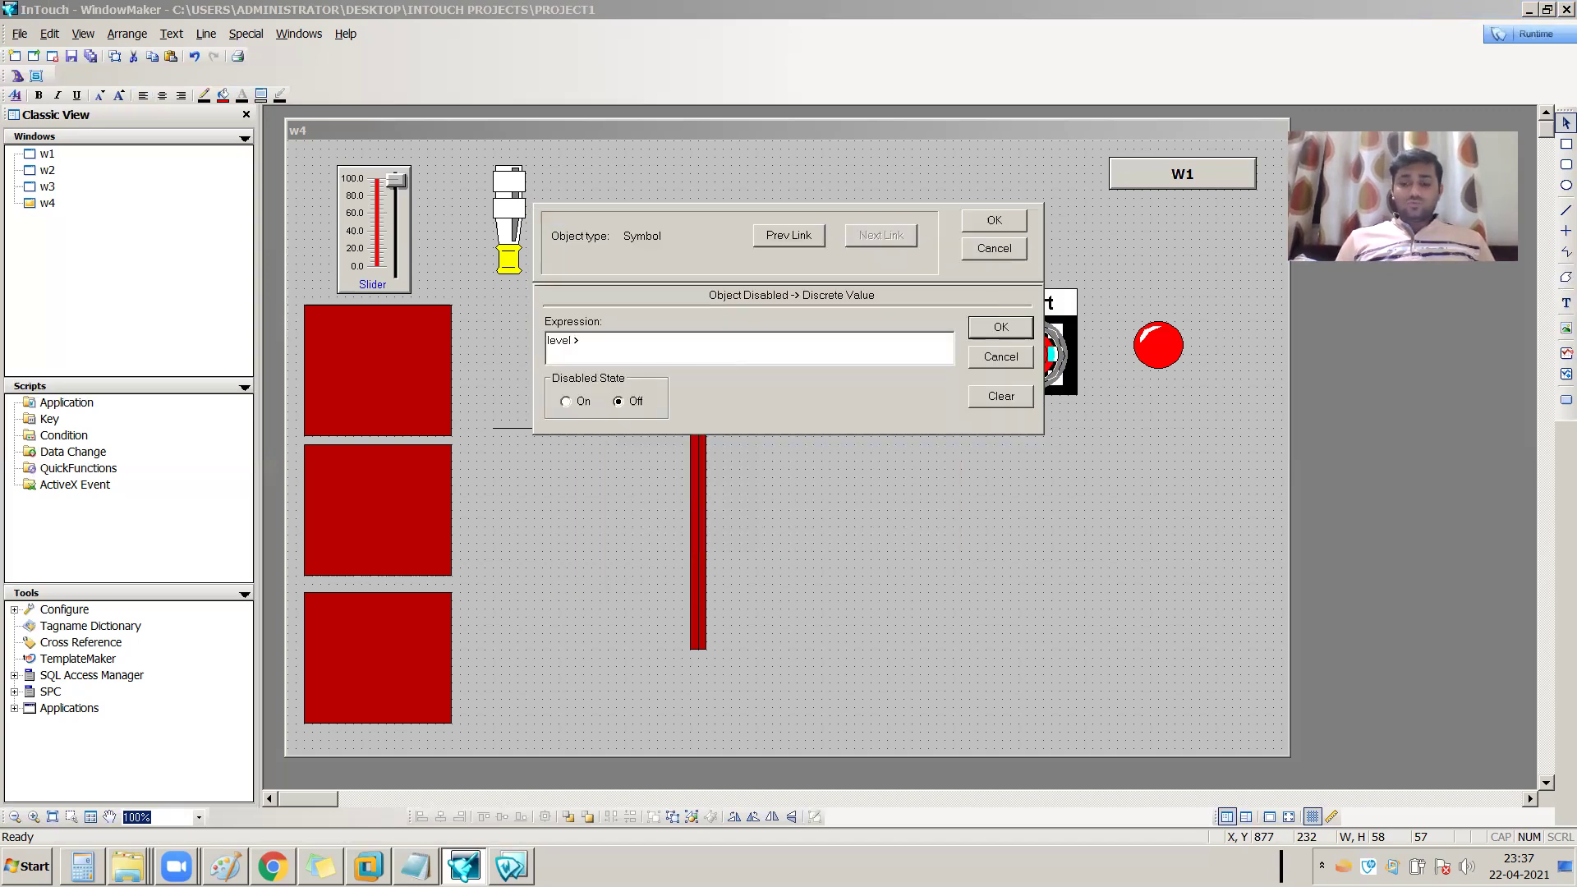
text( 20)
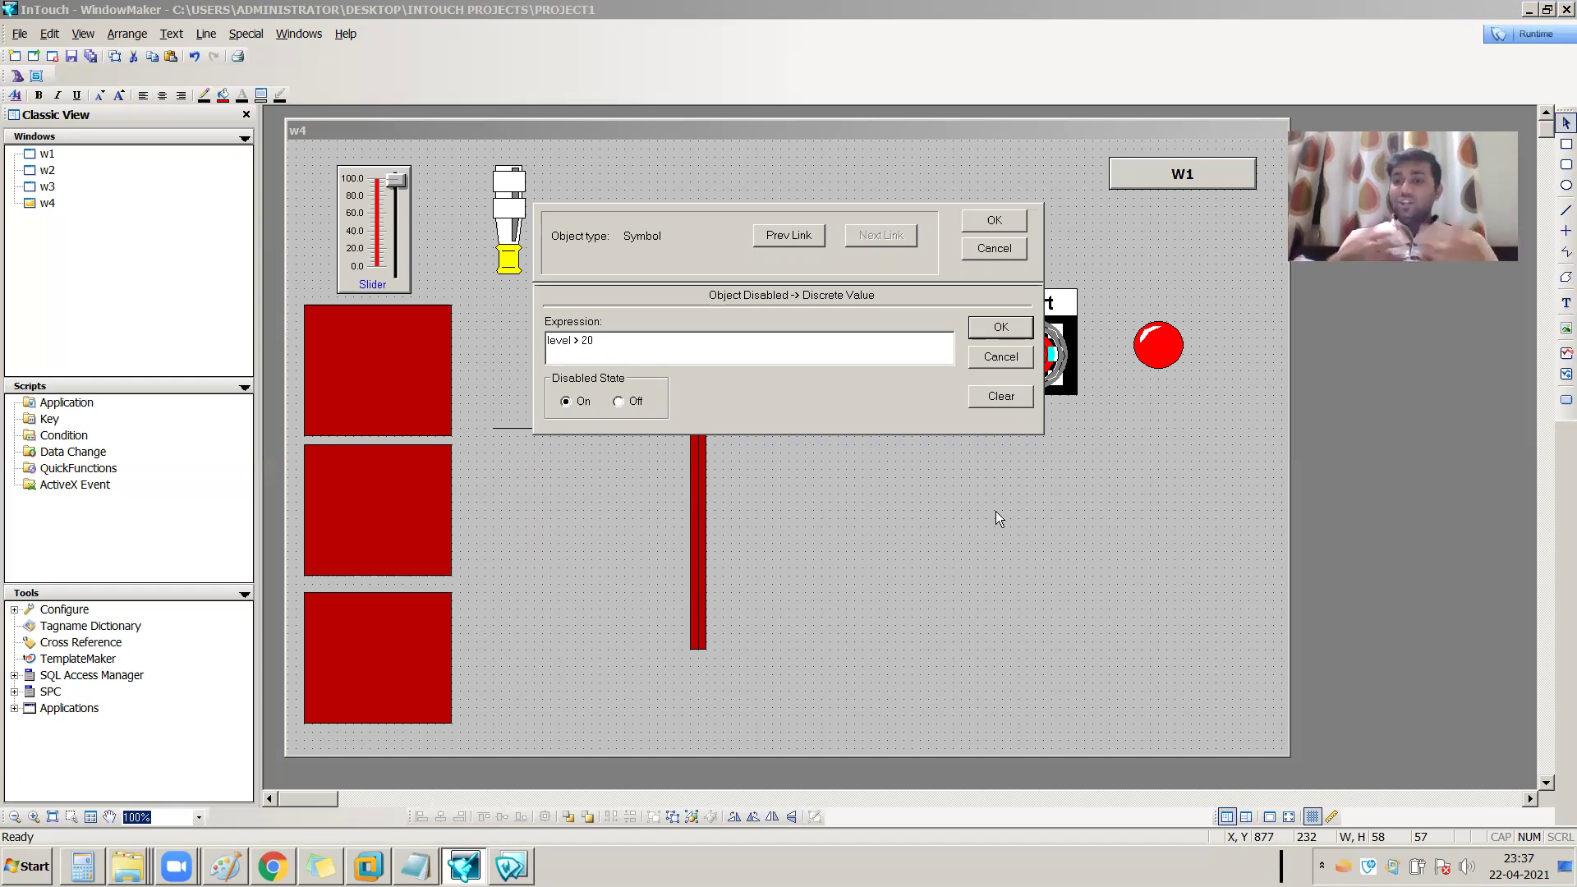
click(992, 331)
click(987, 229)
click(71, 56)
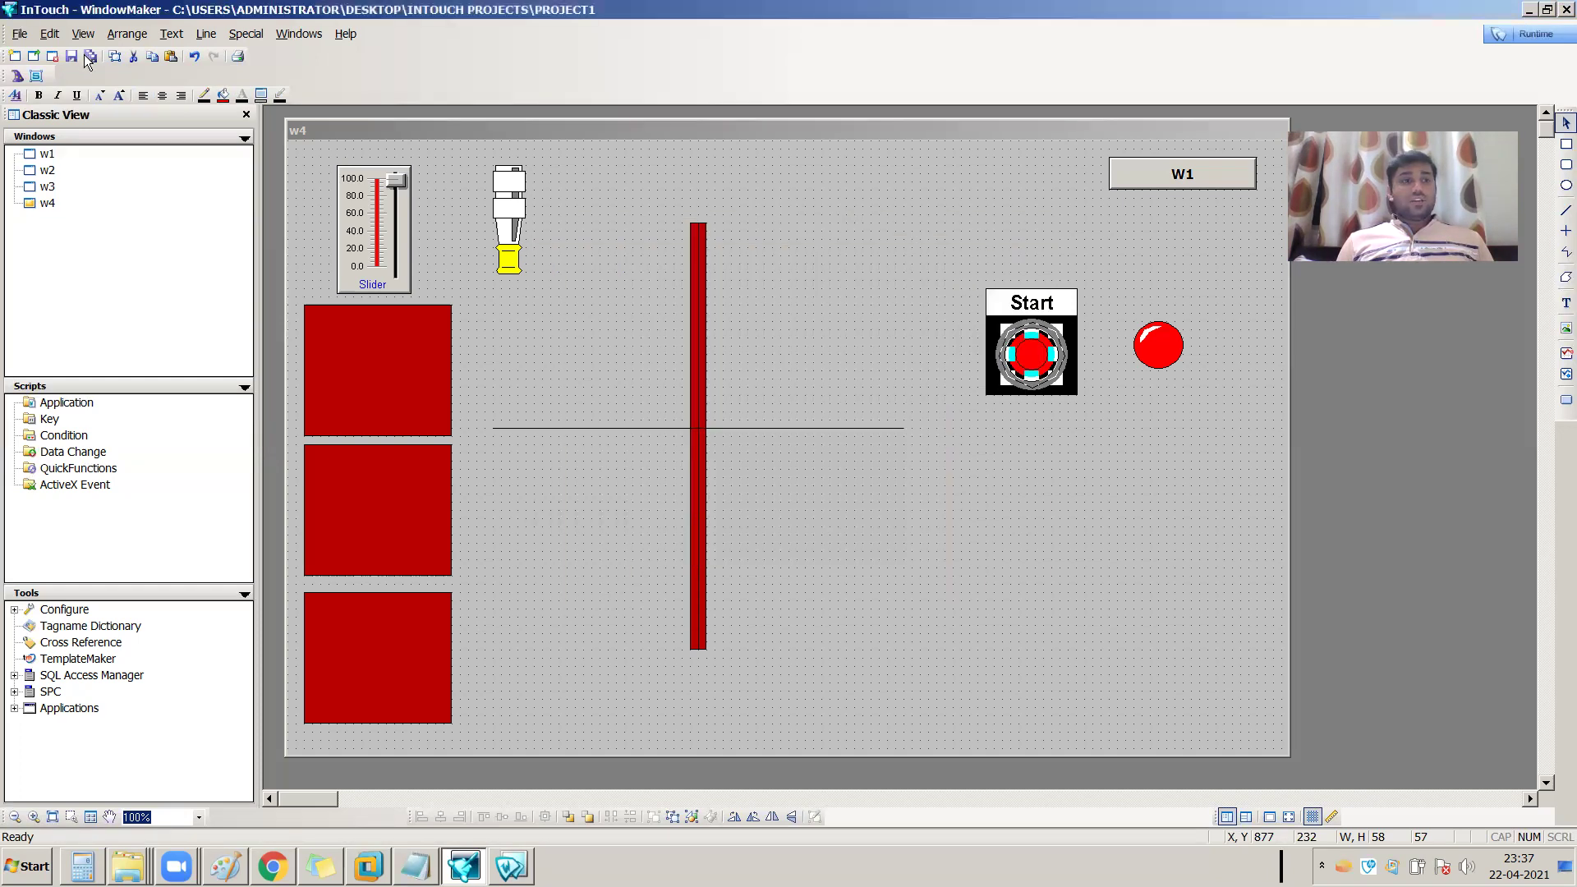
click(1545, 41)
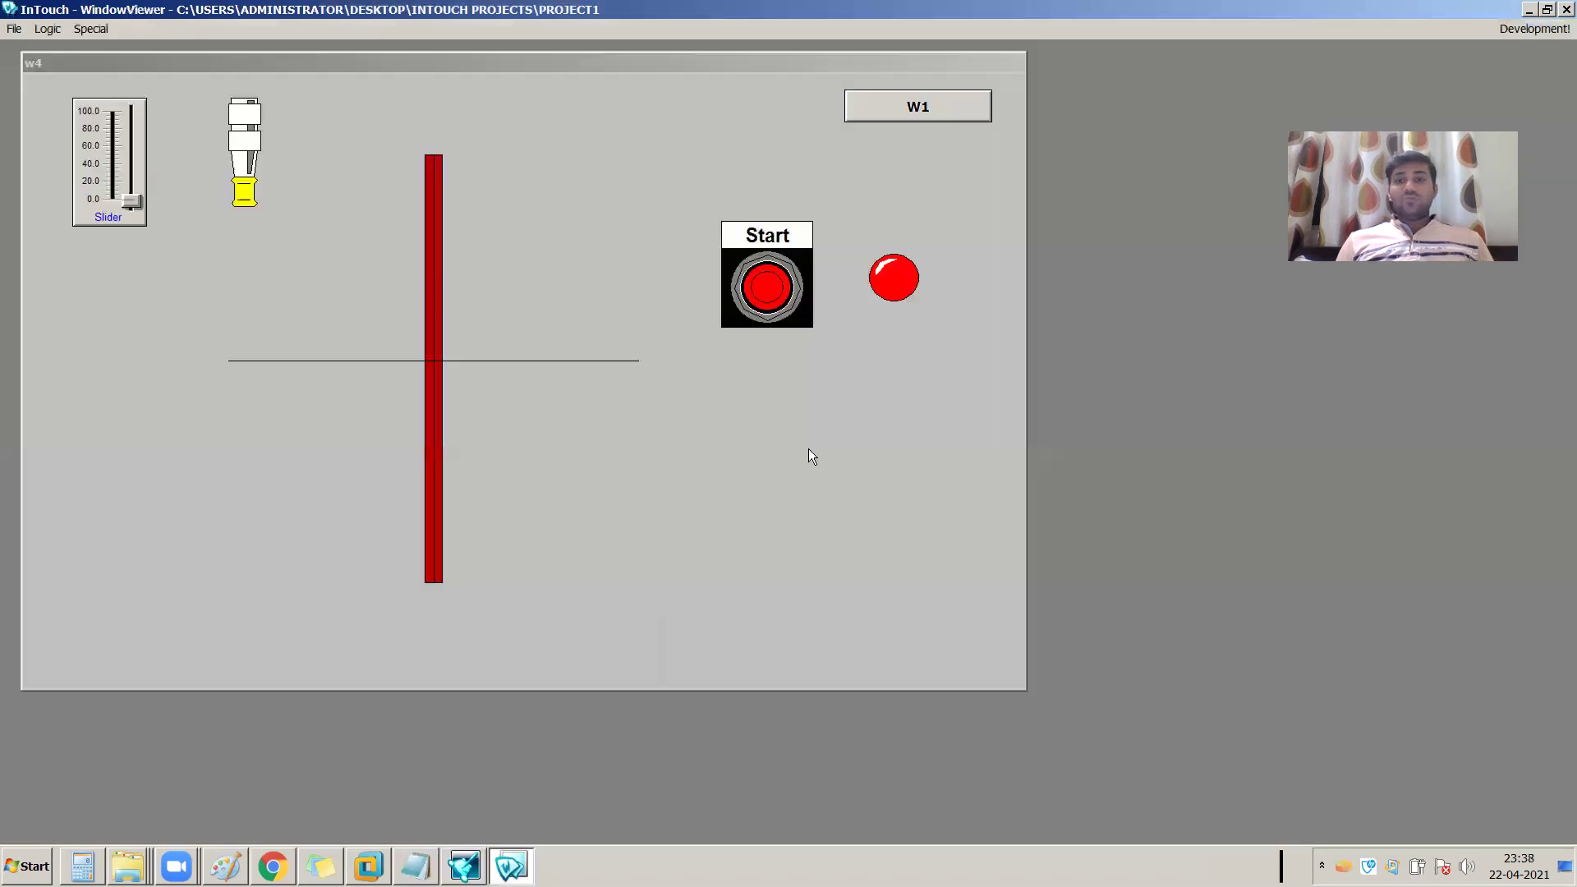
click(775, 289)
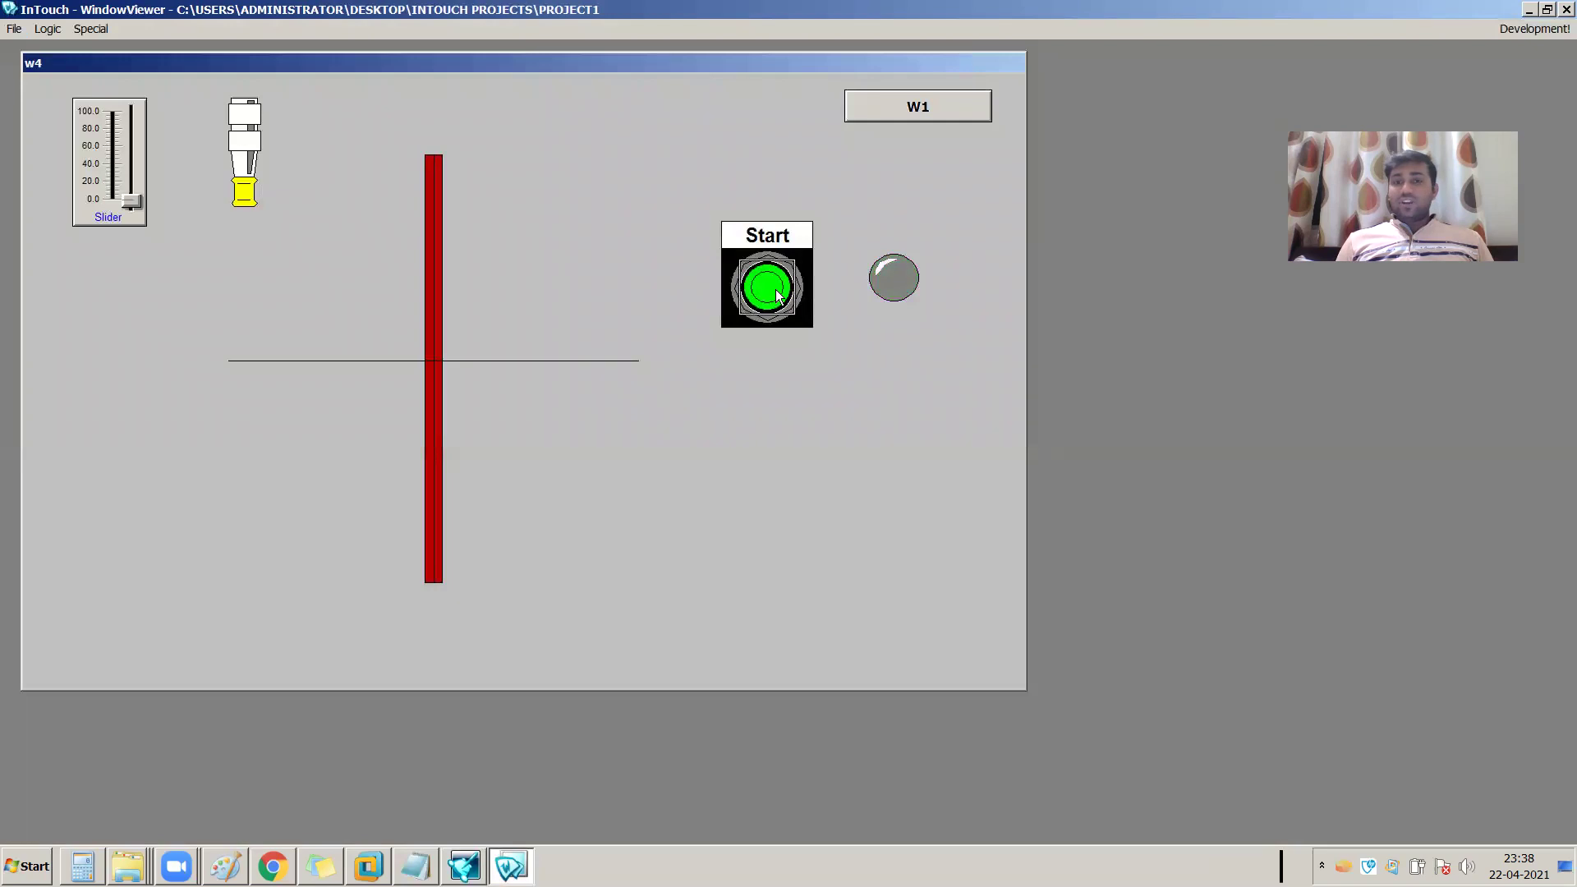
click(776, 292)
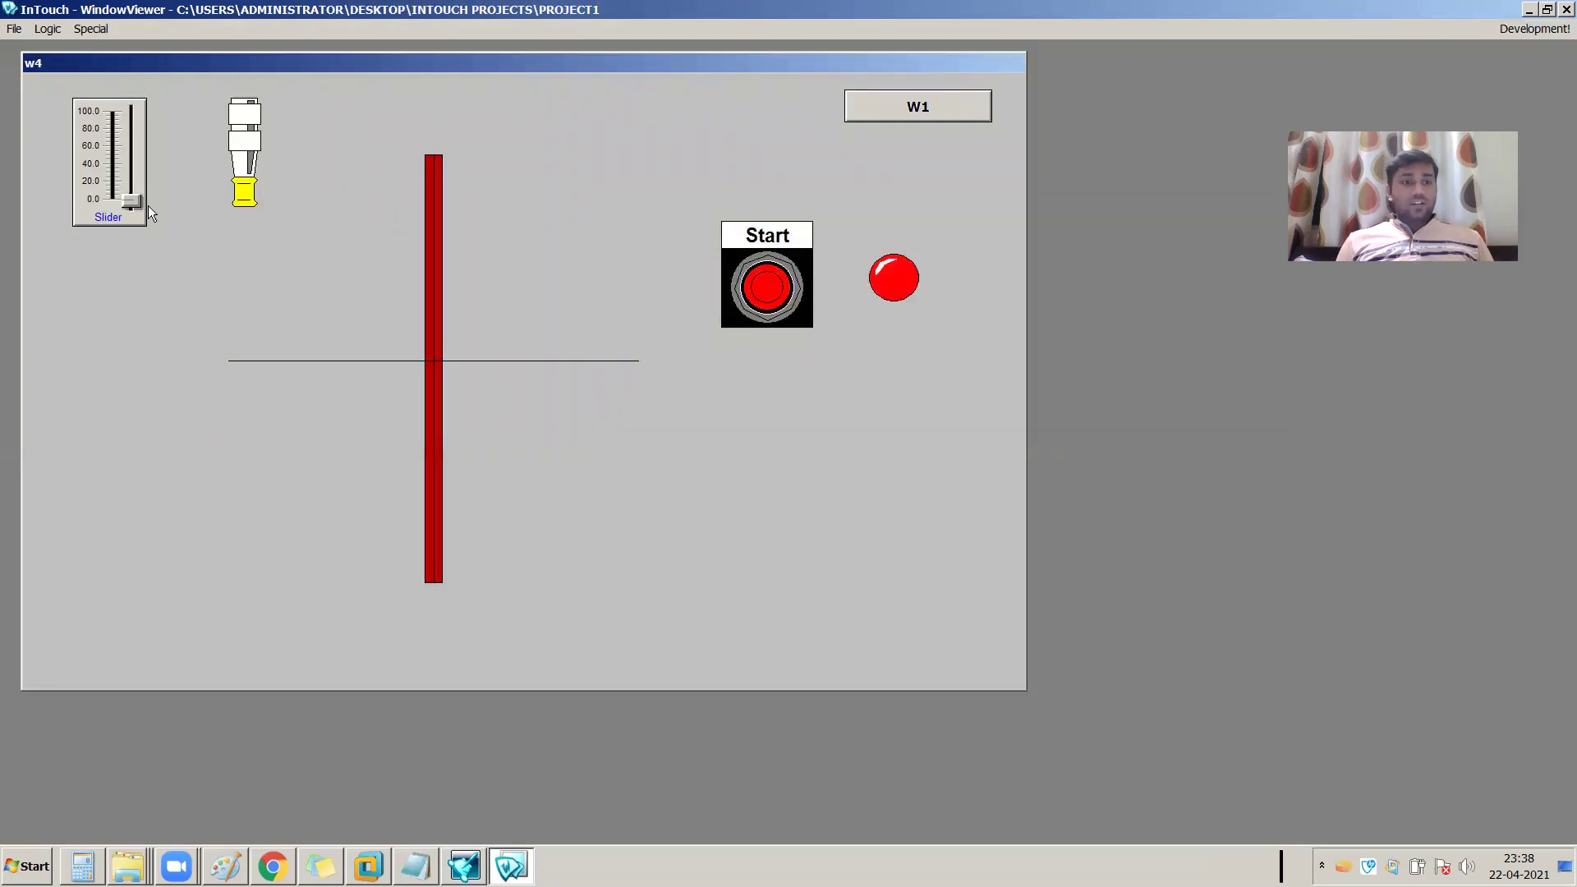
drag(137, 193, 132, 163)
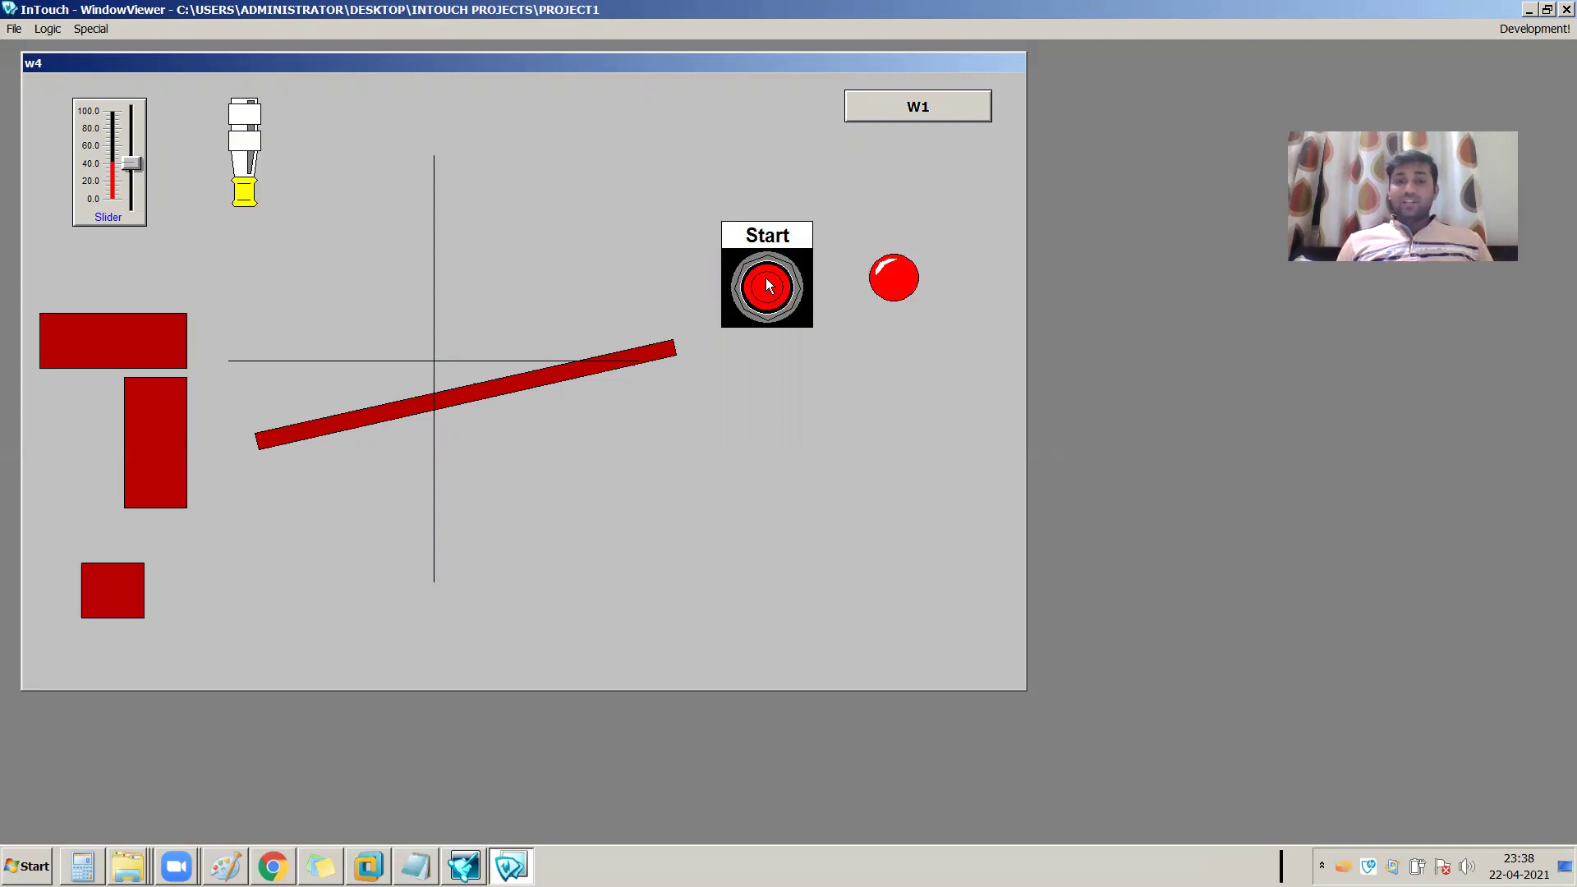
mouse_move(133, 165)
mouse_down()
mouse_move(133, 179)
mouse_move(136, 155)
mouse_up()
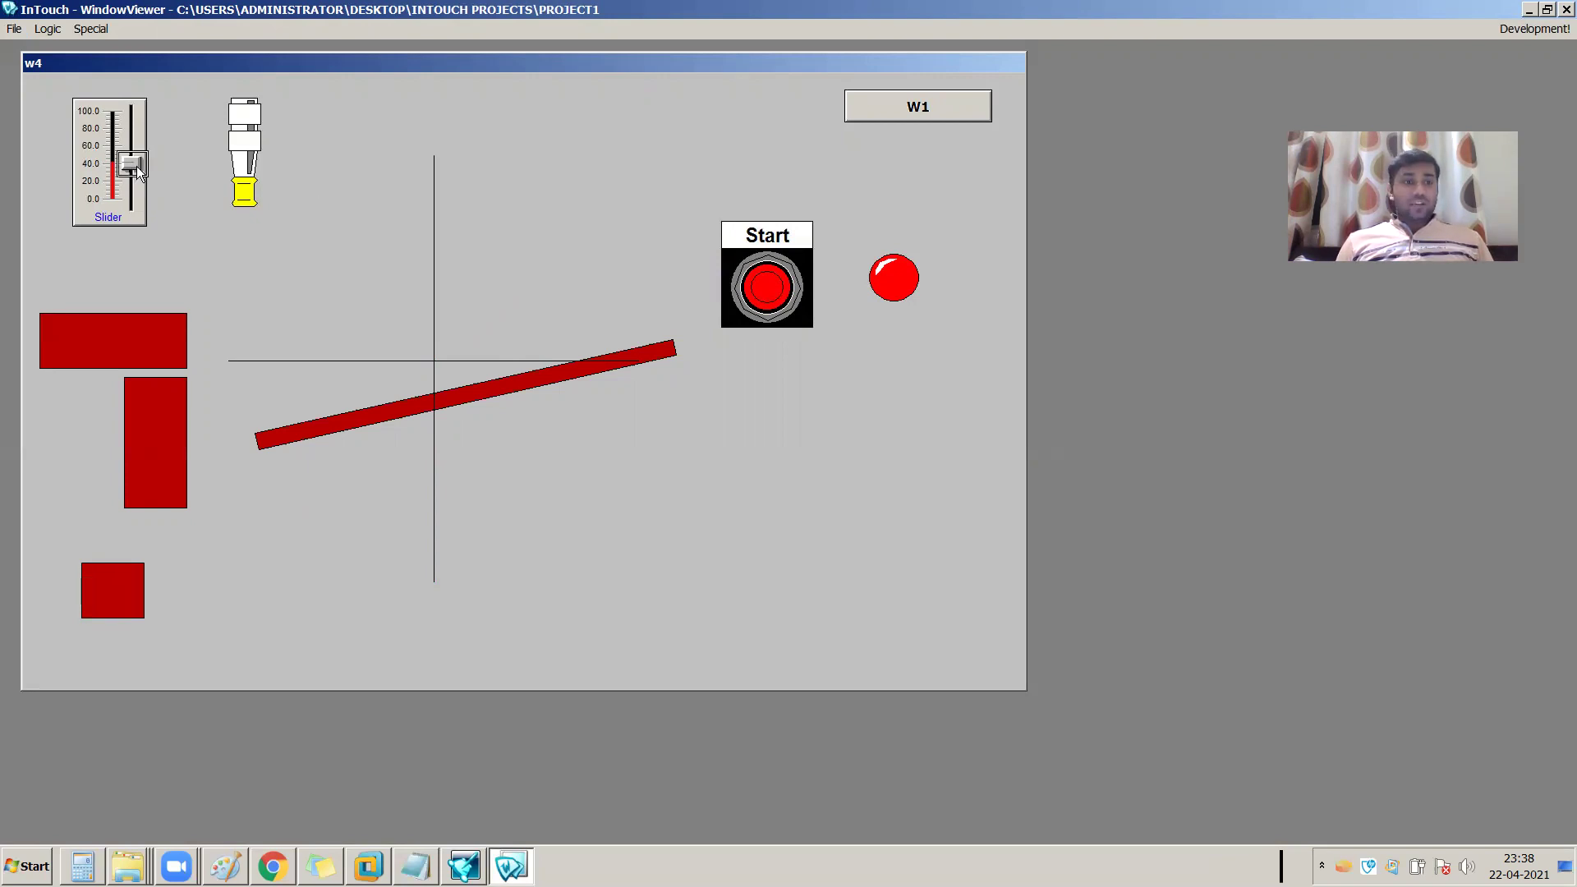
drag(135, 164, 137, 187)
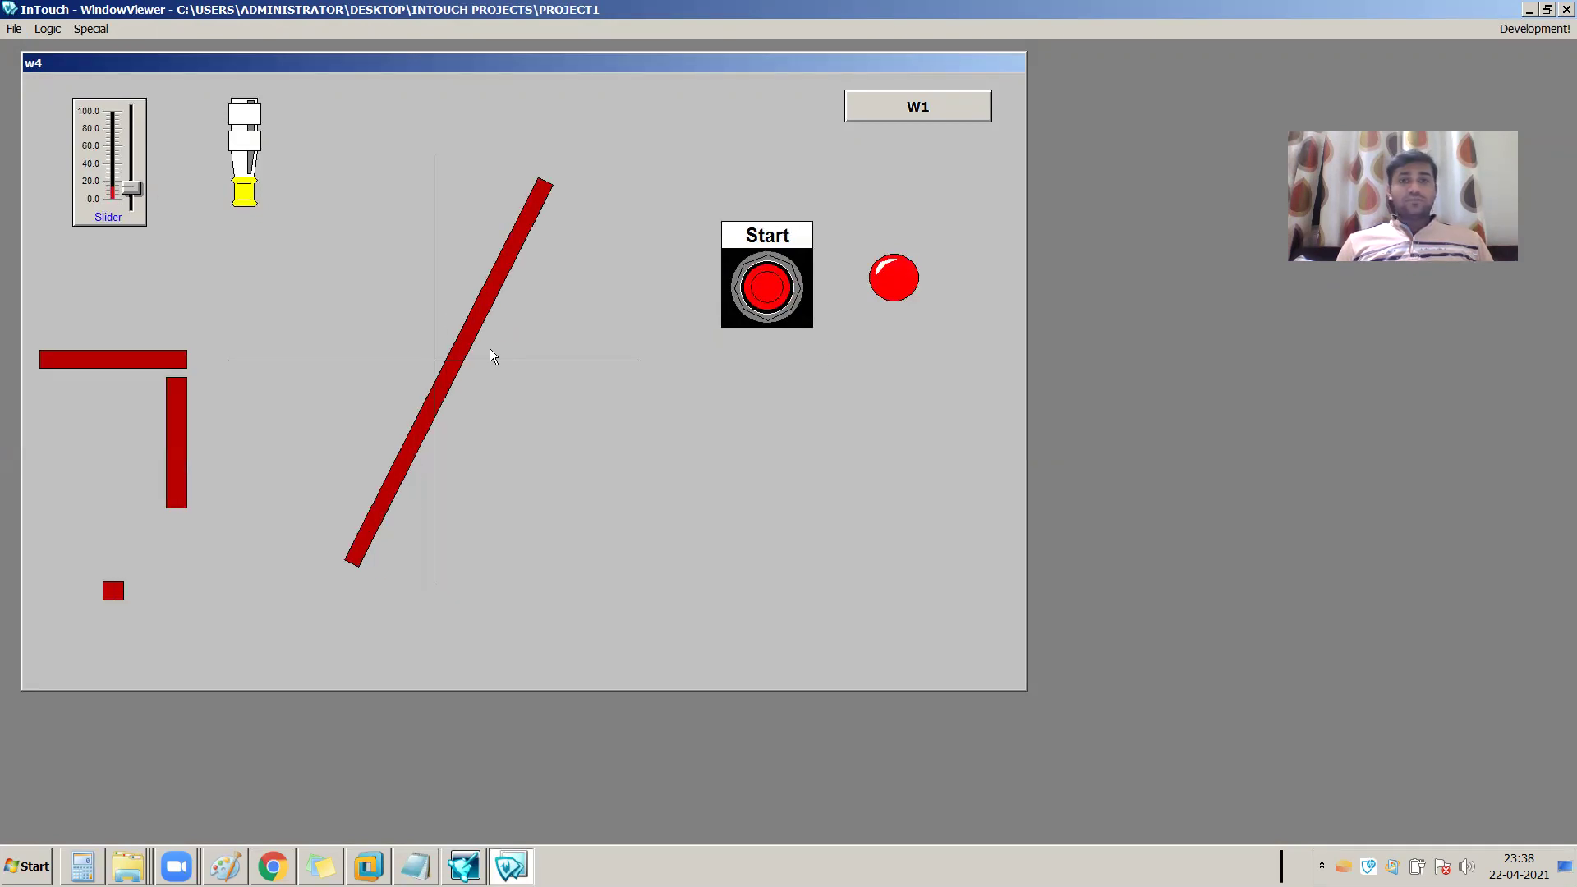
click(762, 301)
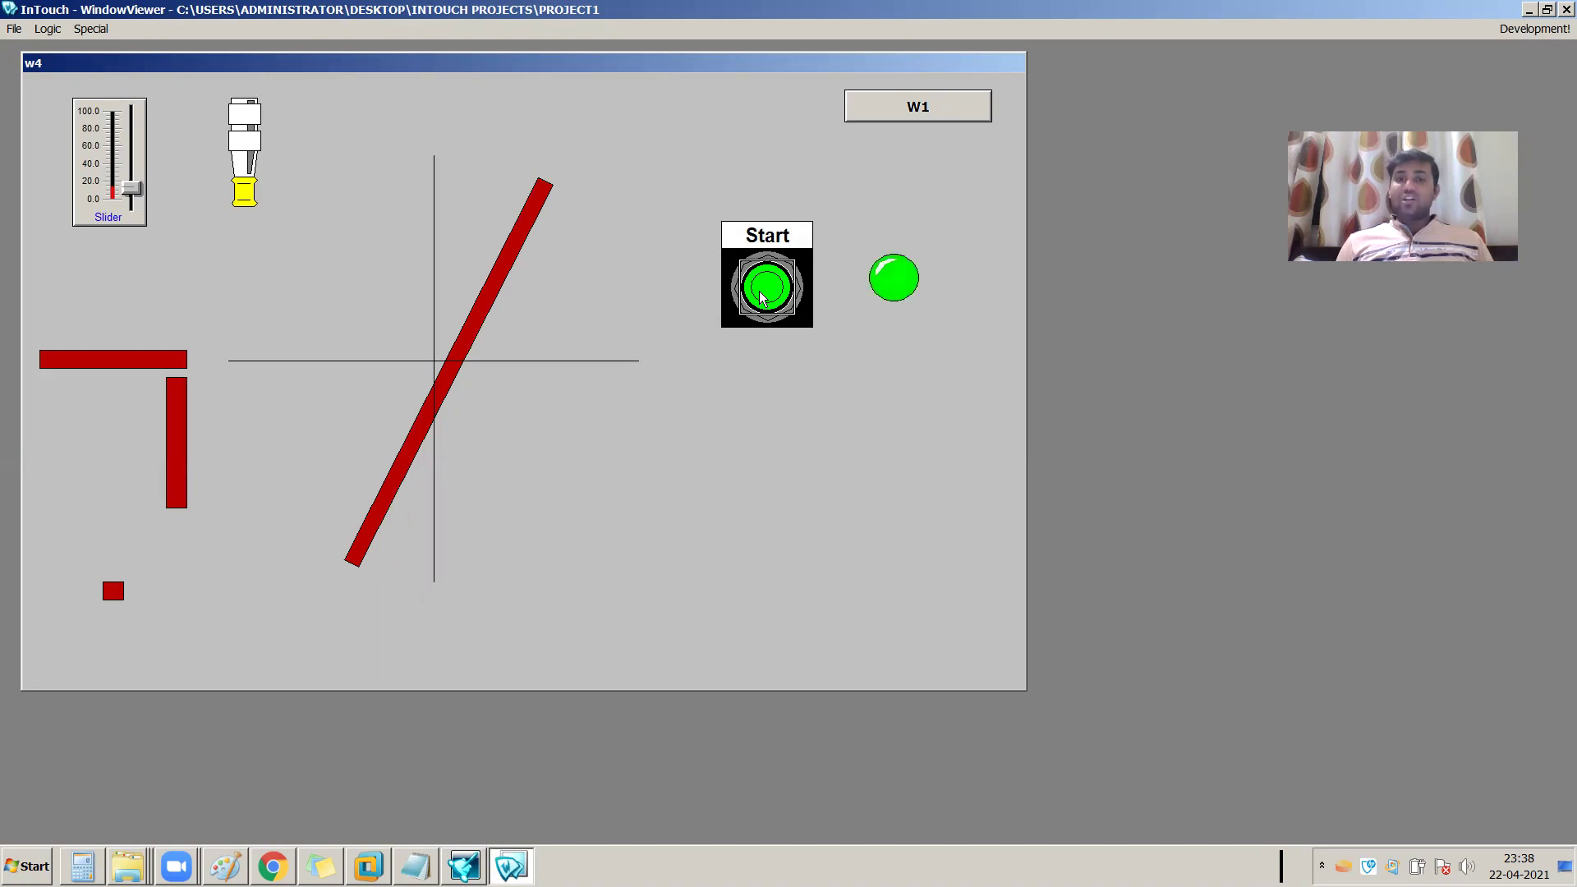
click(132, 188)
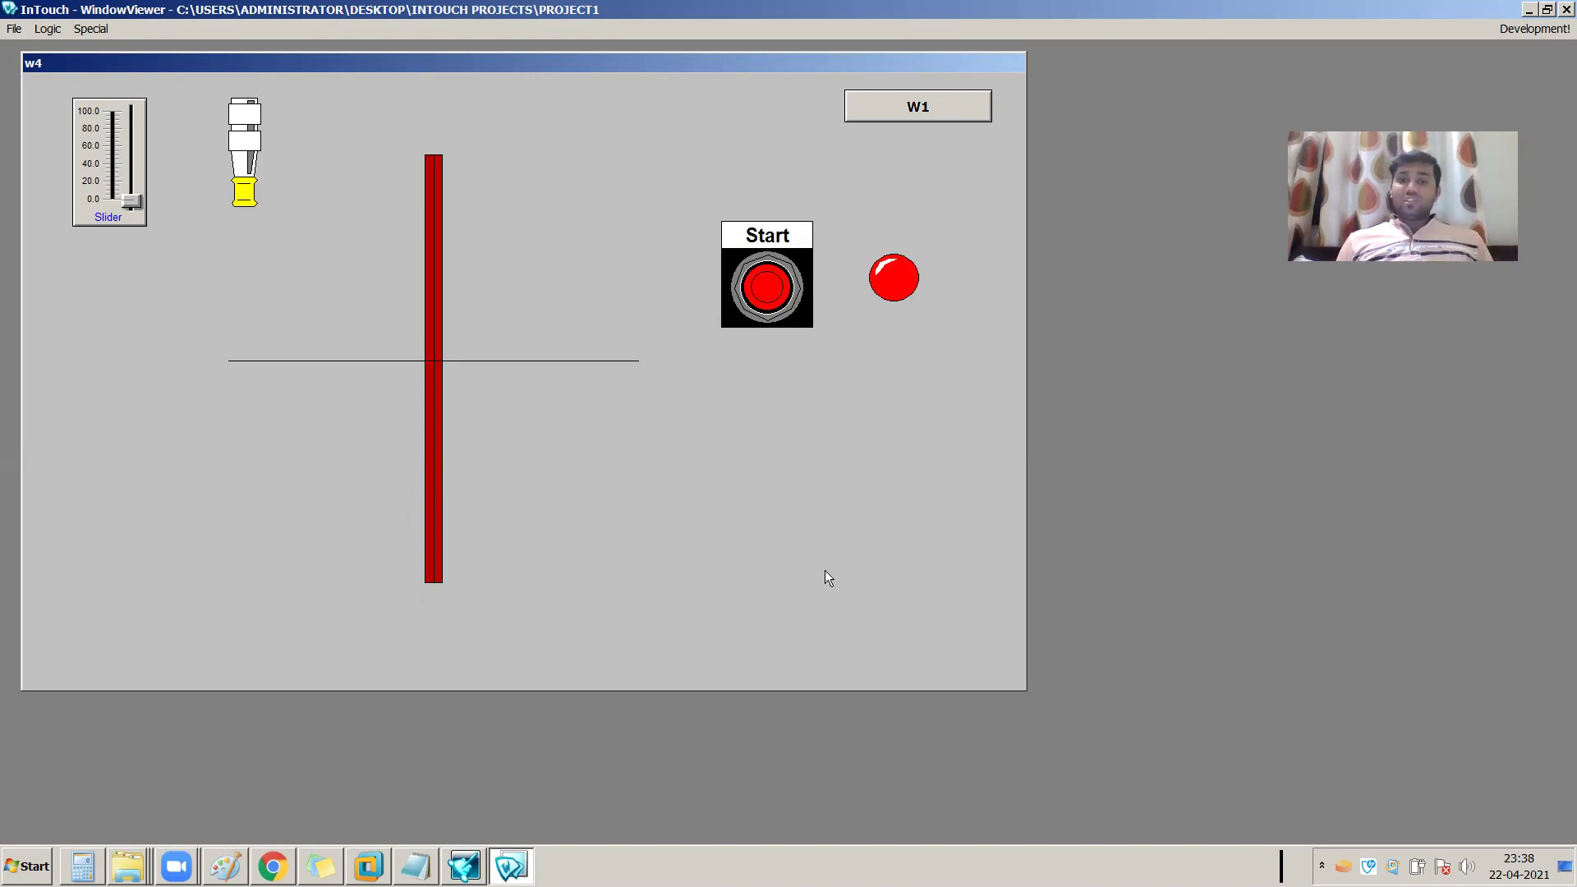
key(alt+d)
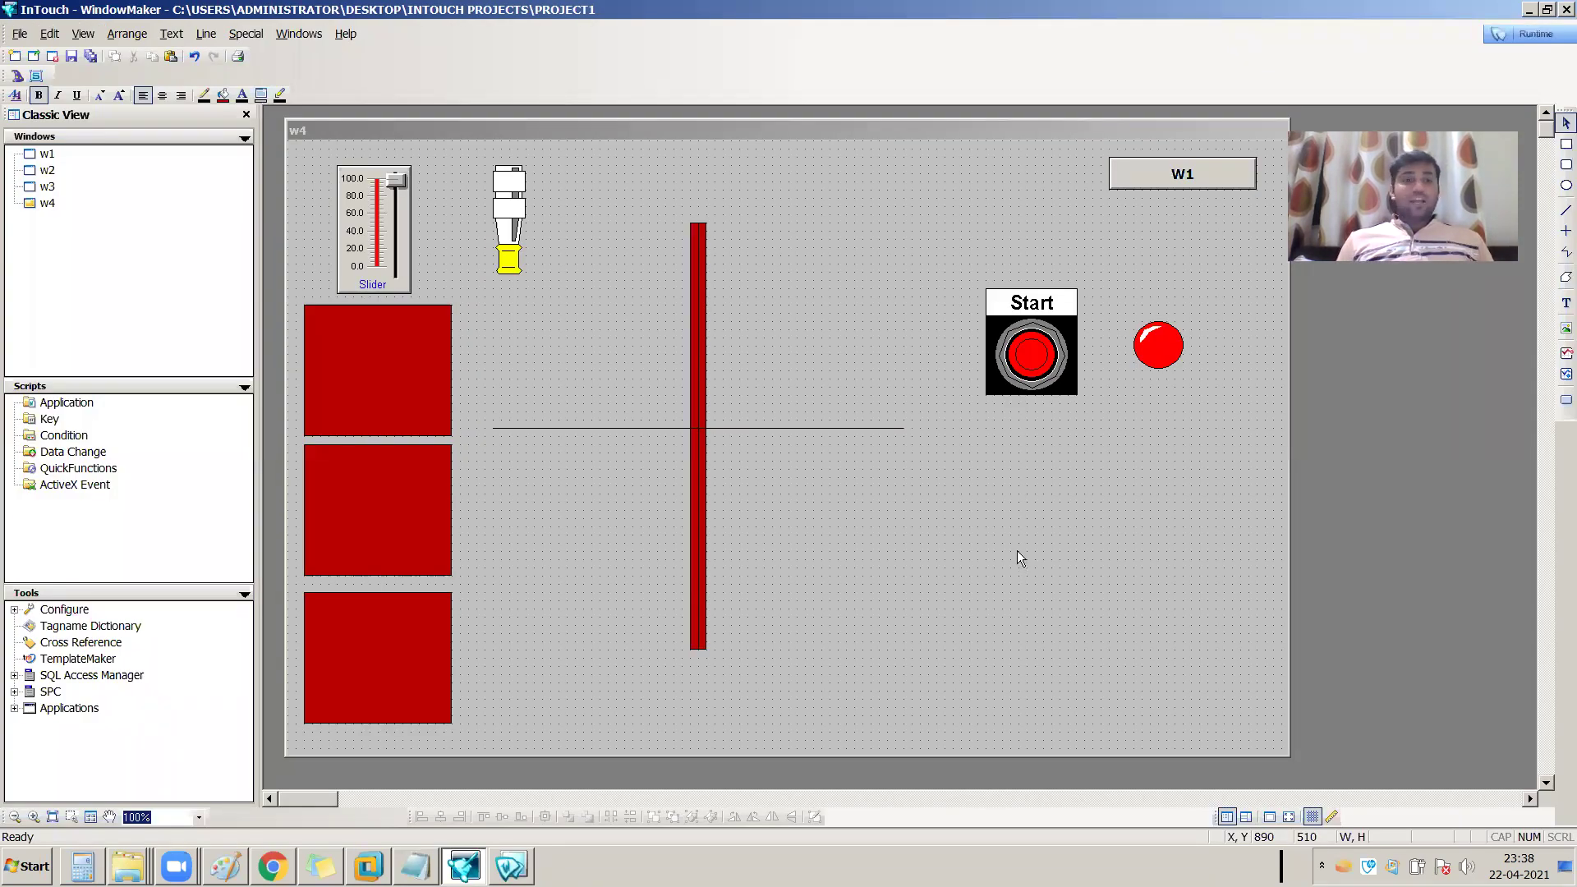
Change the W1 button's disable expression from 'level > 20' to 'level > 70'.
click(1564, 401)
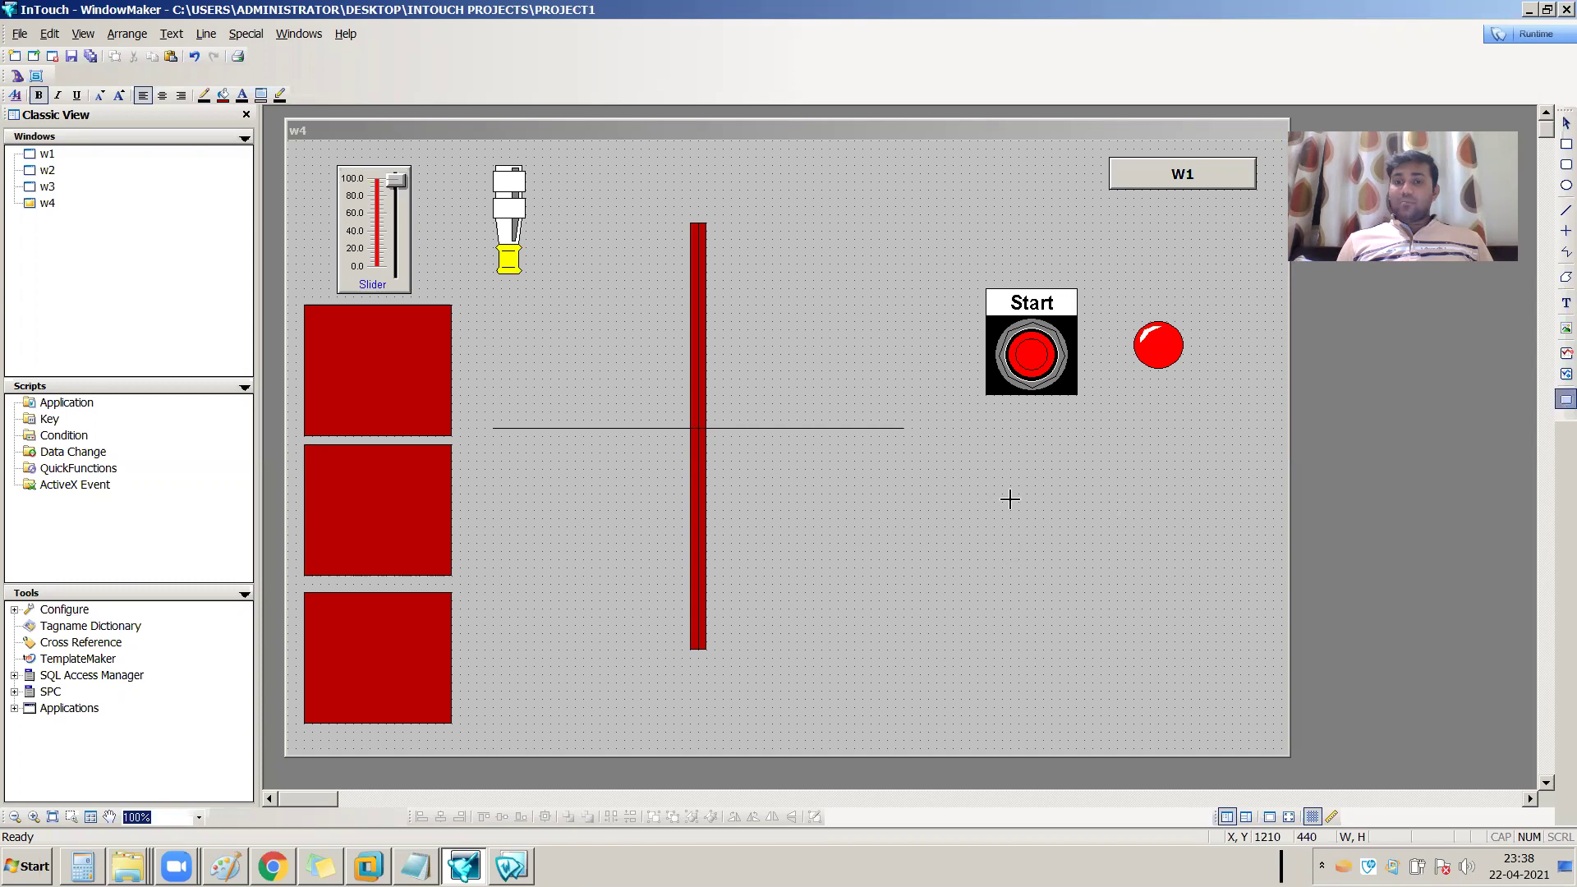
key(Escape)
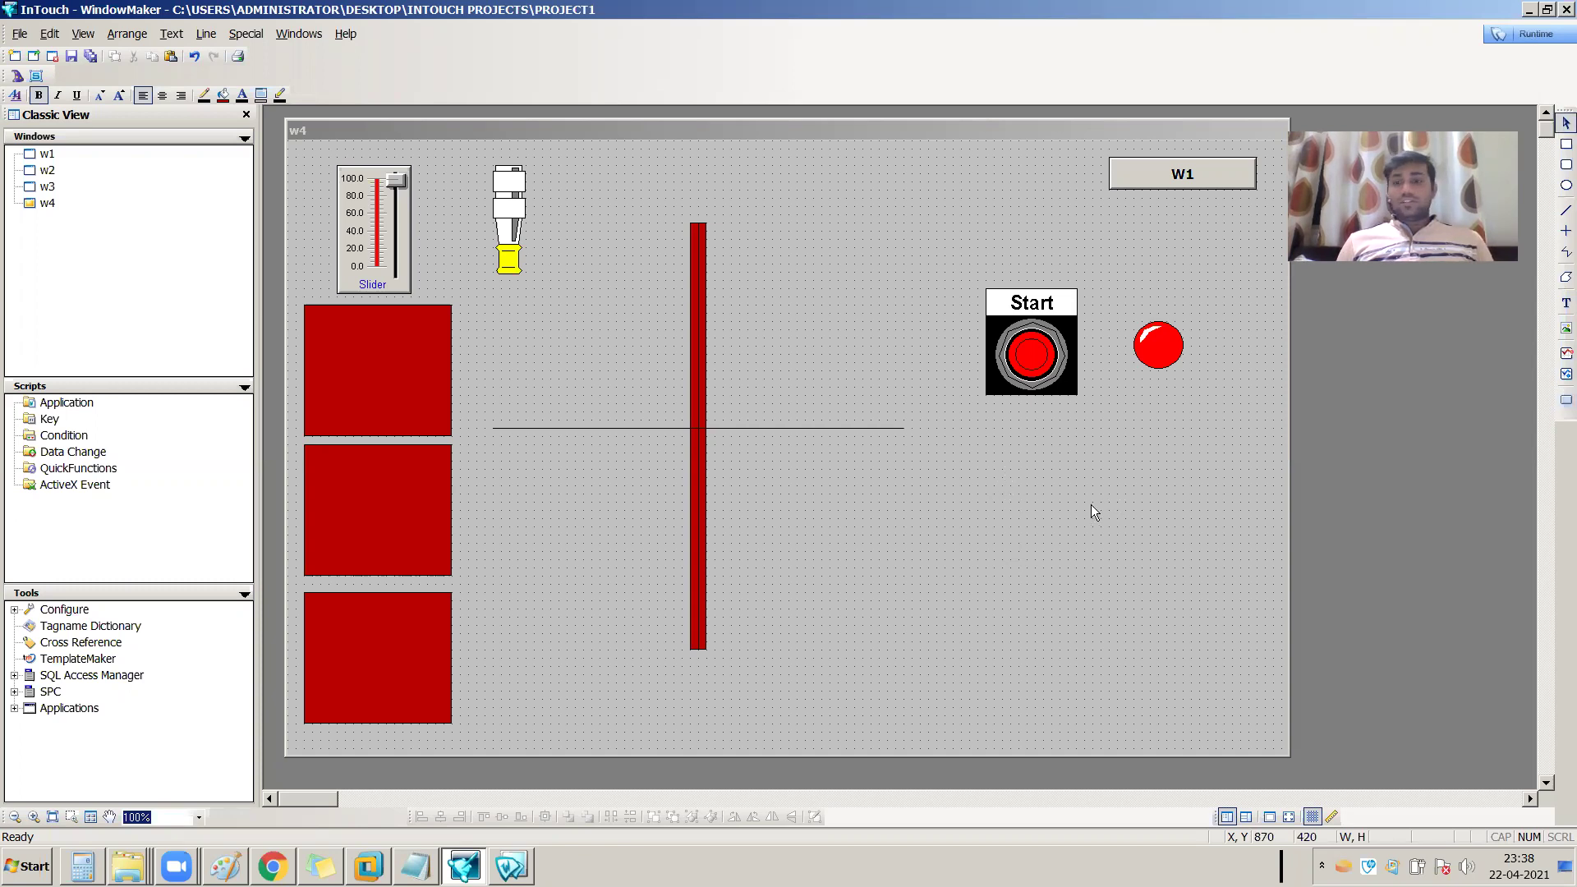
double_click(1197, 175)
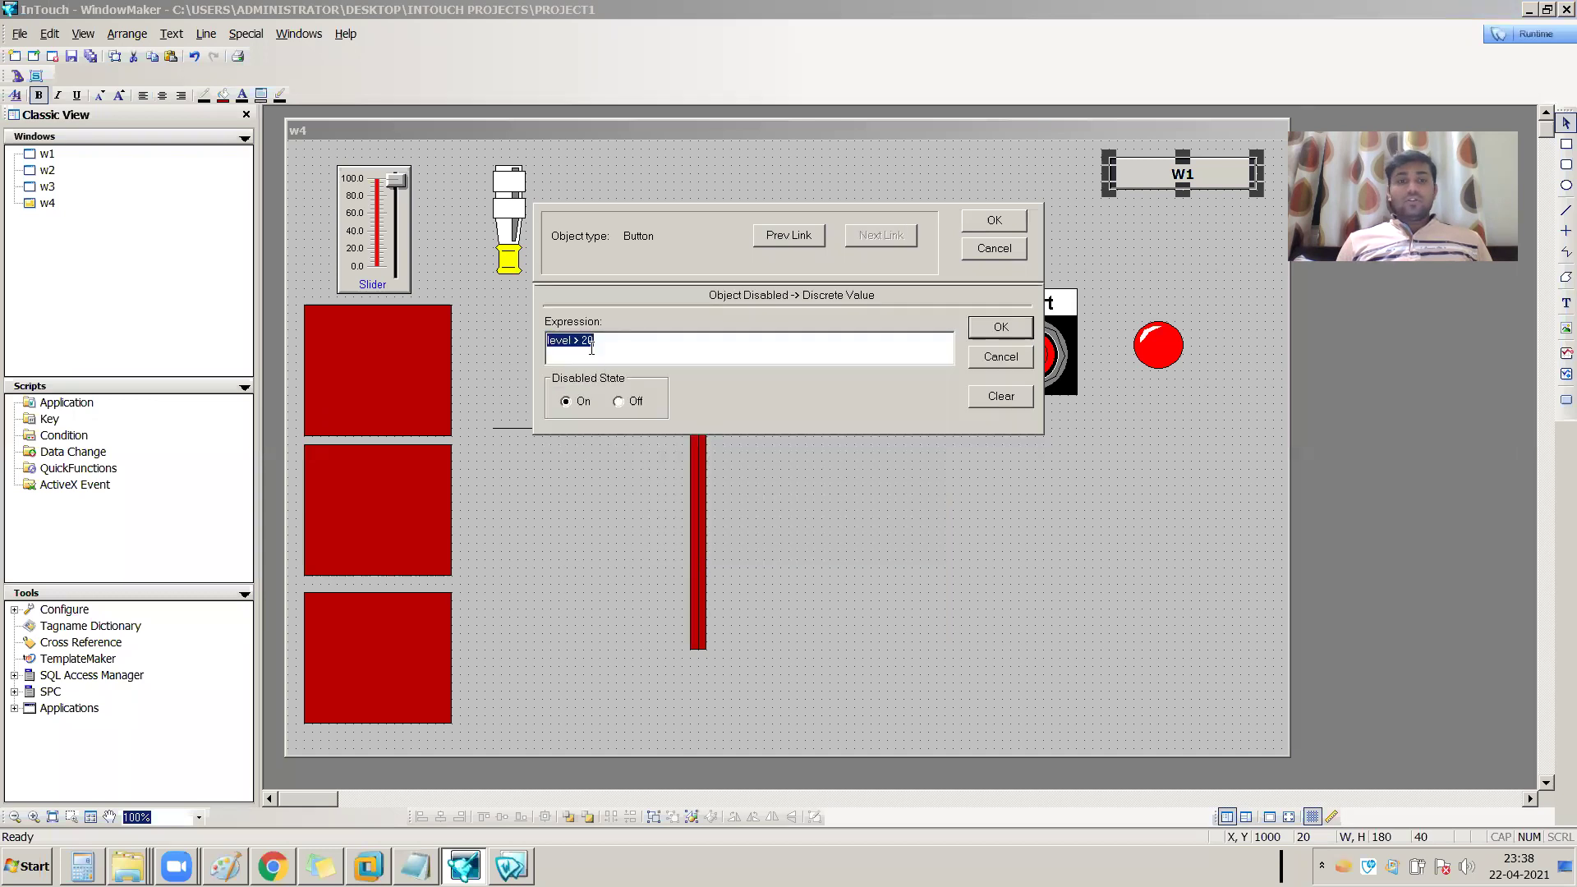
click(614, 353)
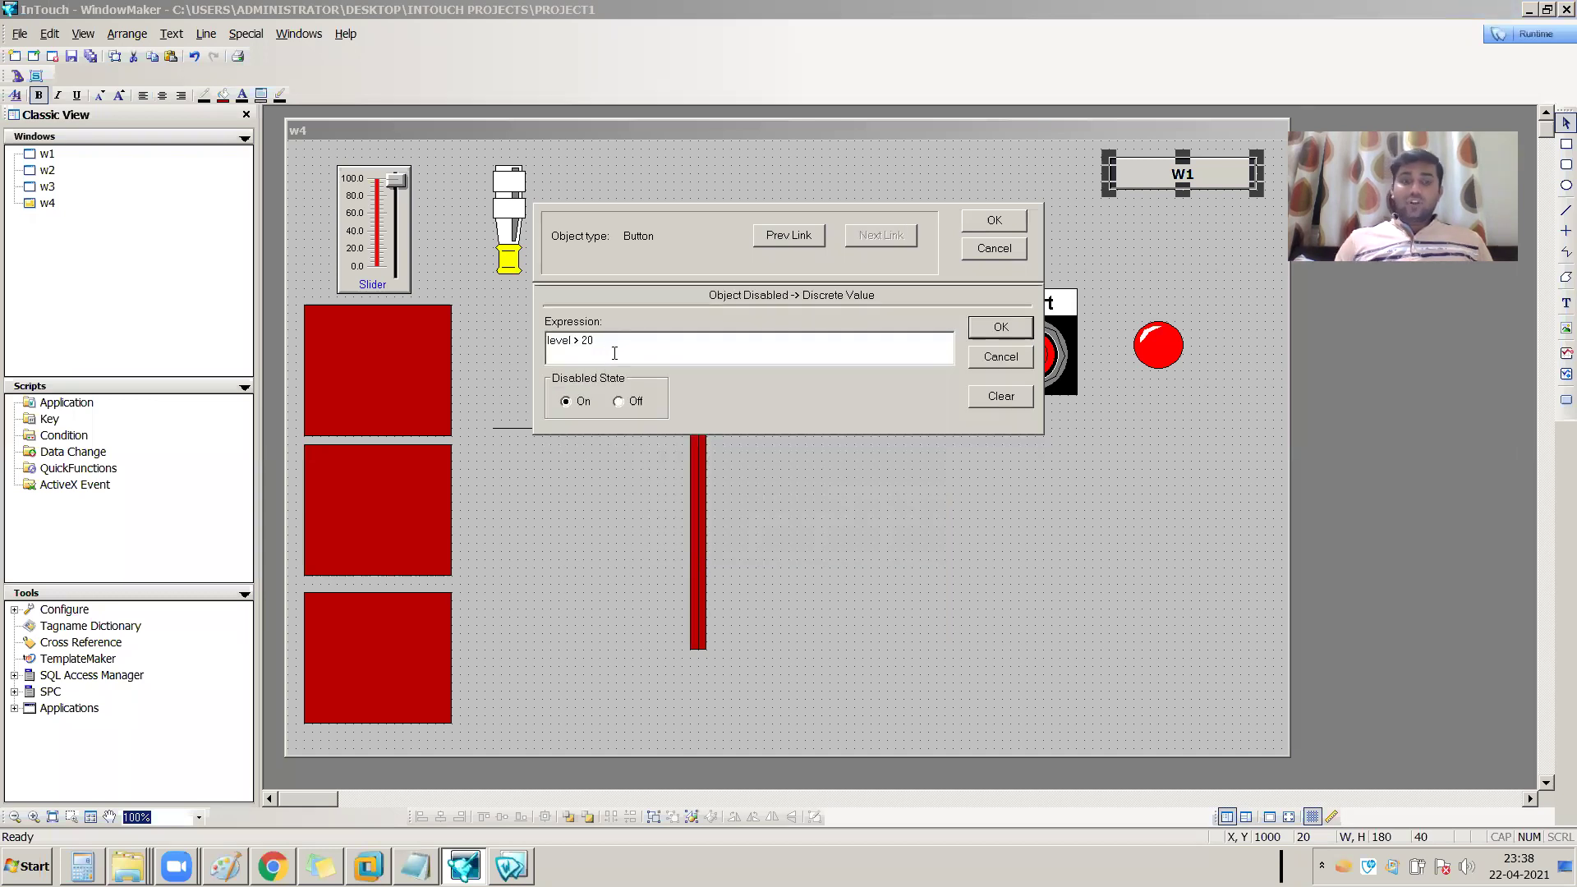
key(BackSpace)
key(BackSpace)
text(70)
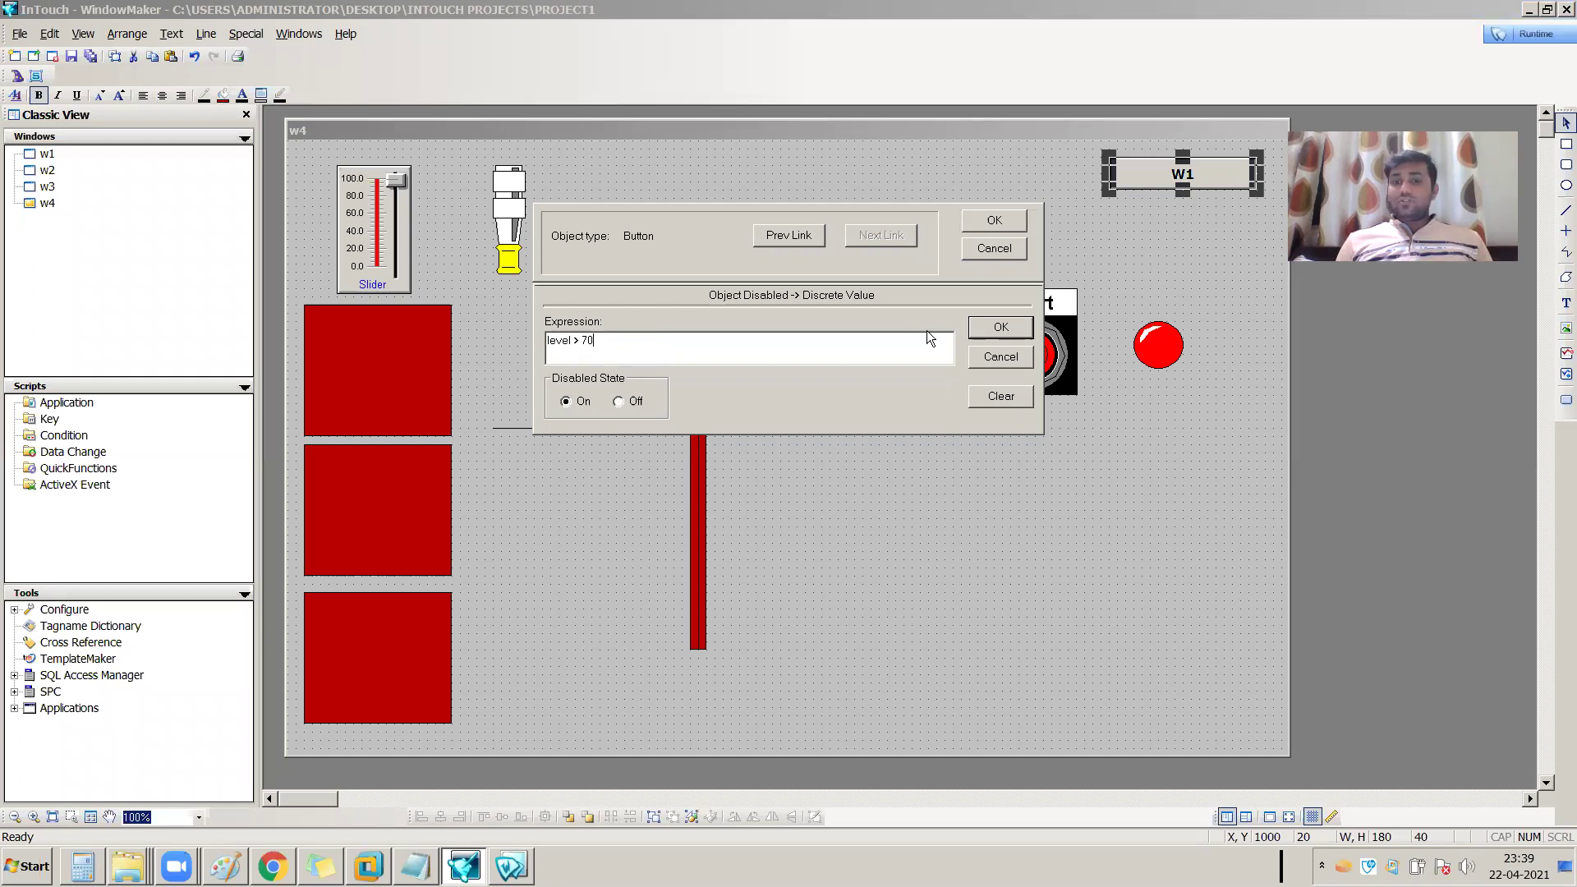
click(1005, 220)
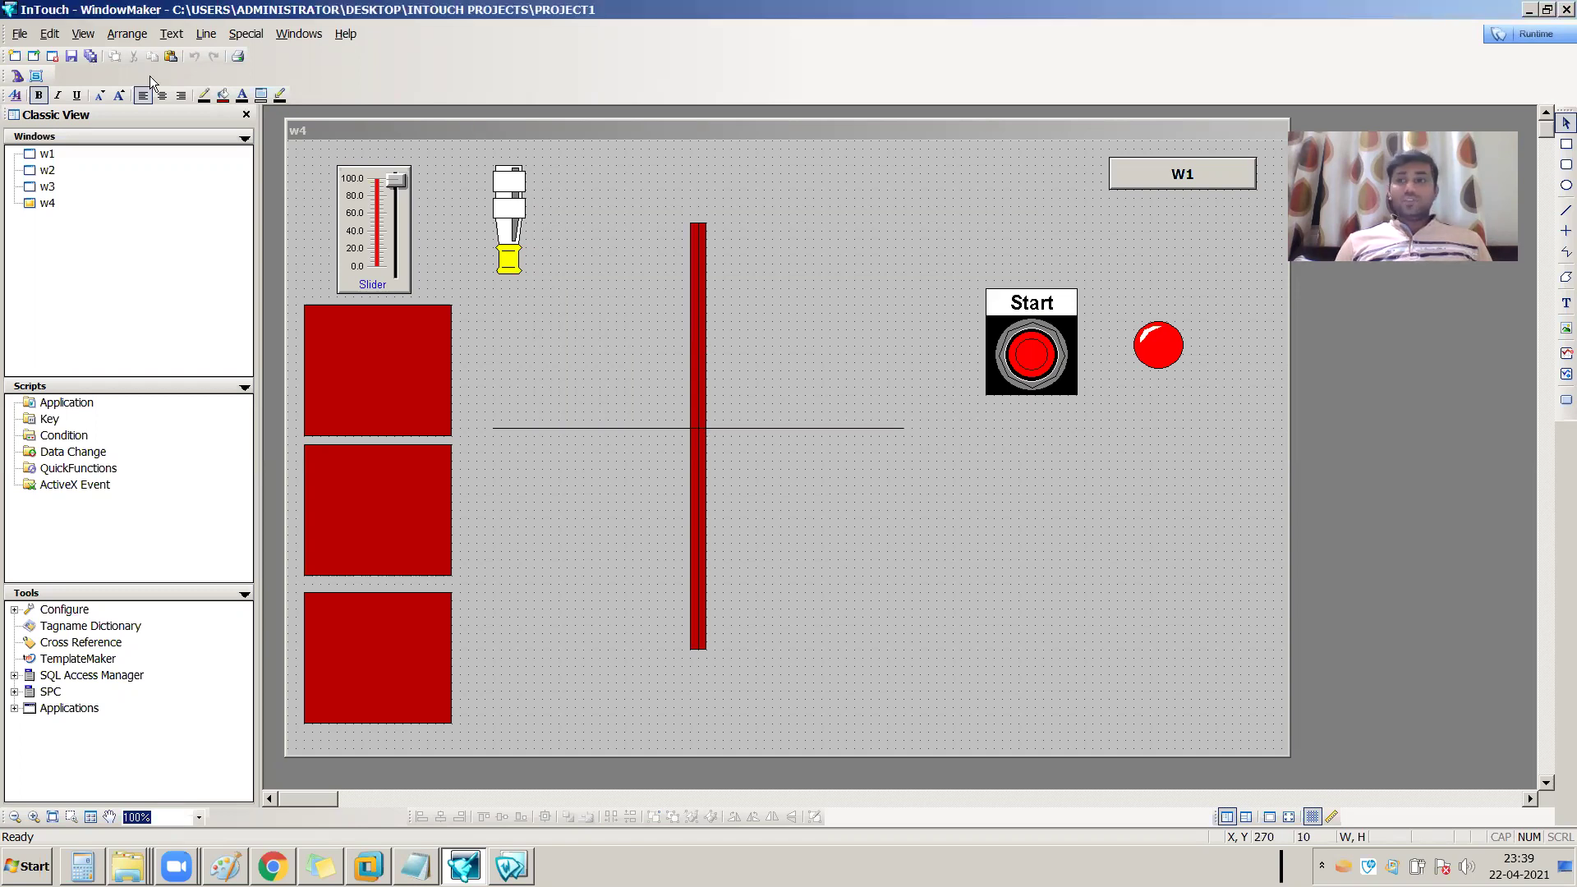
click(1536, 33)
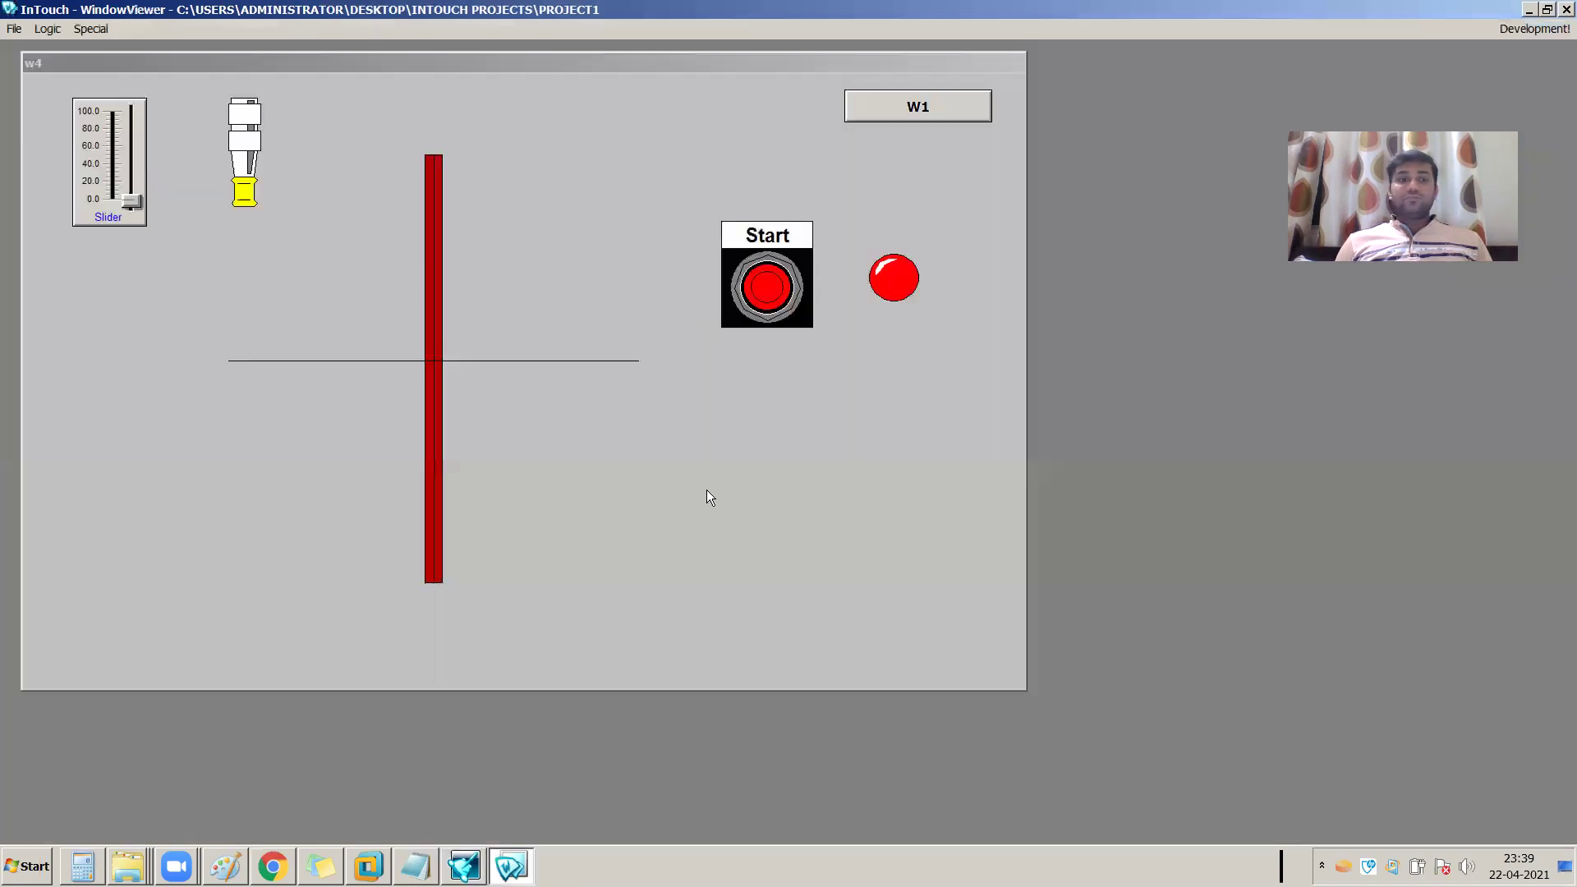
click(895, 108)
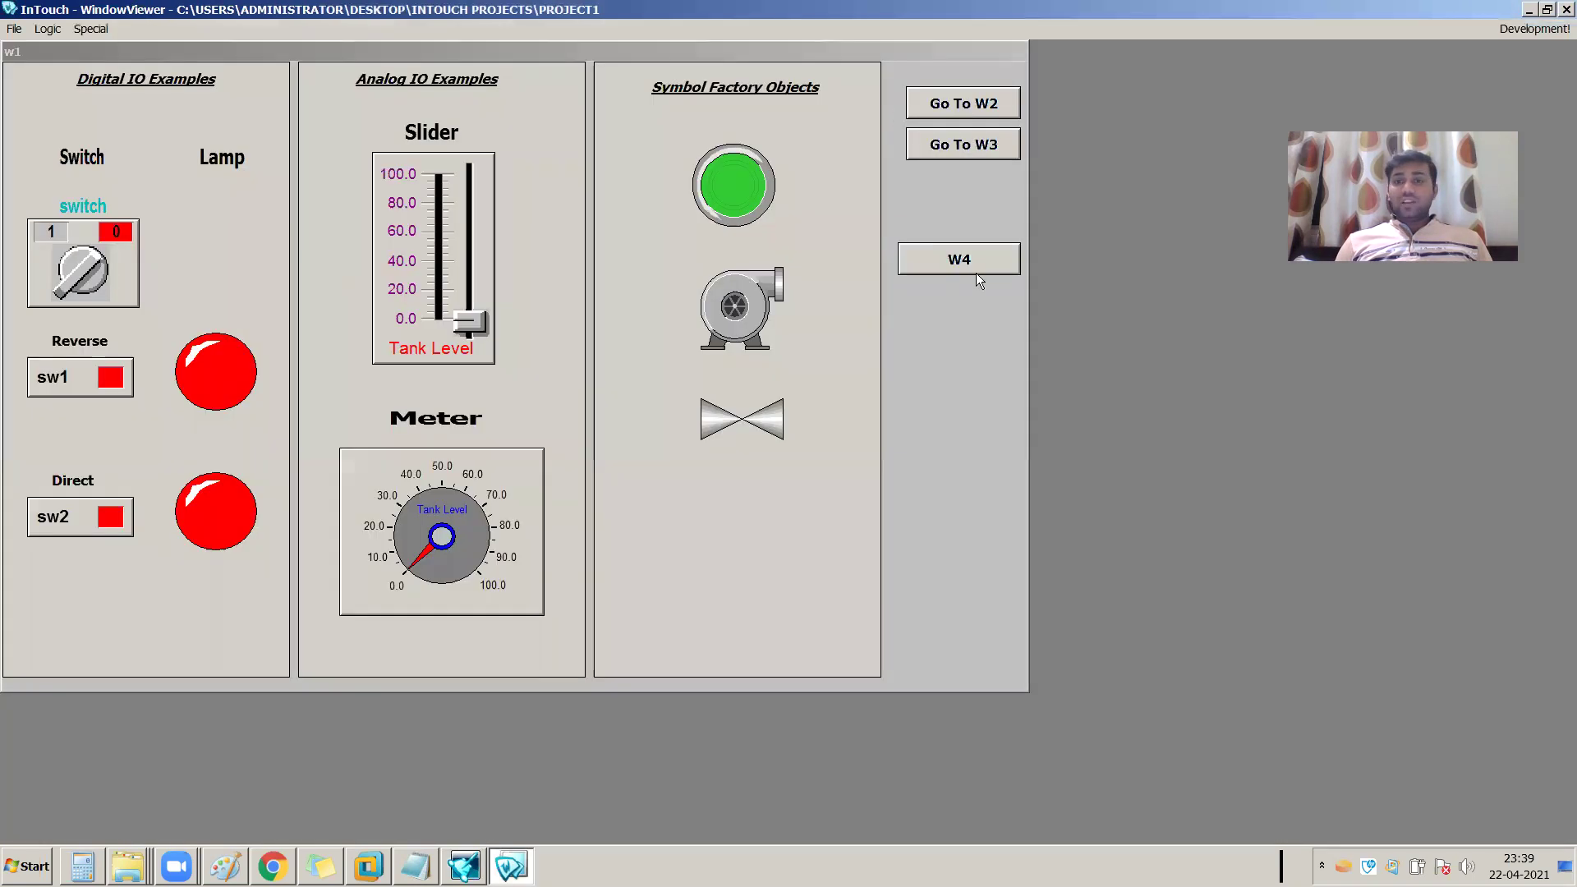
click(952, 258)
click(915, 112)
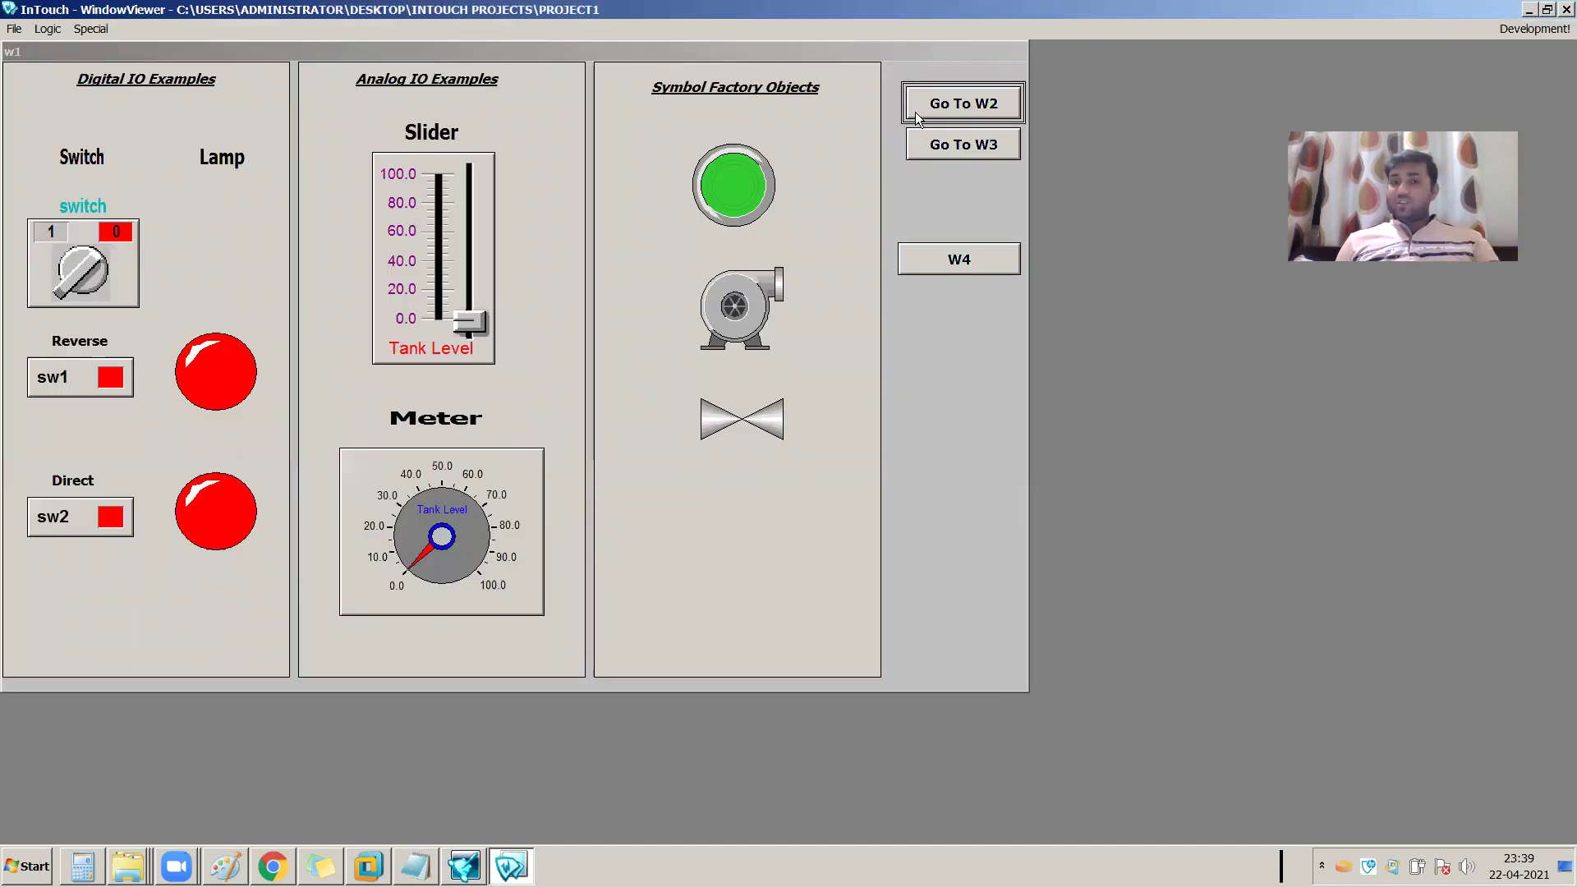
click(979, 266)
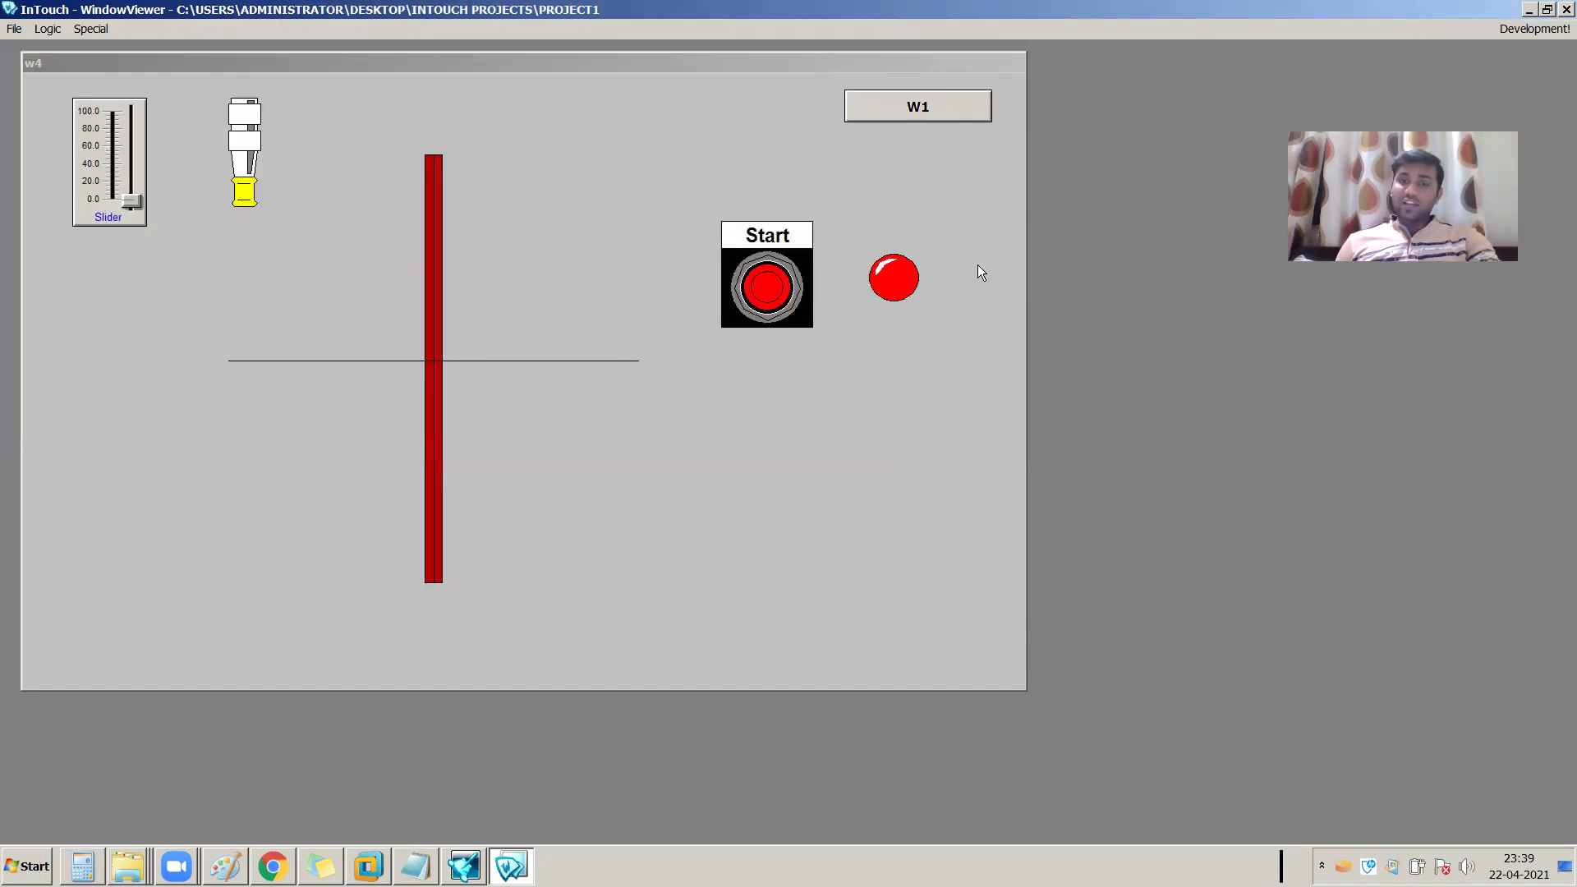
drag(136, 194, 148, 113)
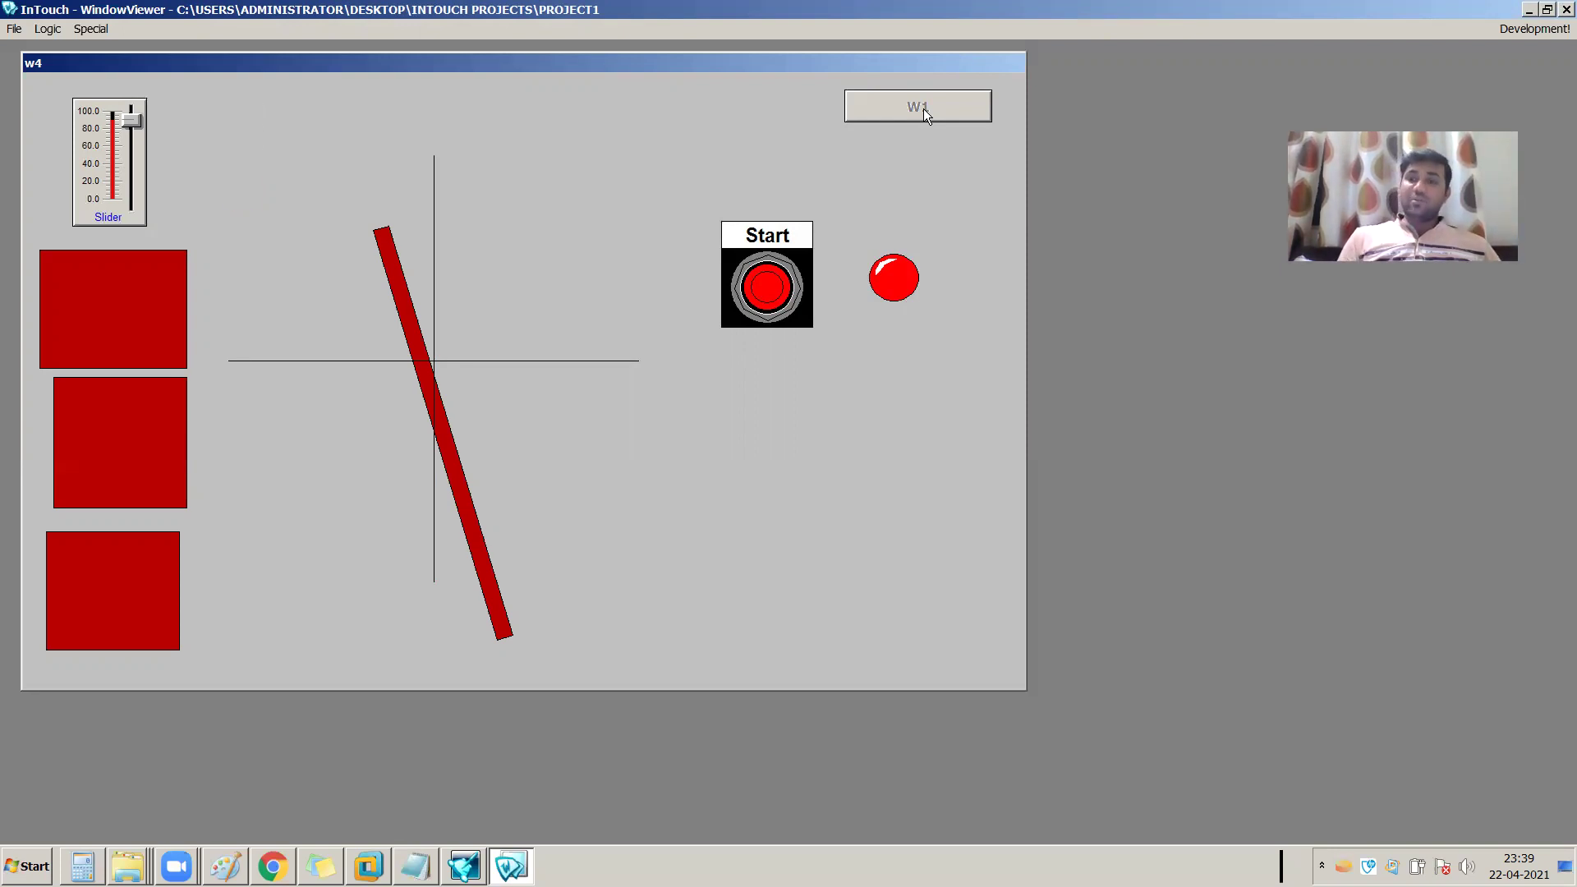
drag(133, 123, 132, 144)
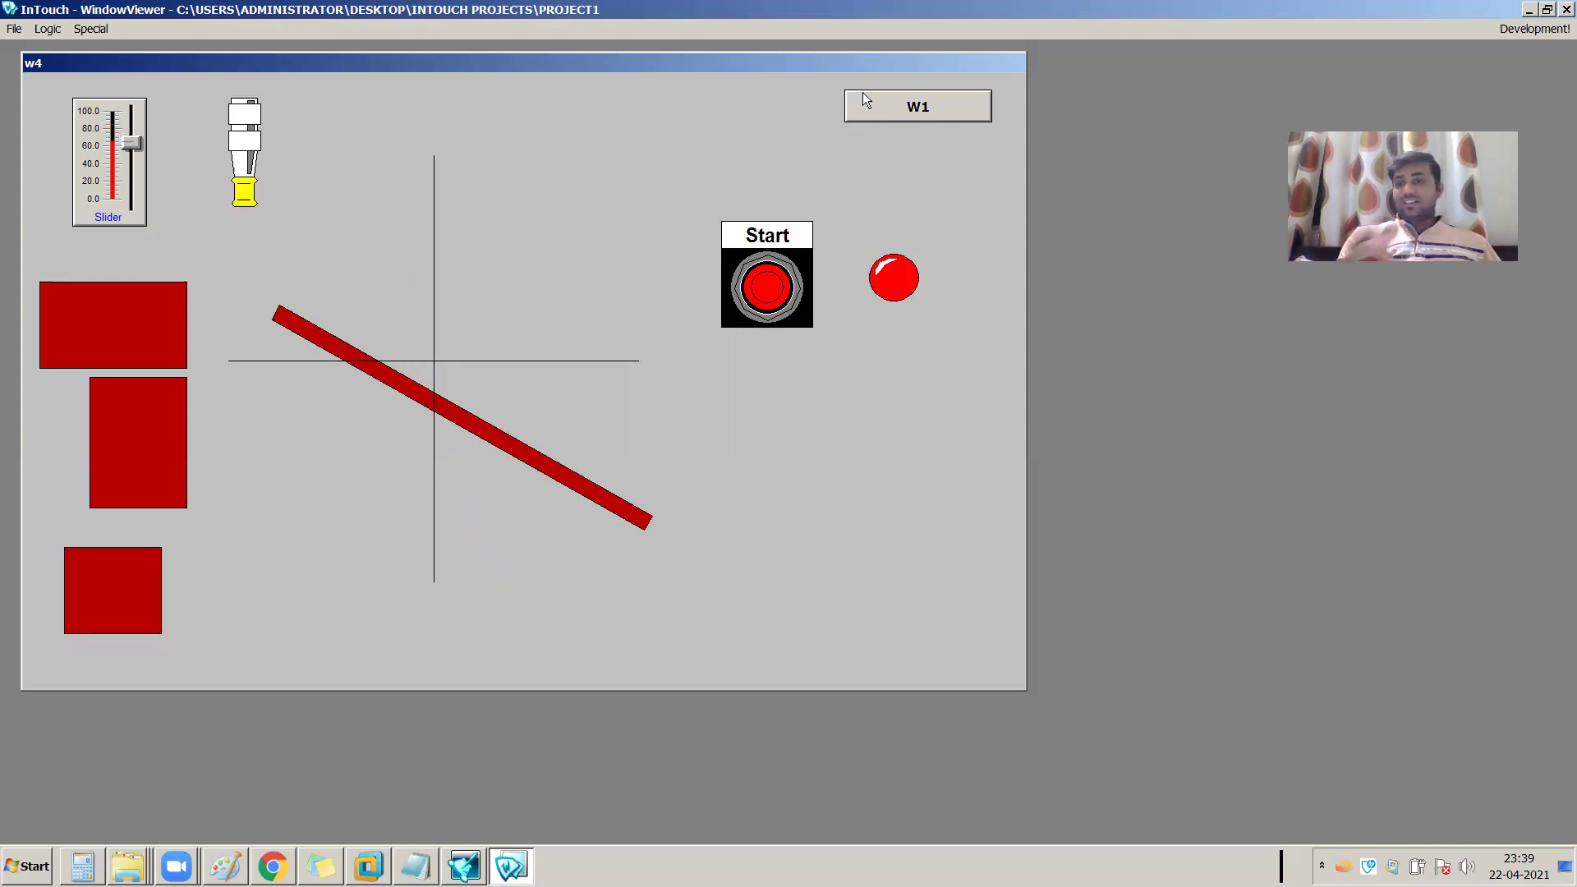
click(922, 112)
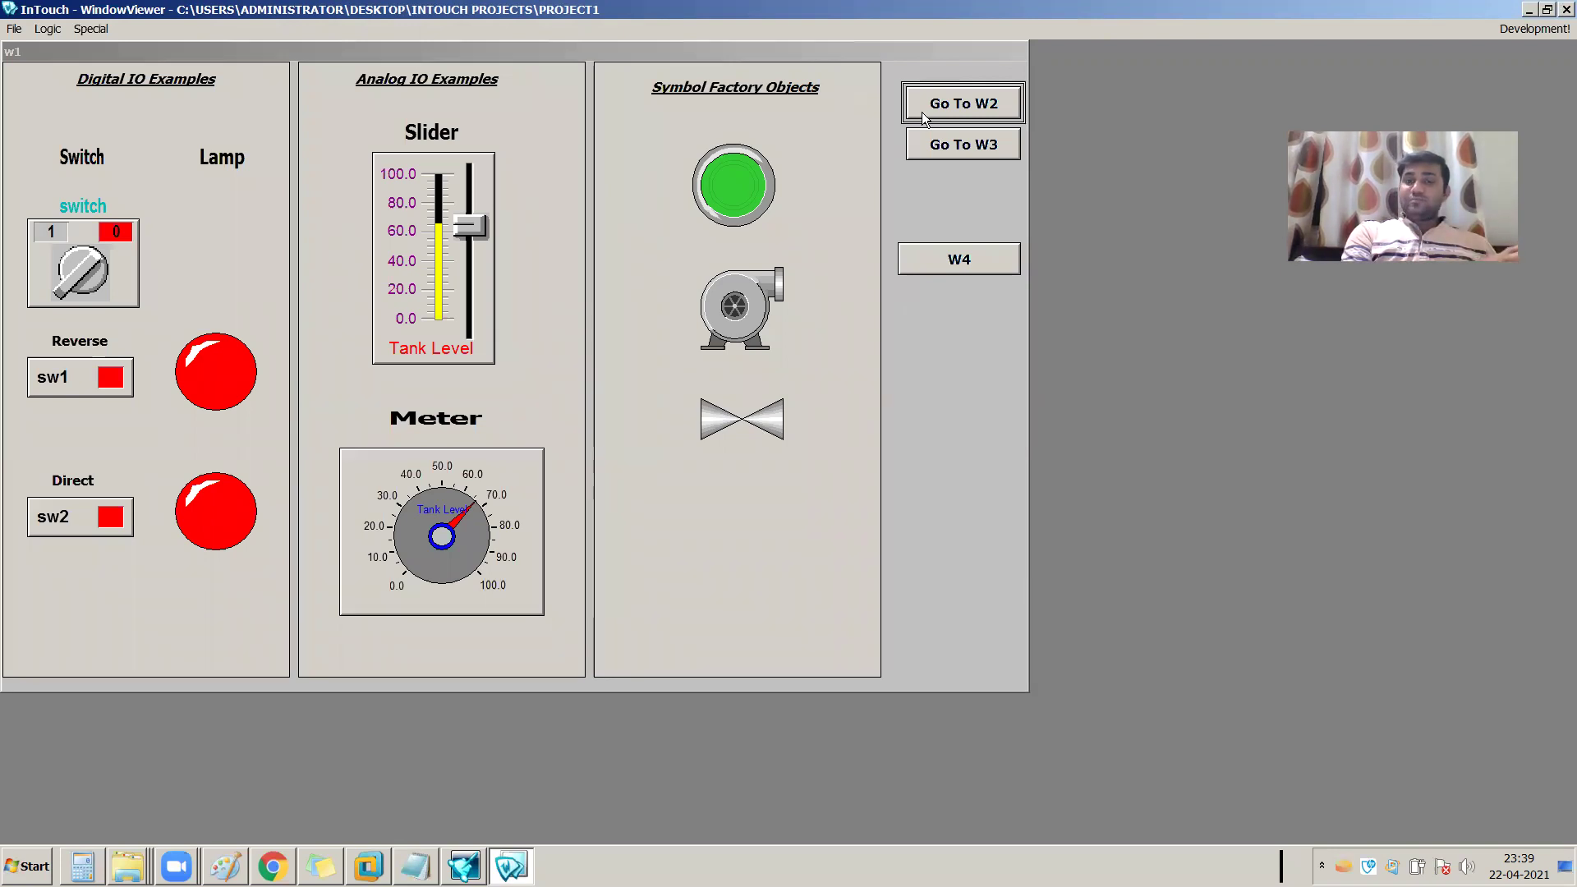
click(974, 266)
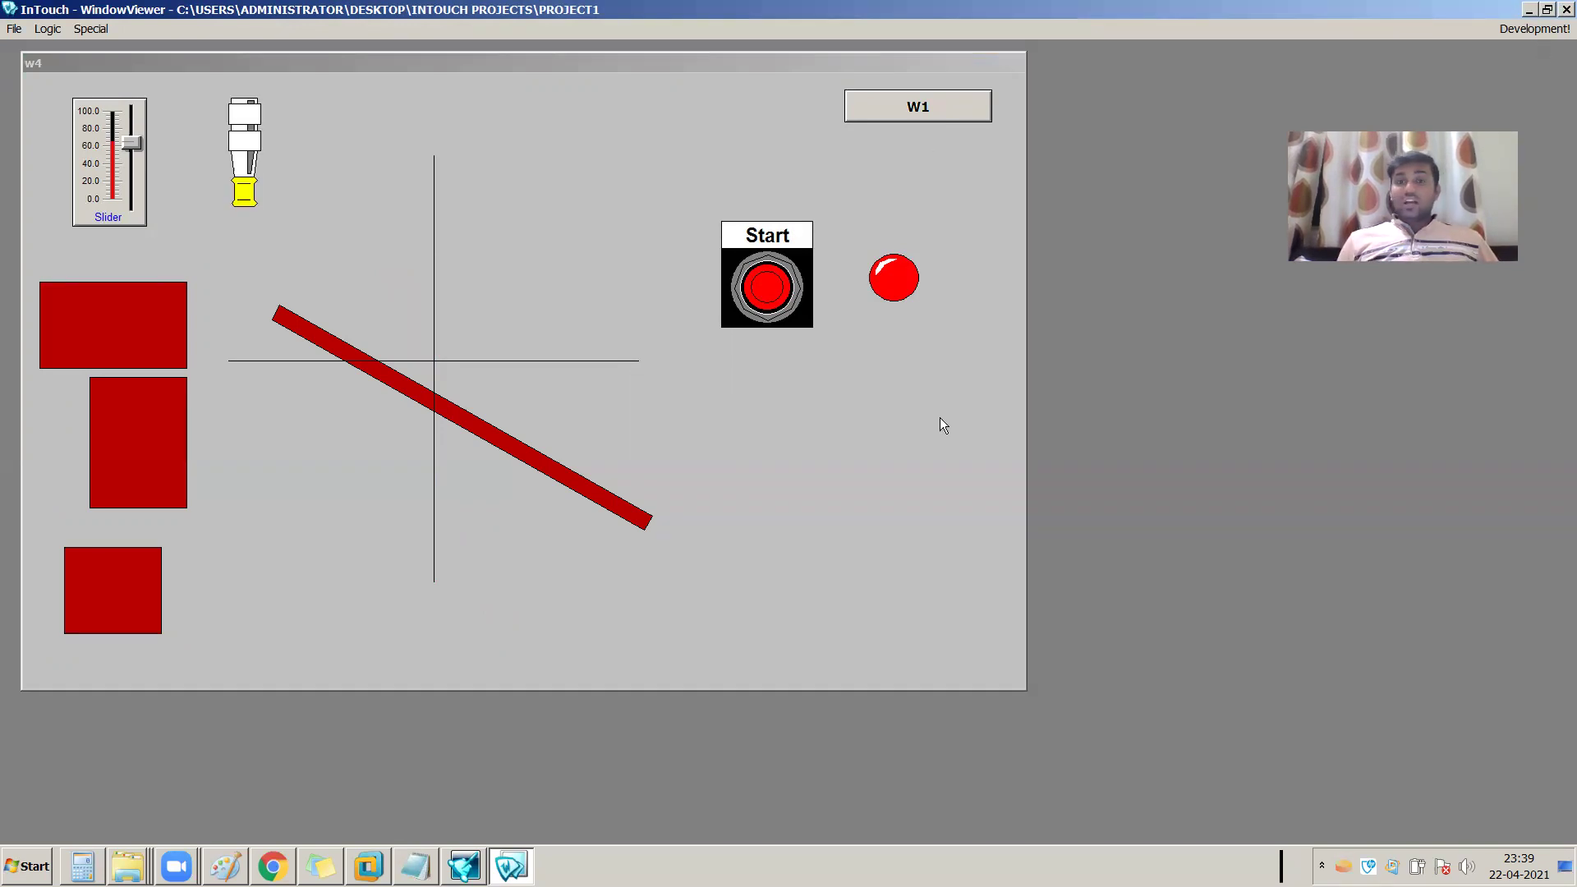
key(alt+d)
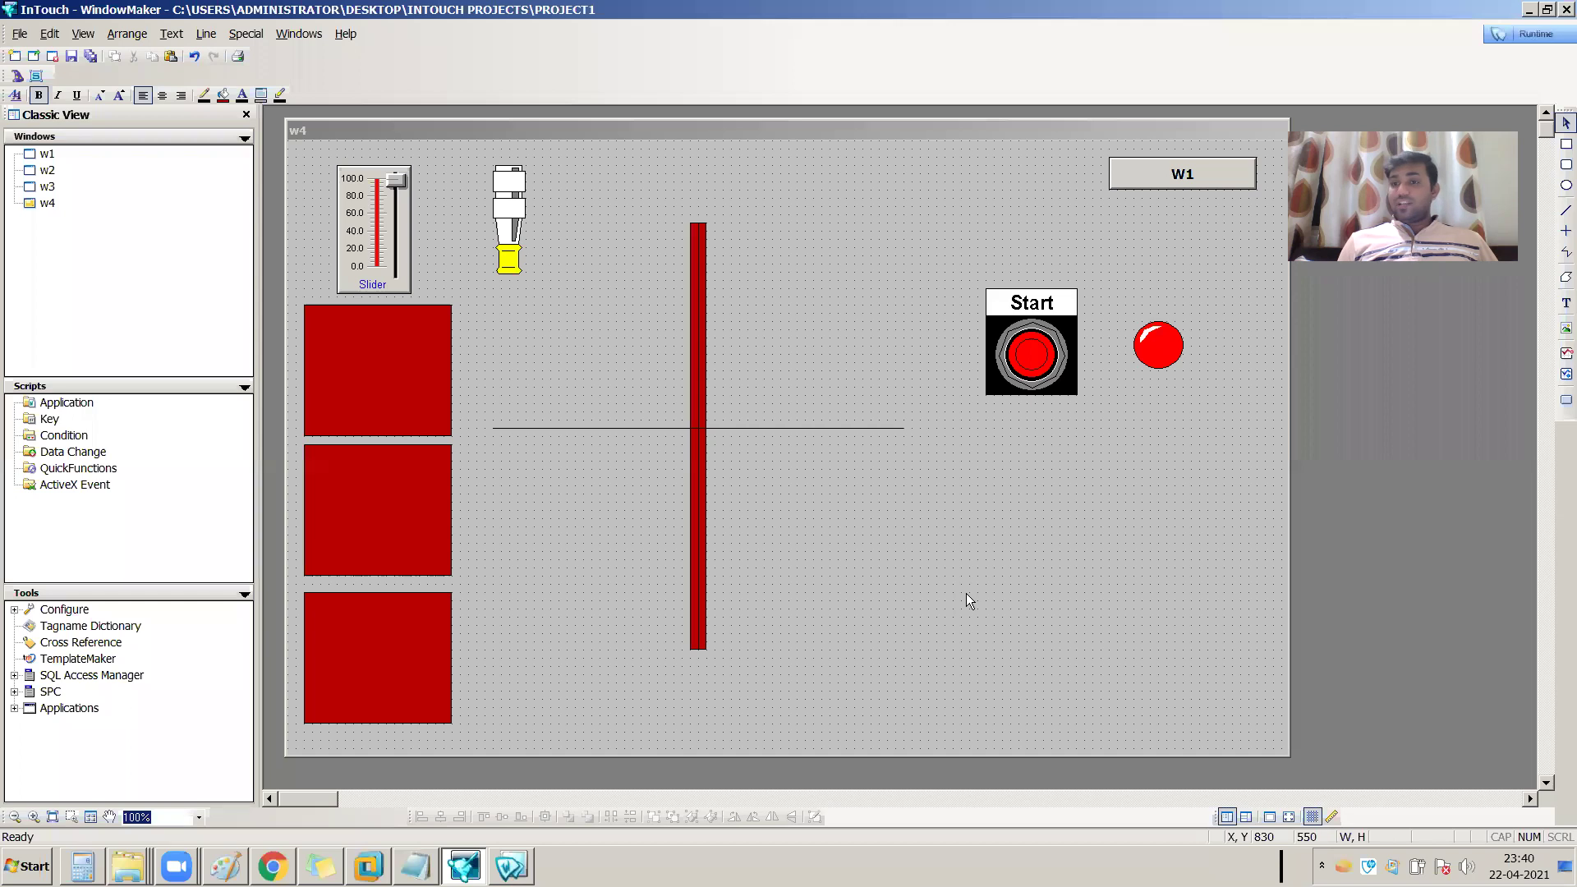